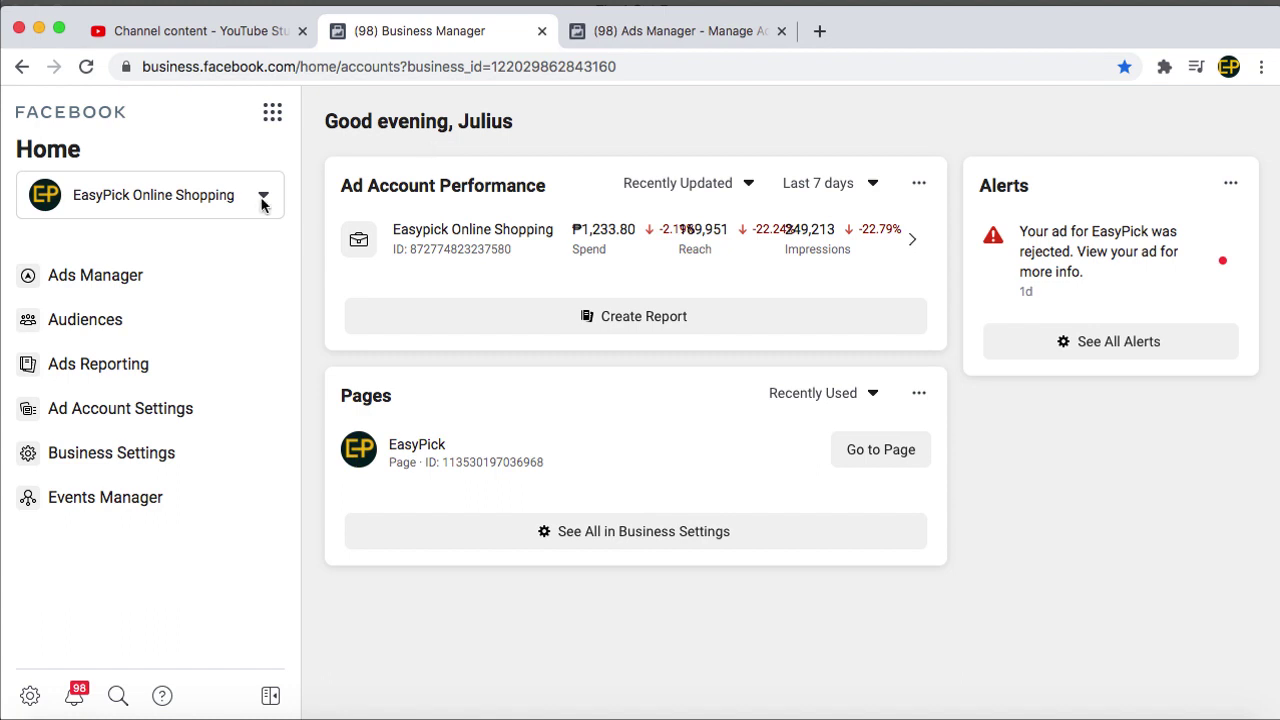
Open Ads Manager for the EasyPick Online Shopping business and close the duplicate Ads Manager tab
click(125, 278)
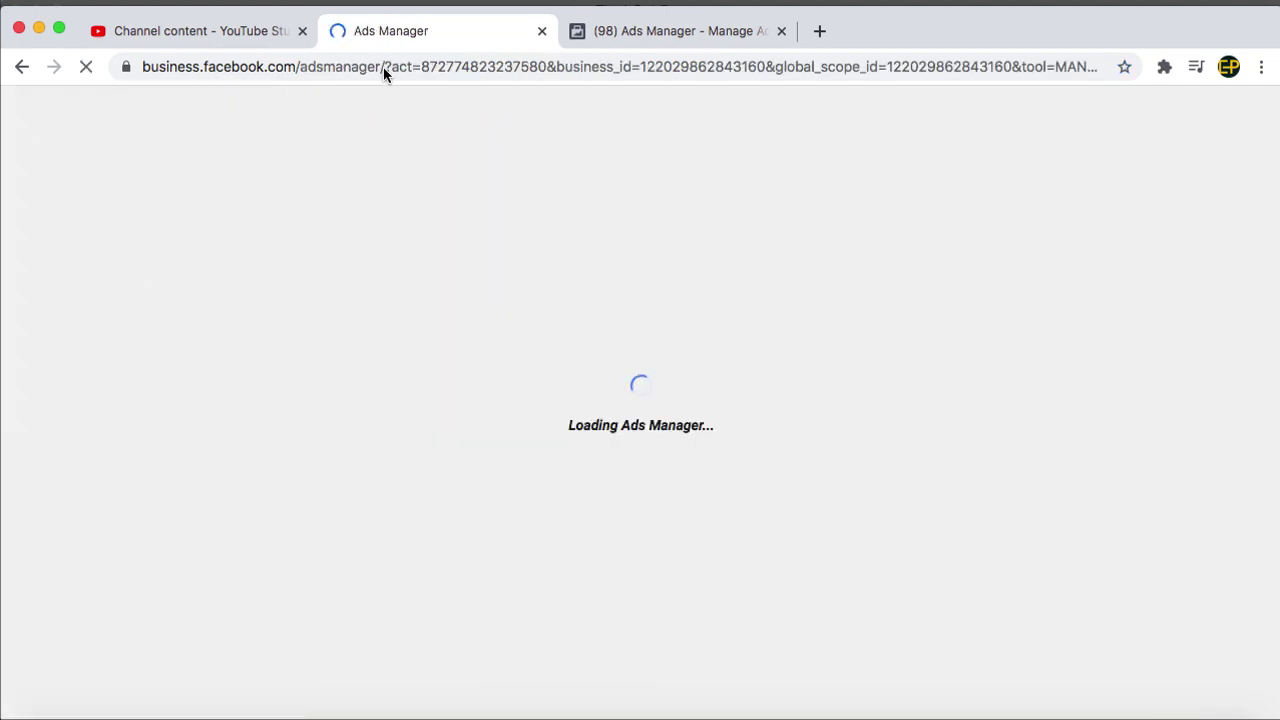
click(383, 67)
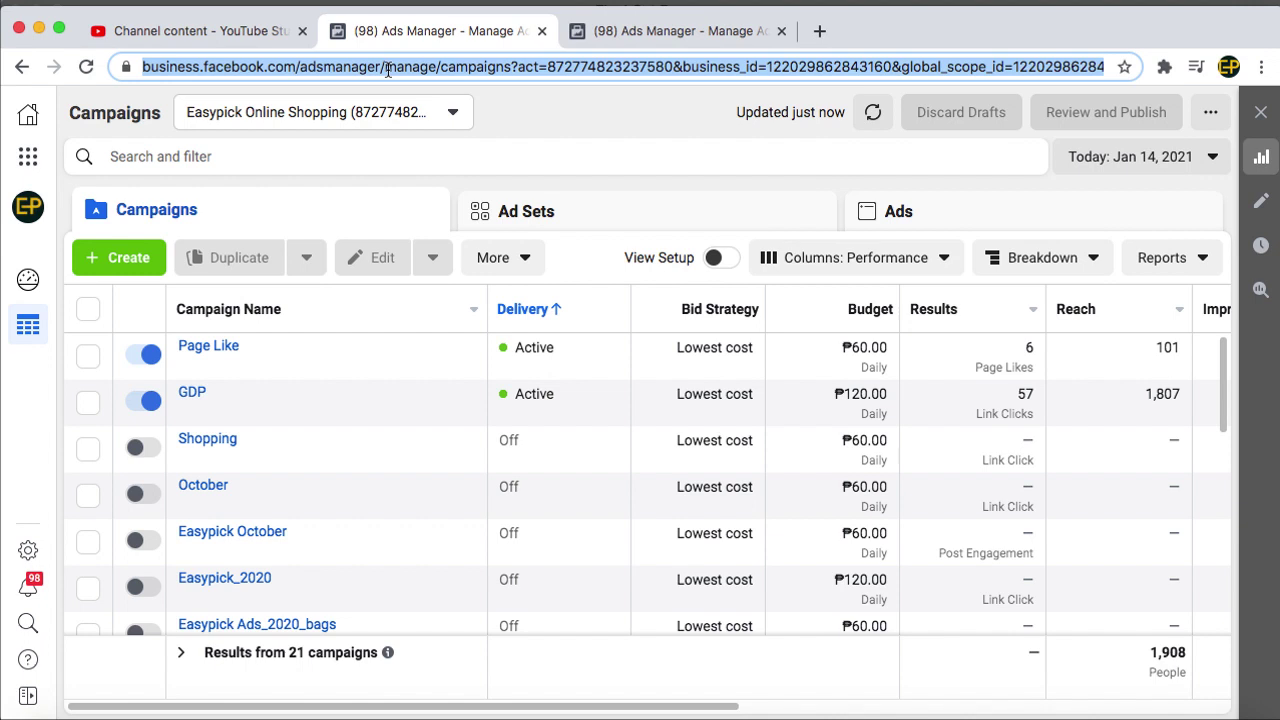
click(630, 33)
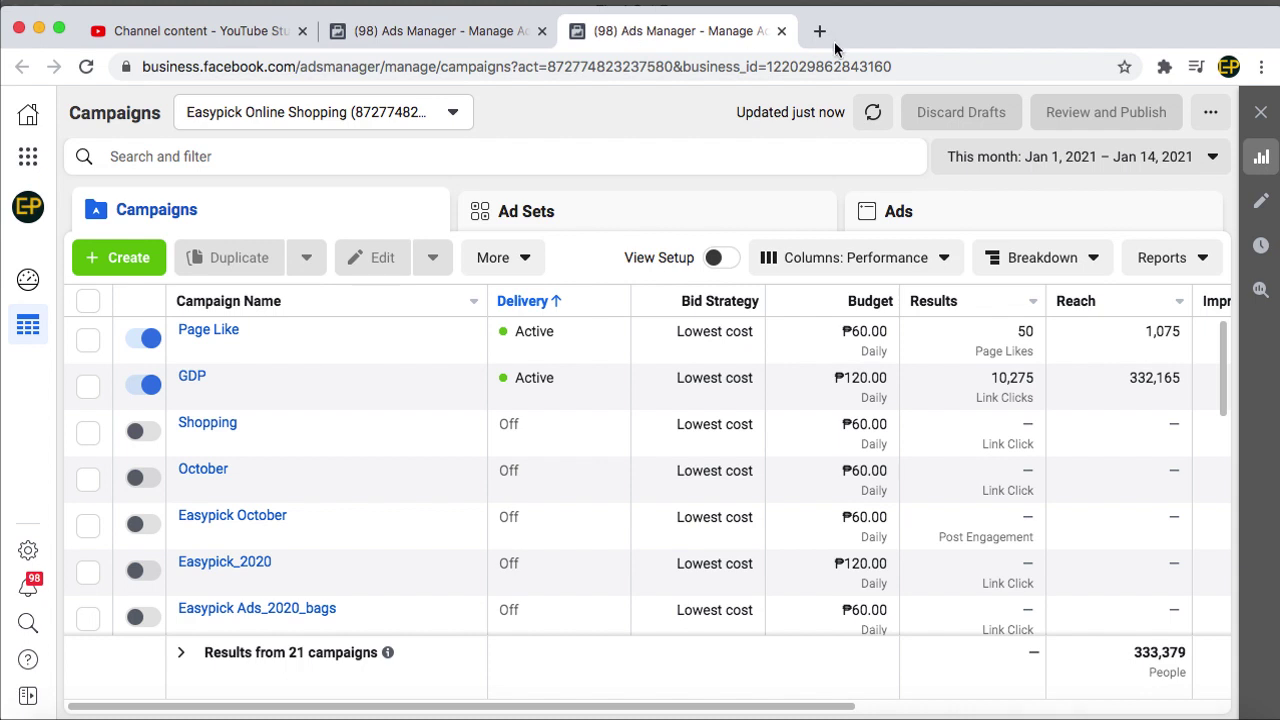
click(781, 31)
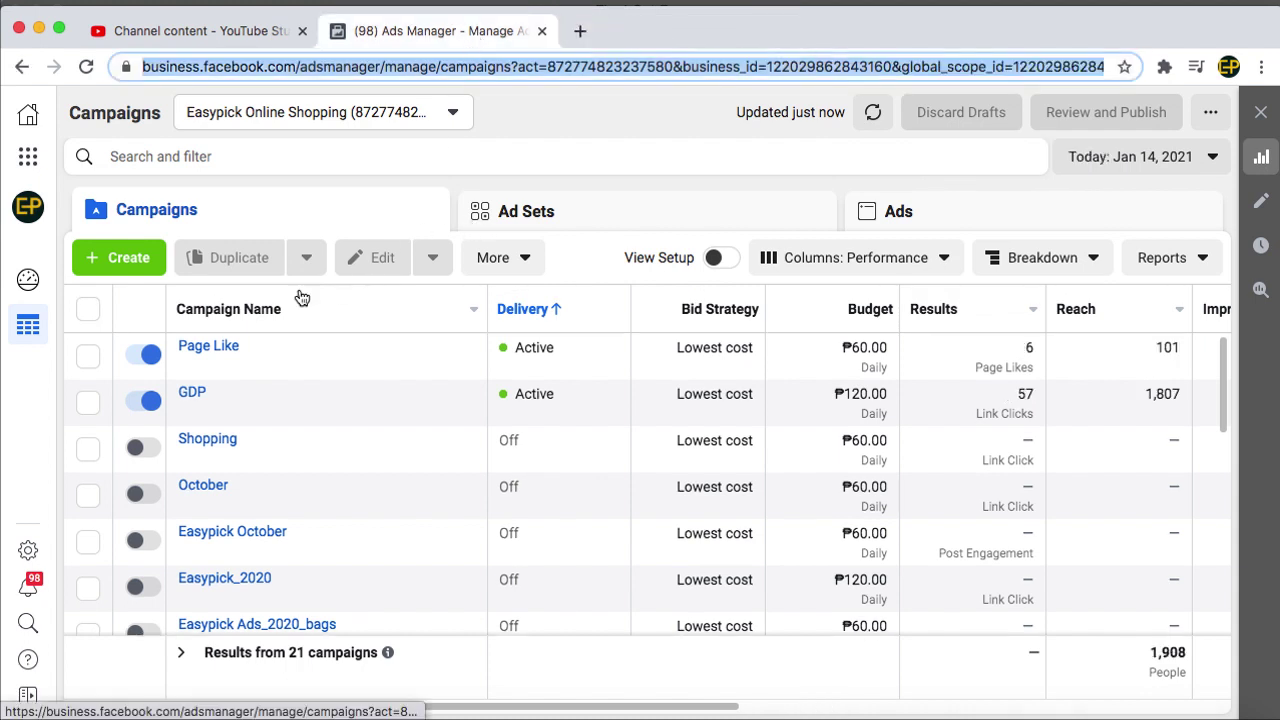
Create a new campaign with the Engagement objective
mouse_move(268, 360)
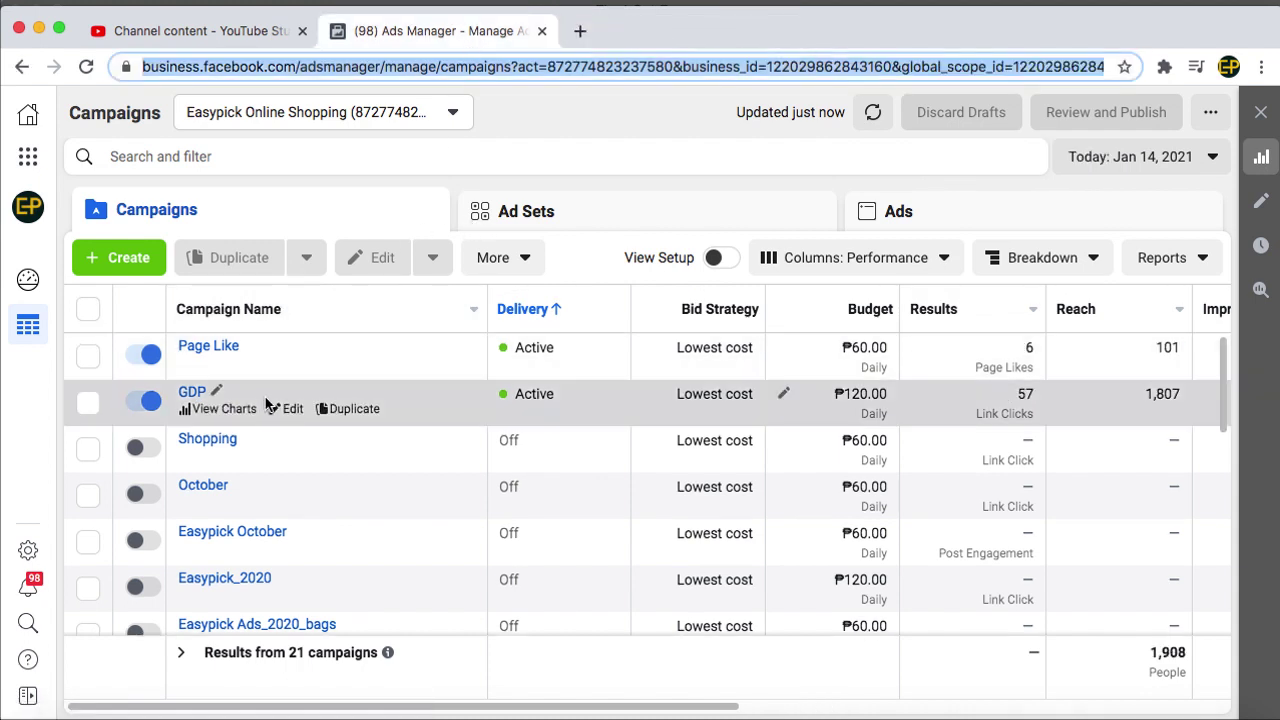
scroll(497, 375, right, 2)
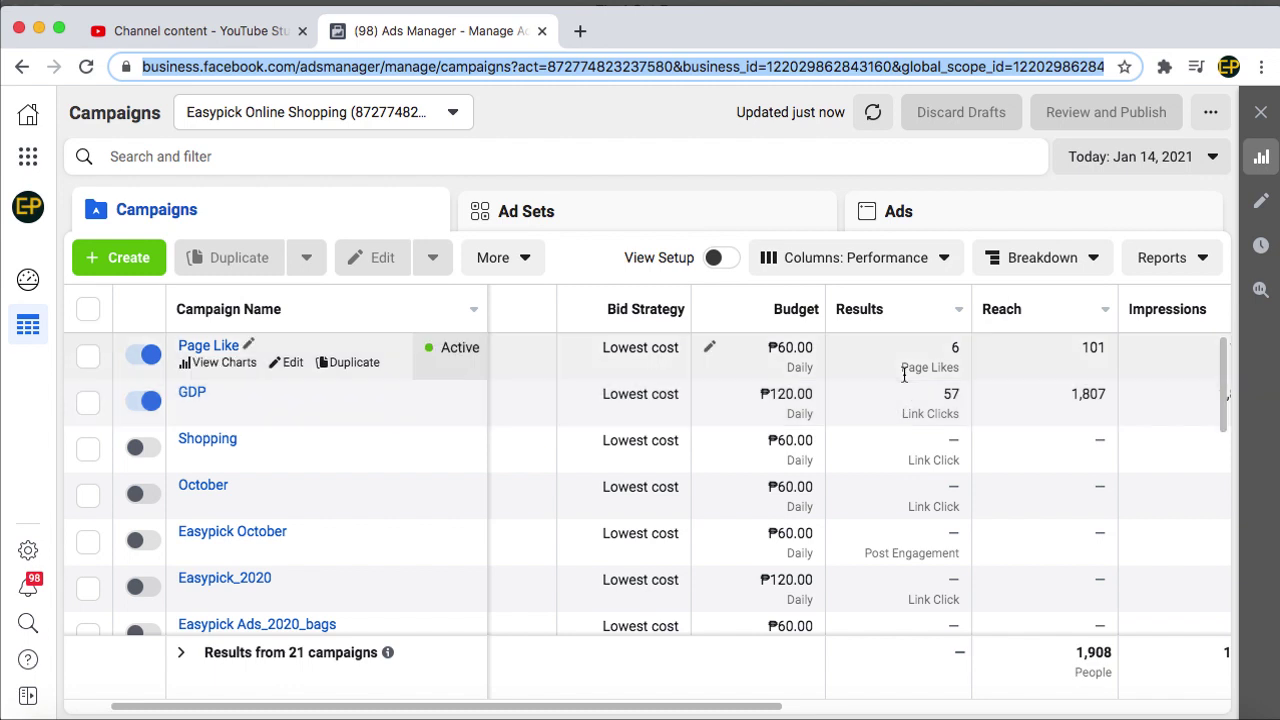
scroll(903, 374, left, 3)
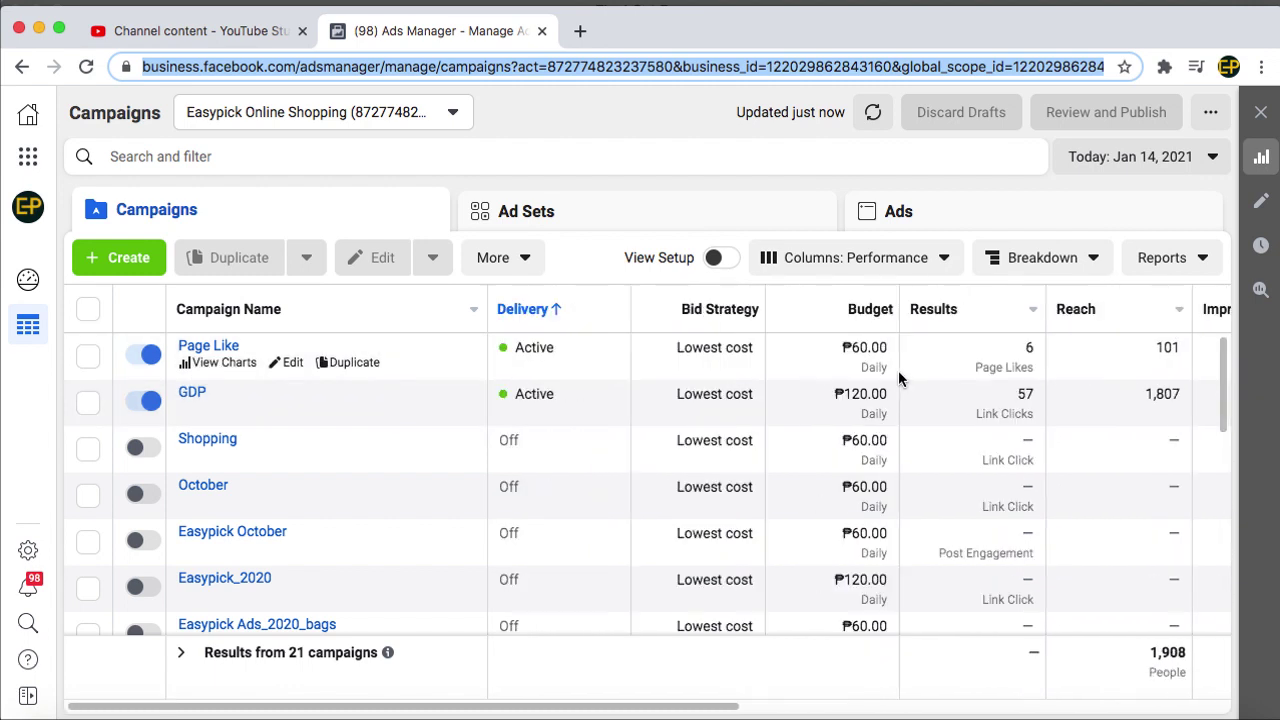
click(141, 264)
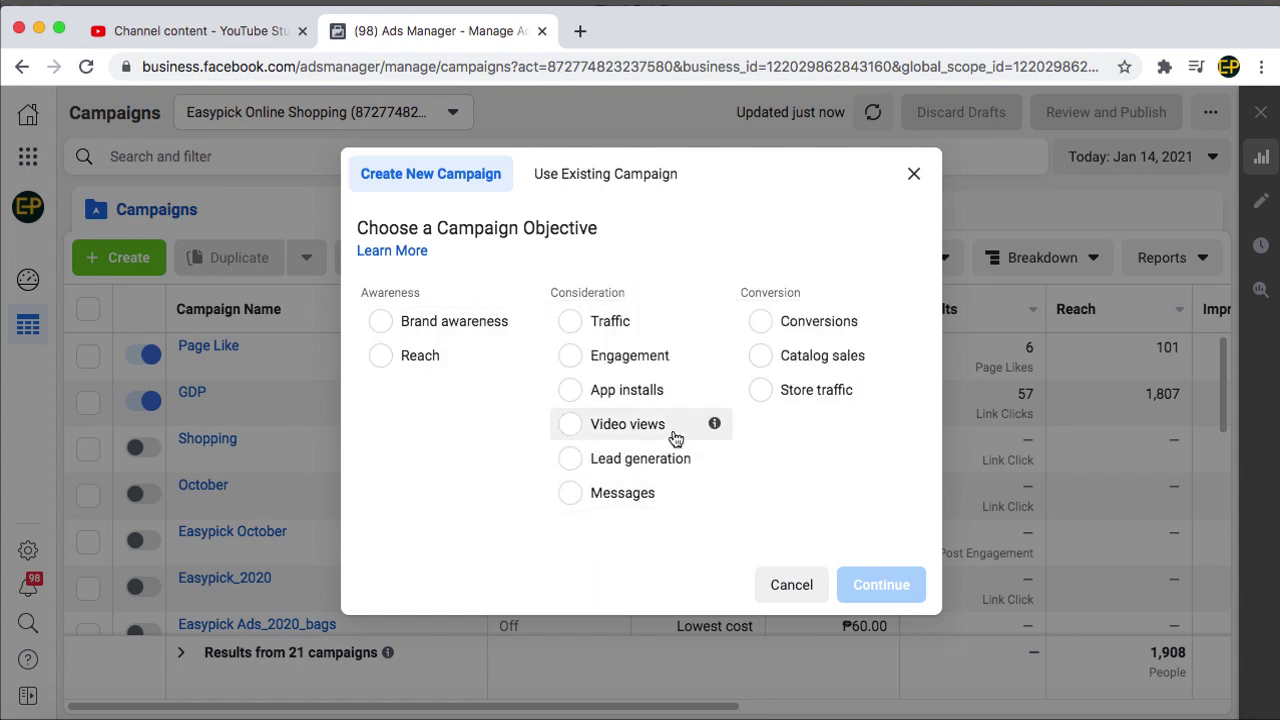
click(572, 360)
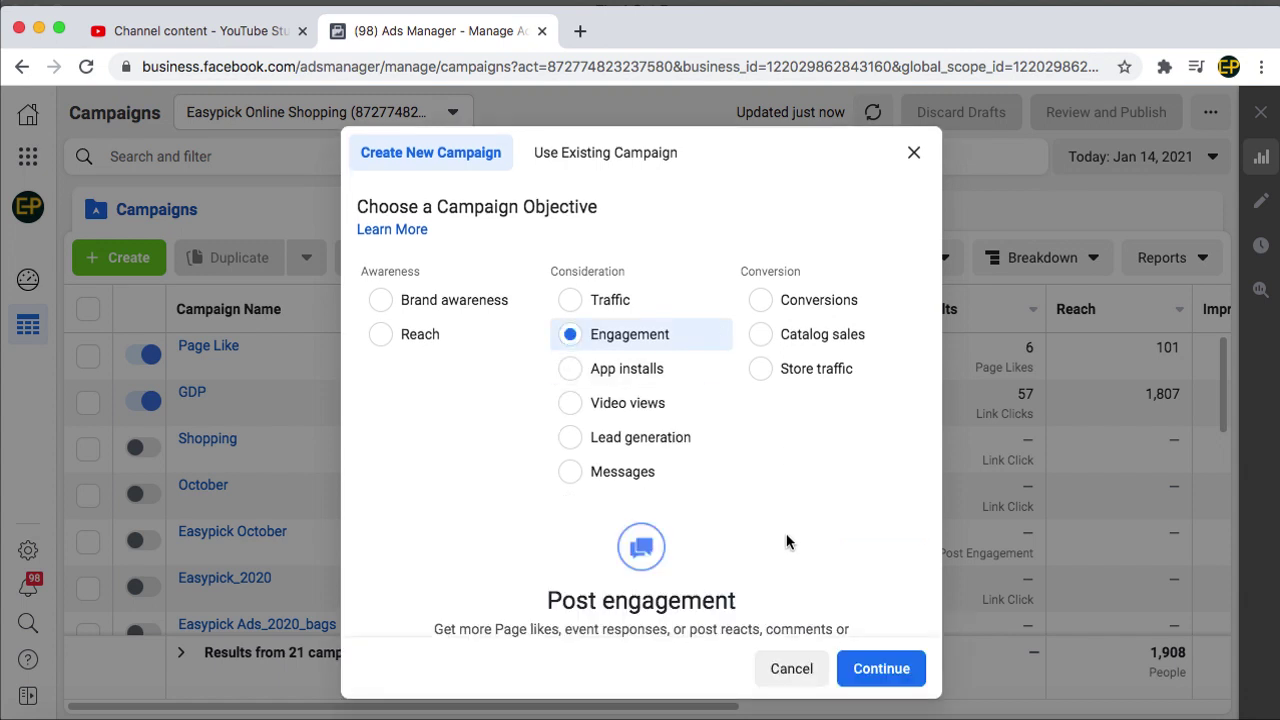
click(868, 669)
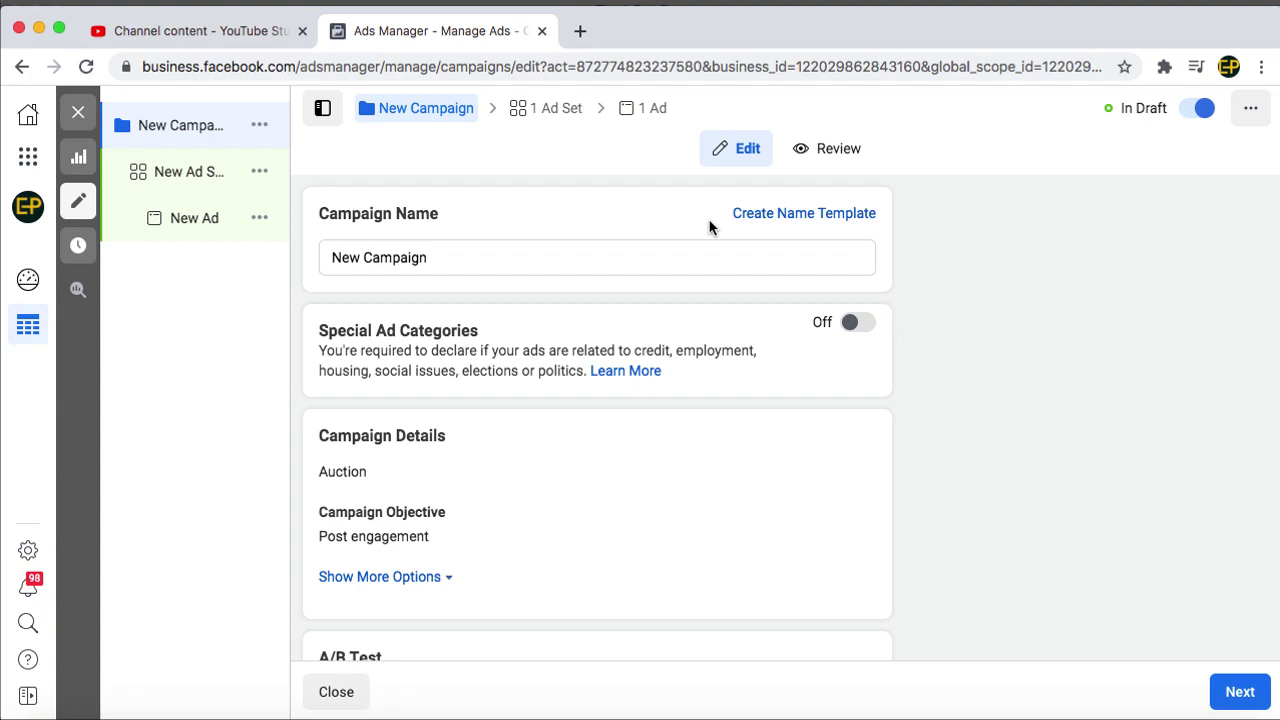
Replace the default campaign name with "likes"
drag(591, 271, 286, 257)
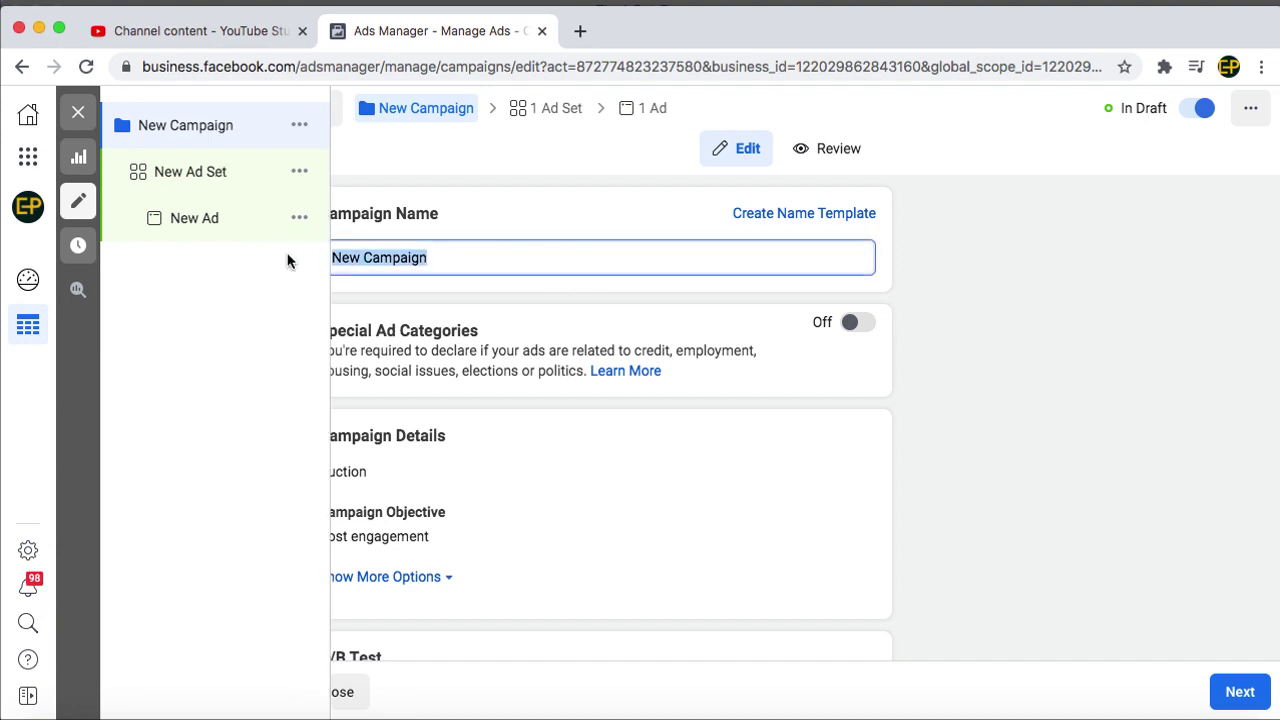
text(P)
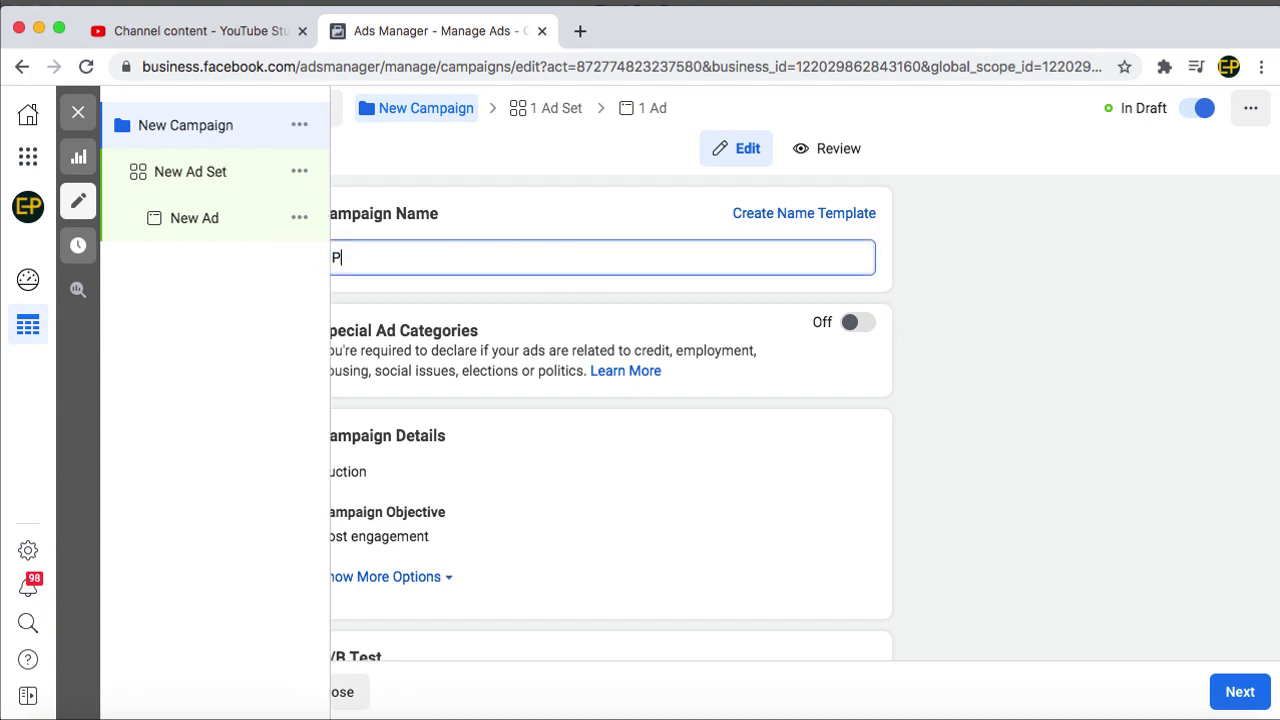
text(age)
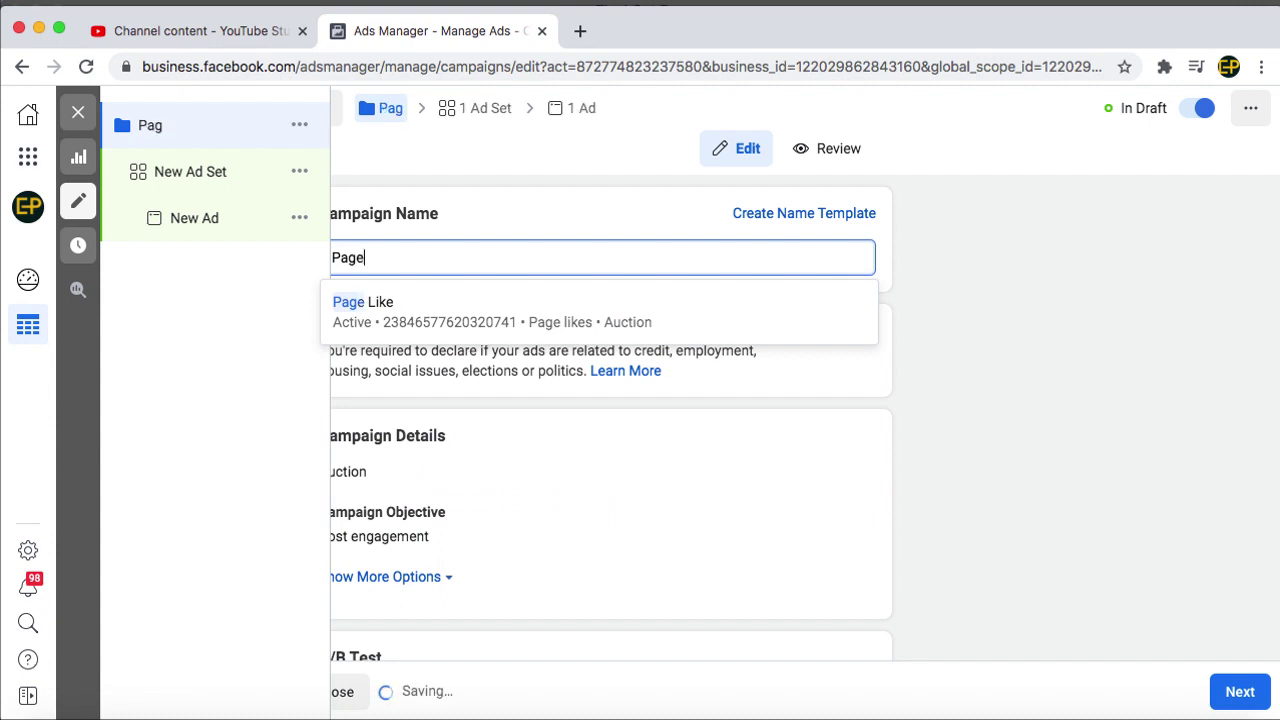
text( like)
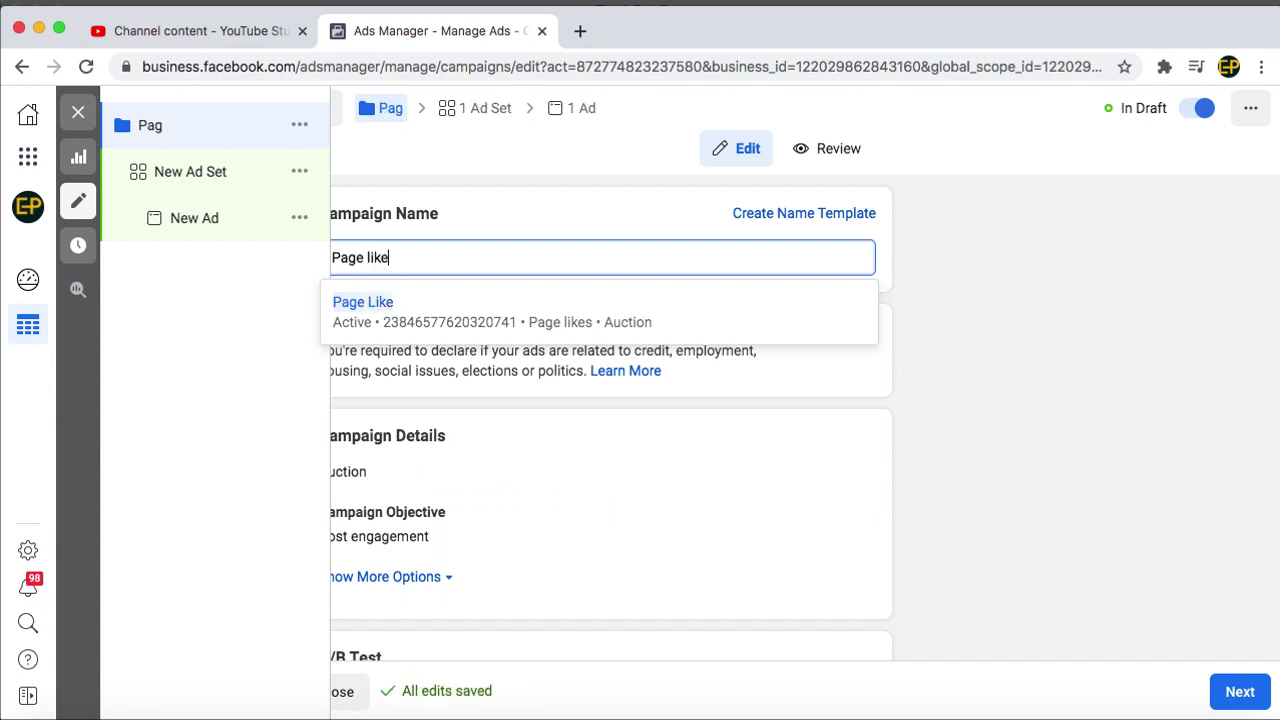
key(BackSpace)
key(BackSpace)
key(BackSpace)
key(BackSpace)
key(BackSpace)
key(BackSpace)
key(BackSpace)
key(BackSpace)
key(BackSpace)
key(BackSpace)
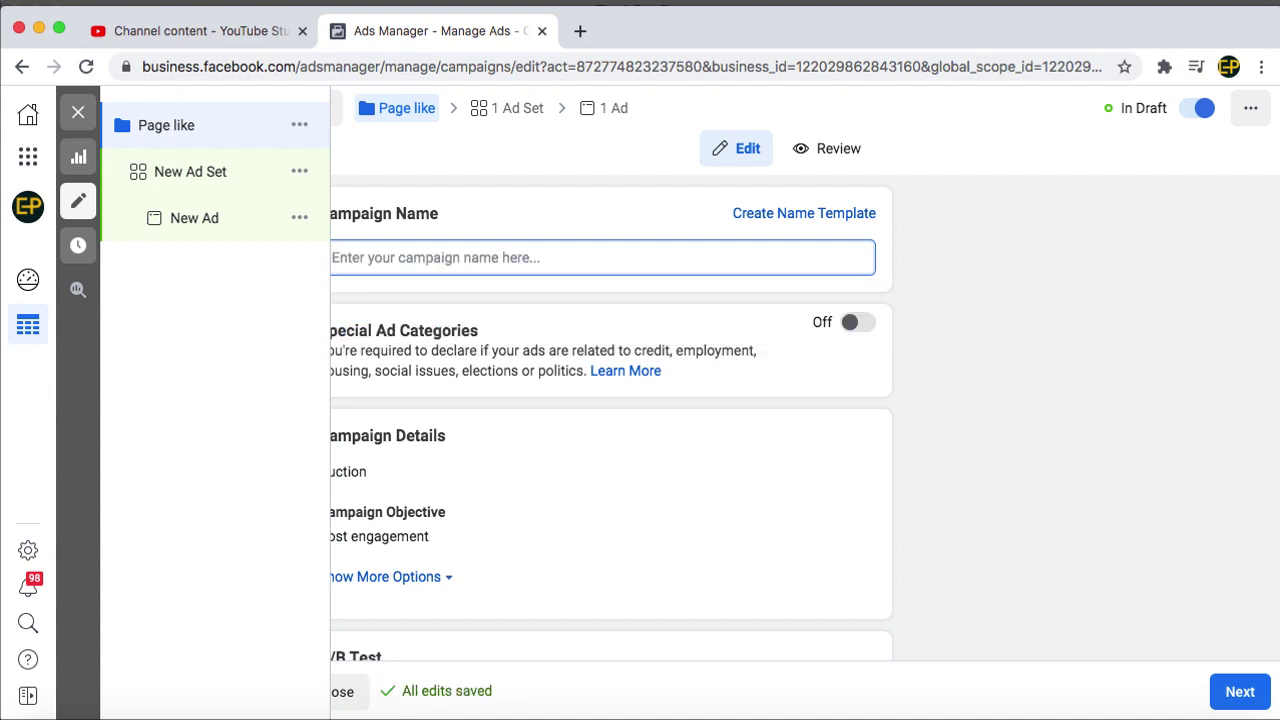
text(likes)
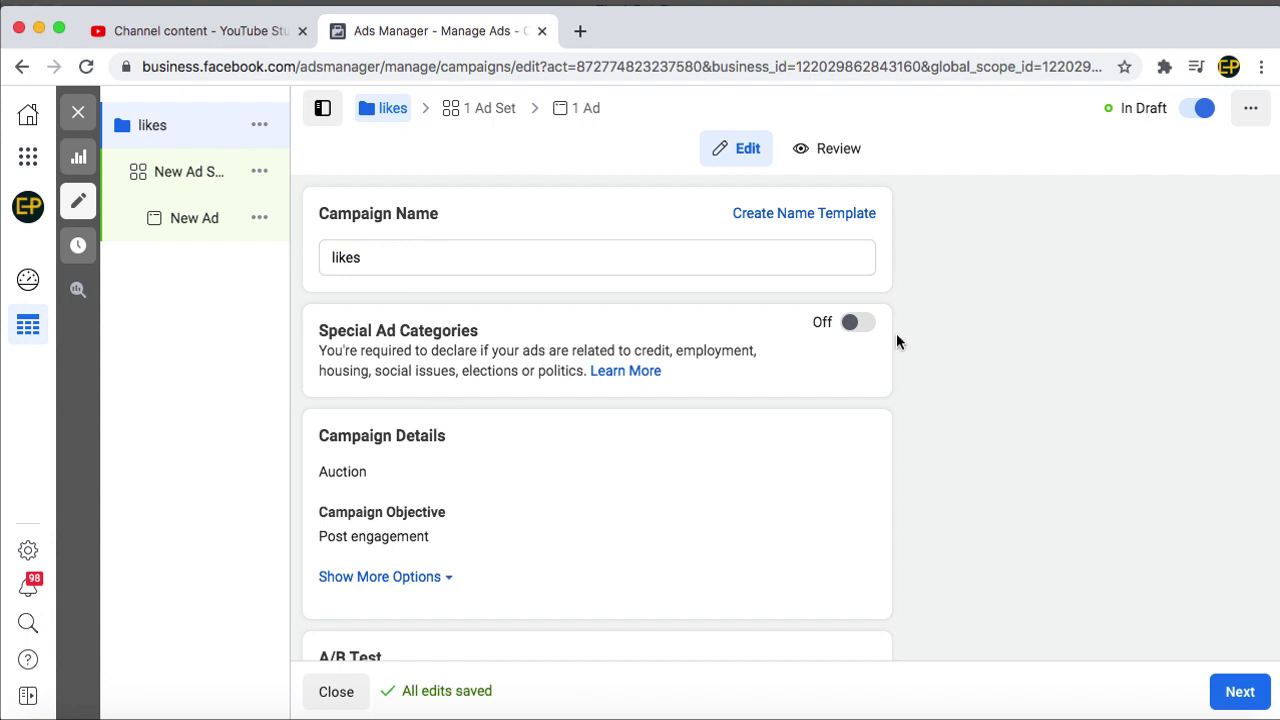
click(863, 328)
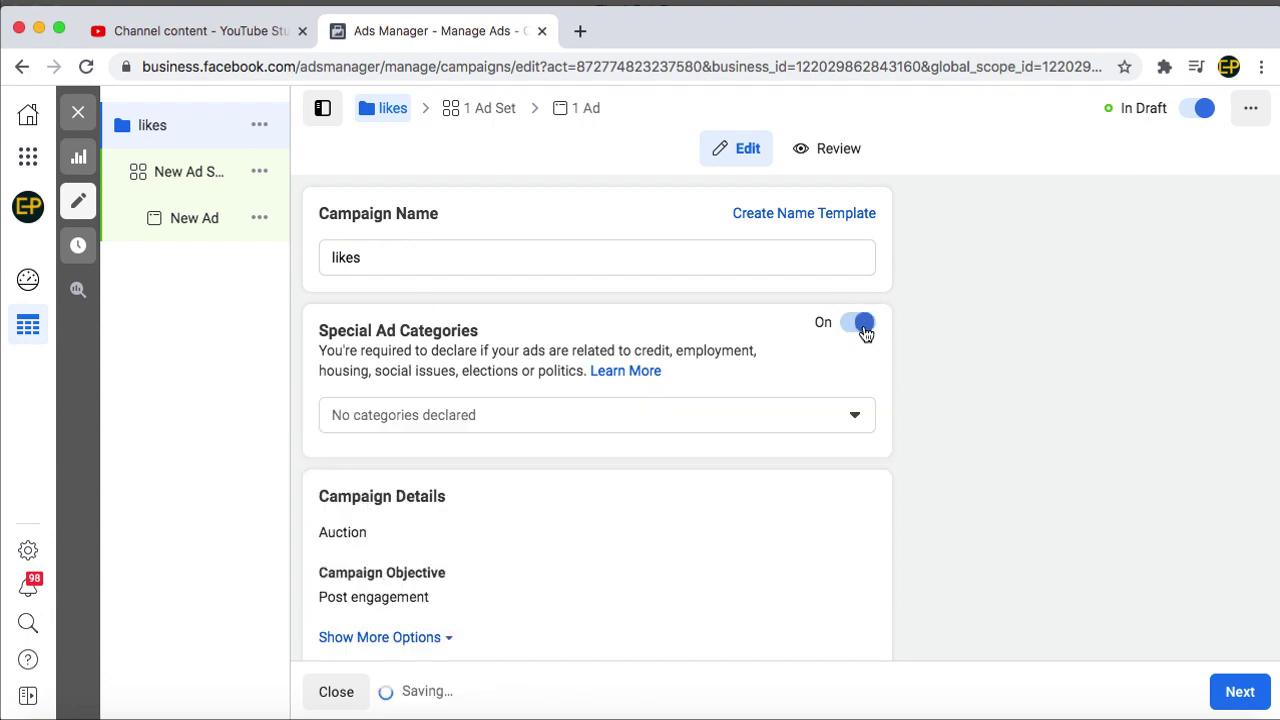
click(637, 419)
scroll(640, 430, down, 5)
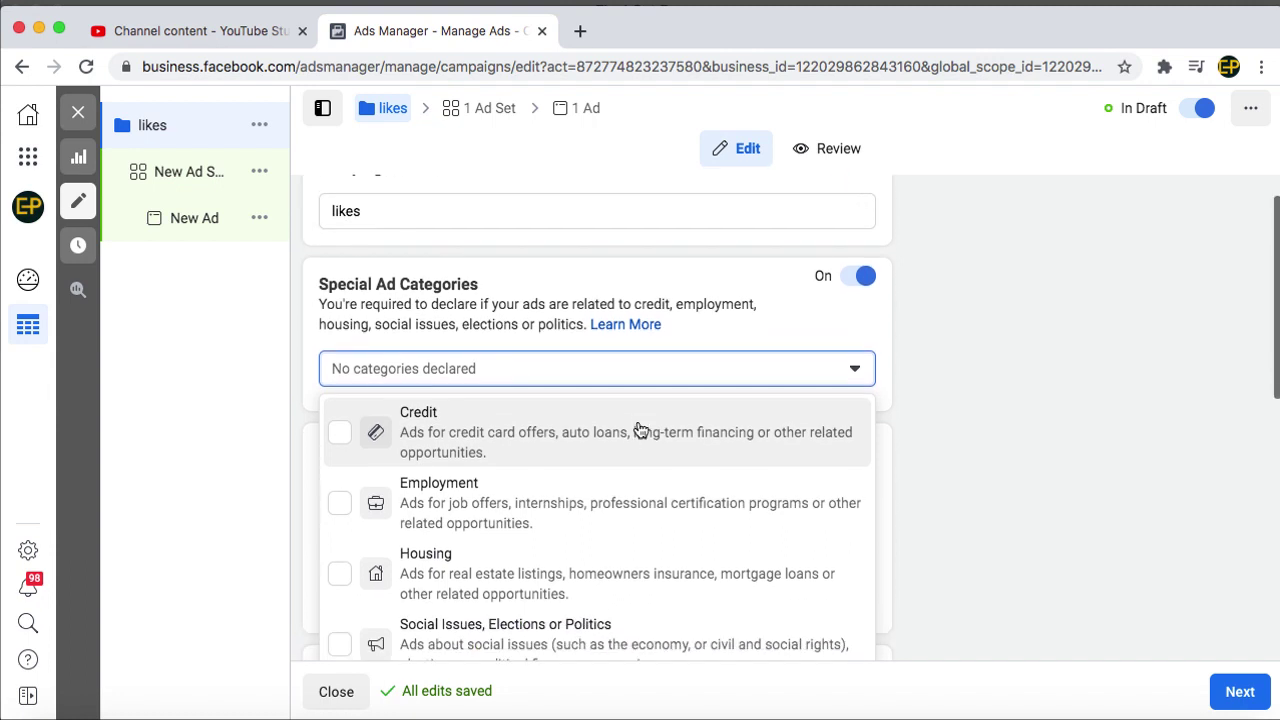
scroll(640, 430, up, 4)
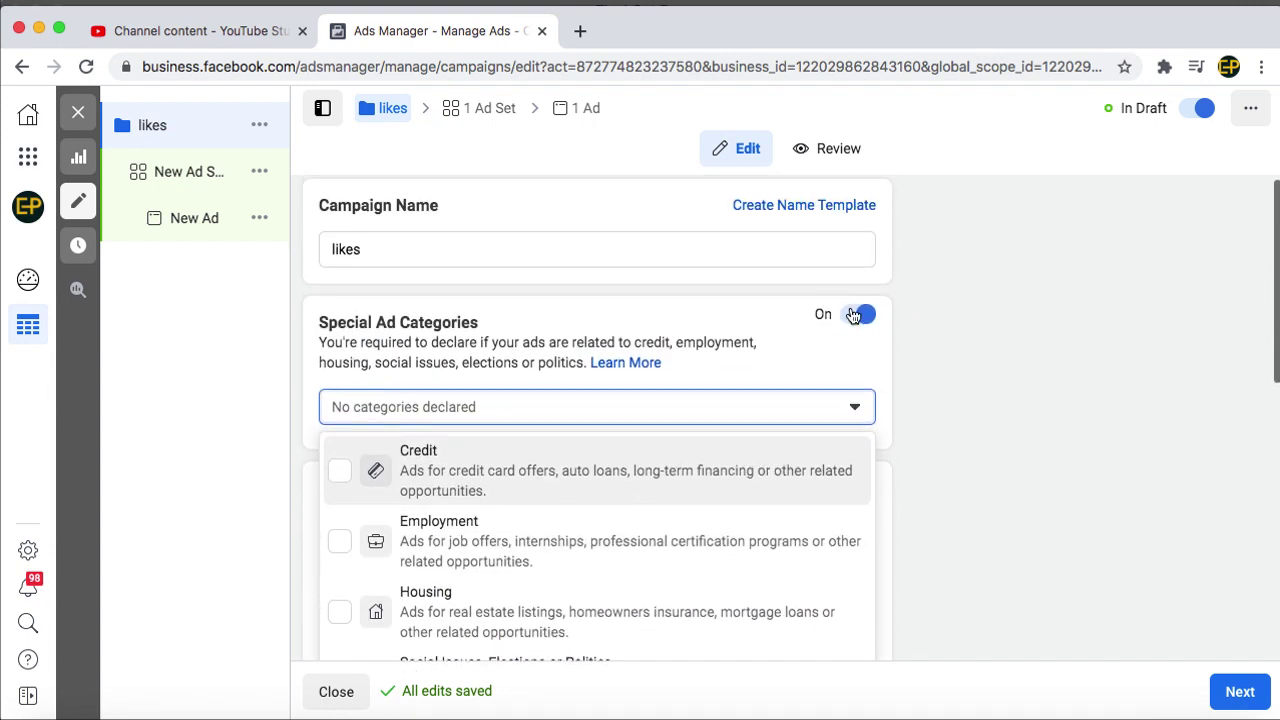
click(858, 314)
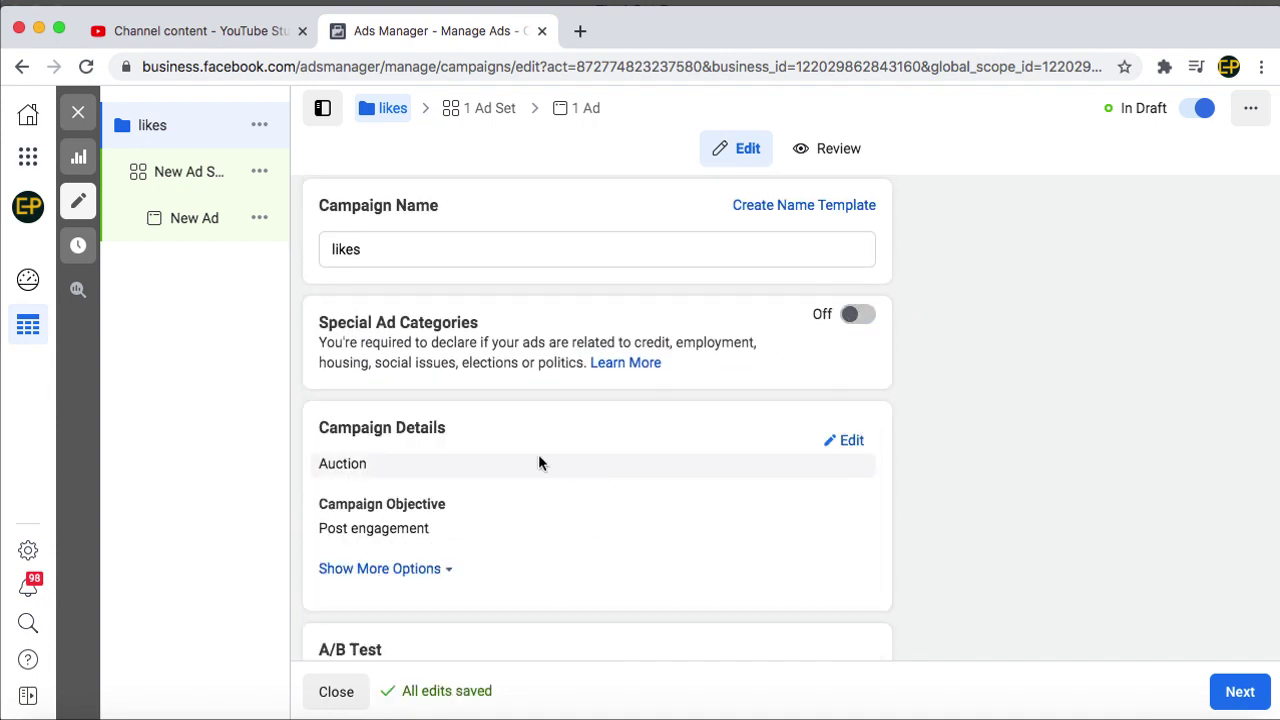
Show the additional options under Campaign Details to review the campaign spending limit setting
scroll(540, 458, down, 2)
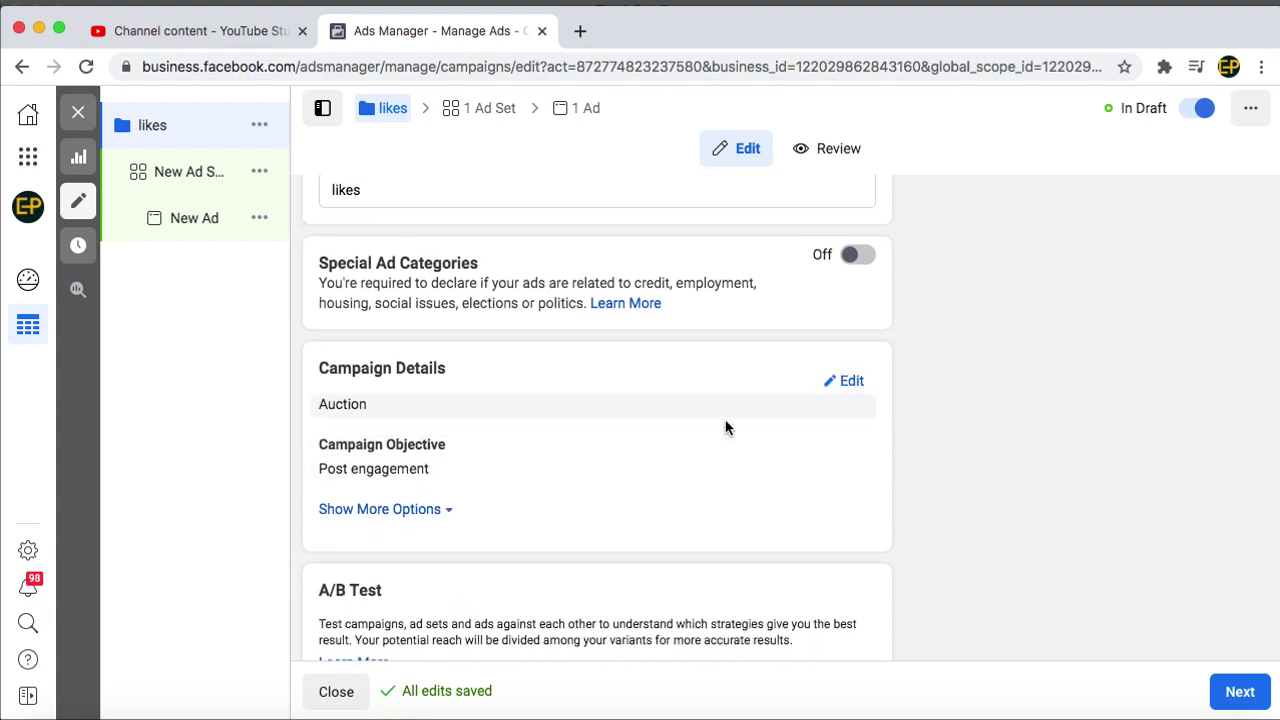
scroll(700, 440, down, 2)
click(402, 444)
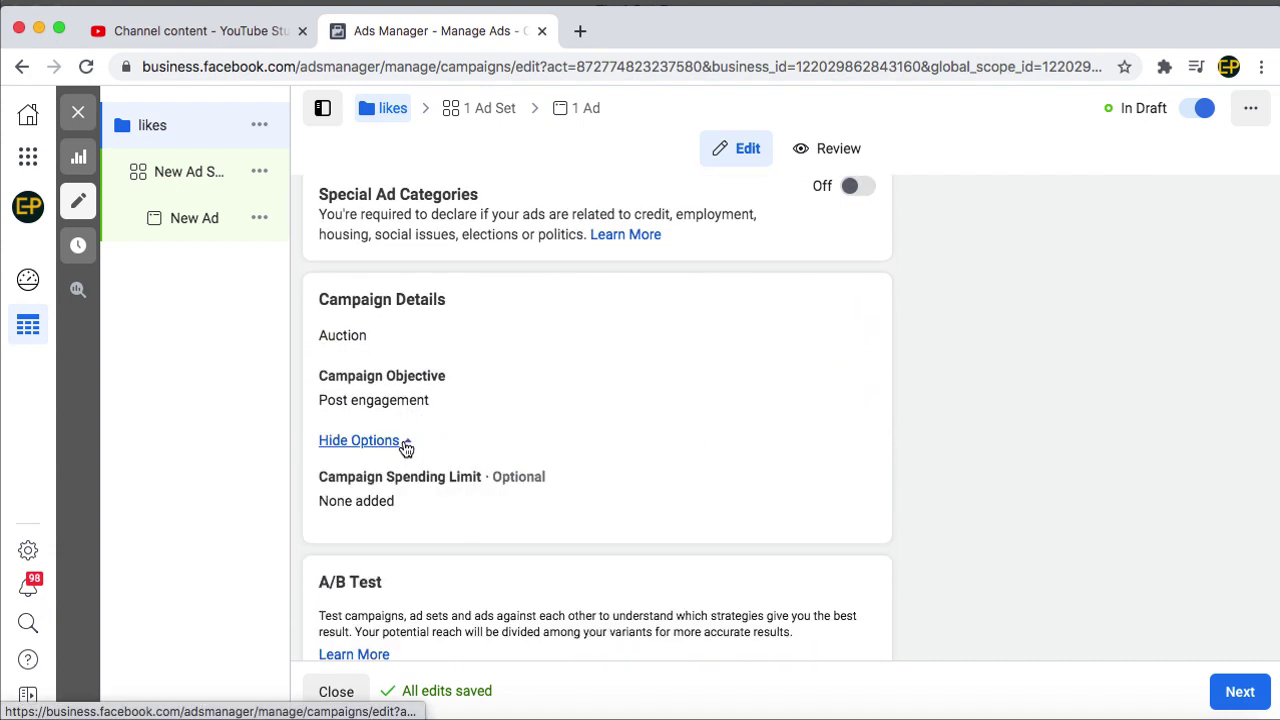
Turn on Campaign Budget Optimization and set the daily campaign budget to 60 PHP
scroll(570, 440, down, 5)
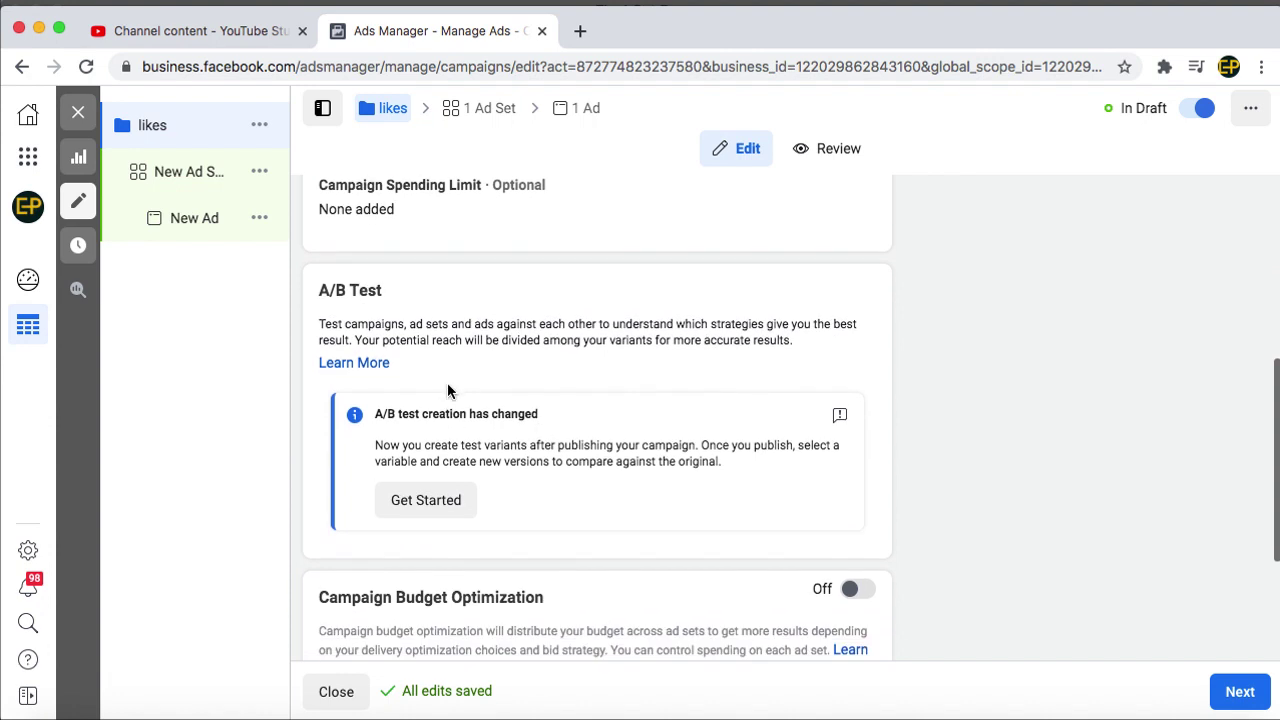
scroll(490, 390, down, 4)
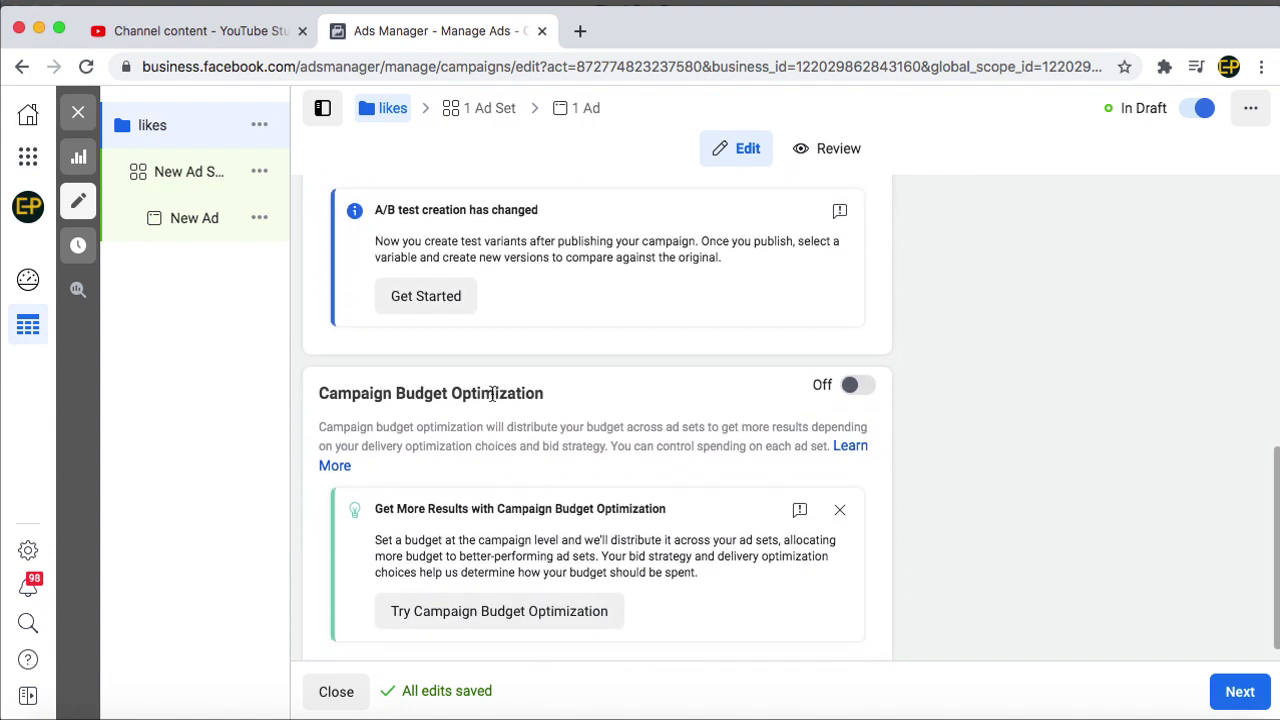
scroll(558, 394, down, 1)
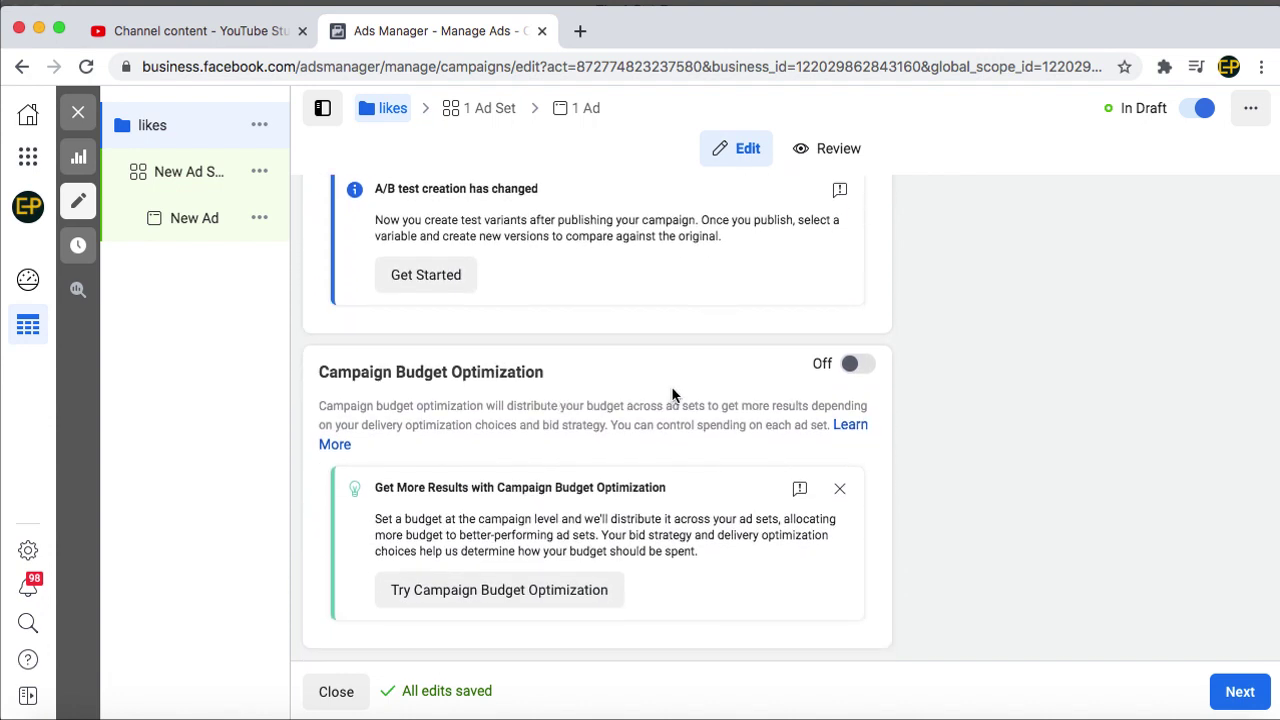
click(858, 368)
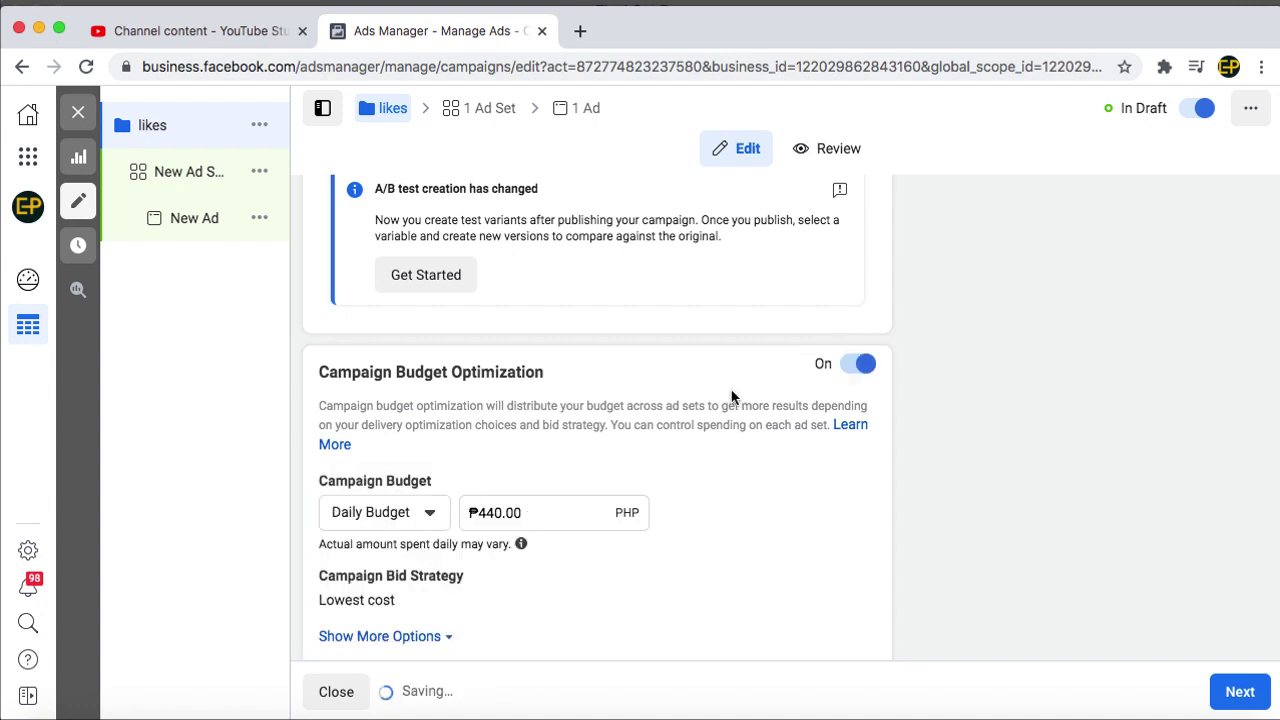
scroll(743, 502, down, 1)
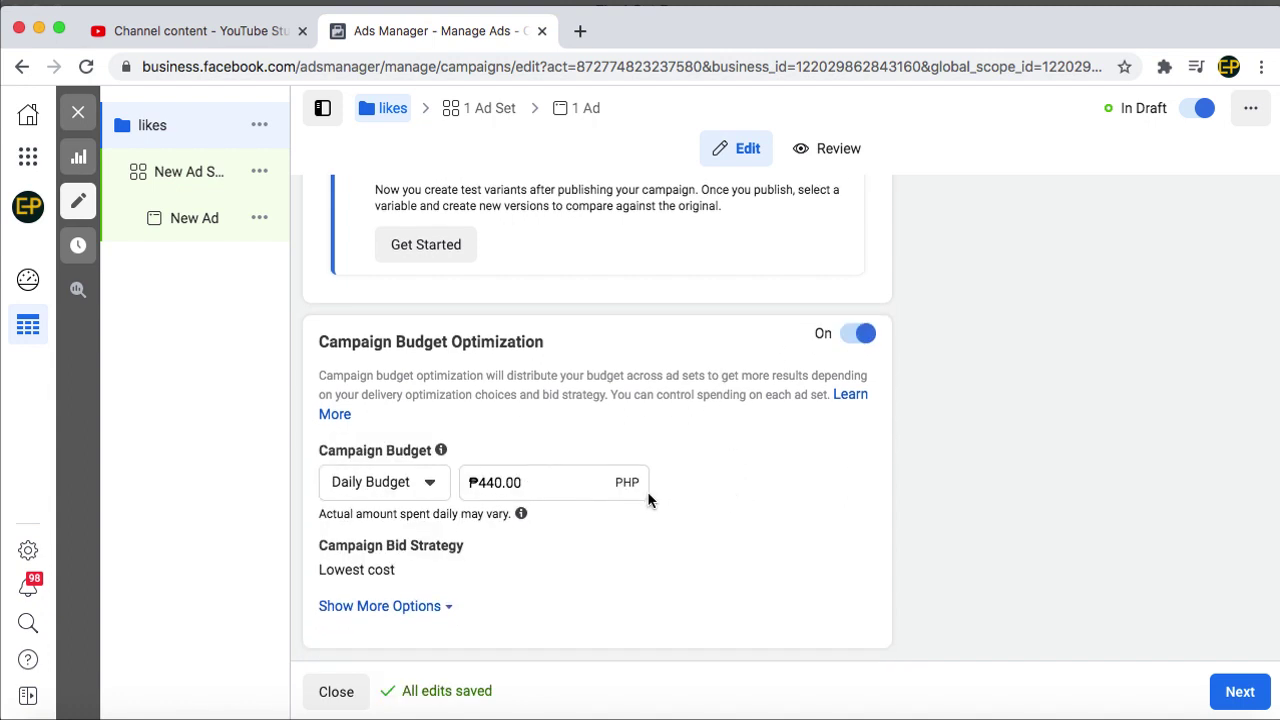
click(570, 485)
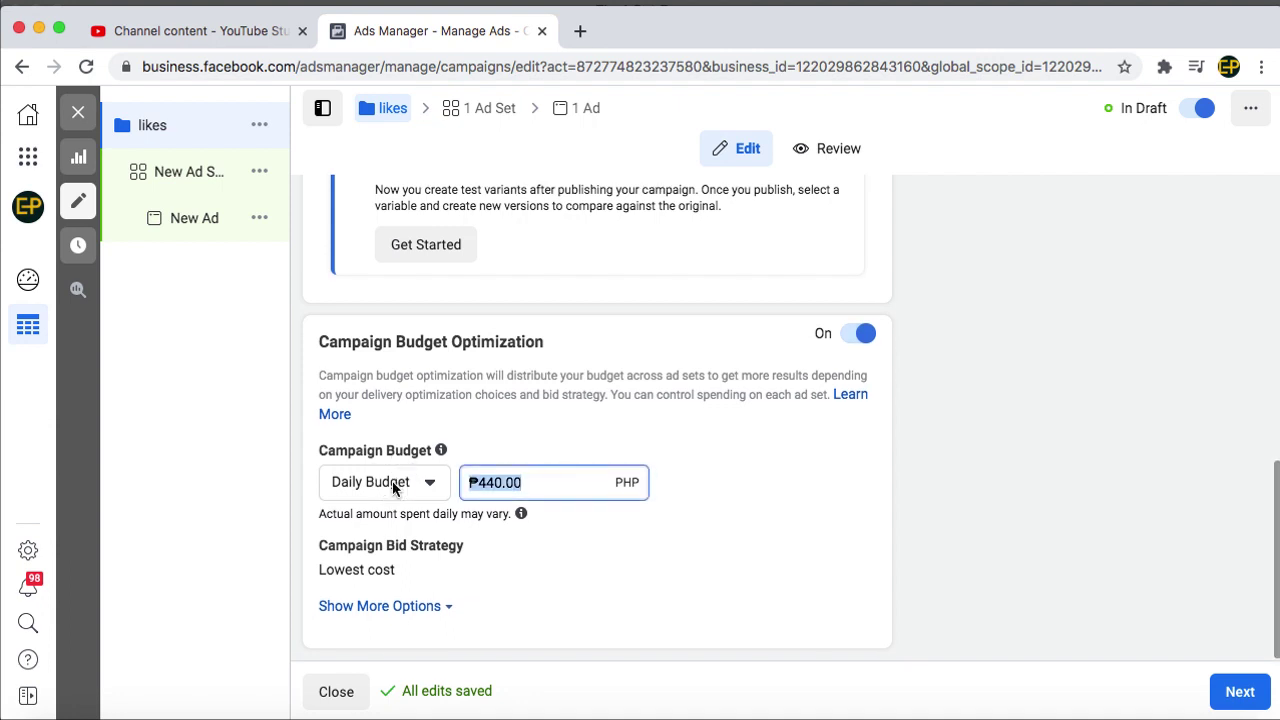
text(65)
key(BackSpace)
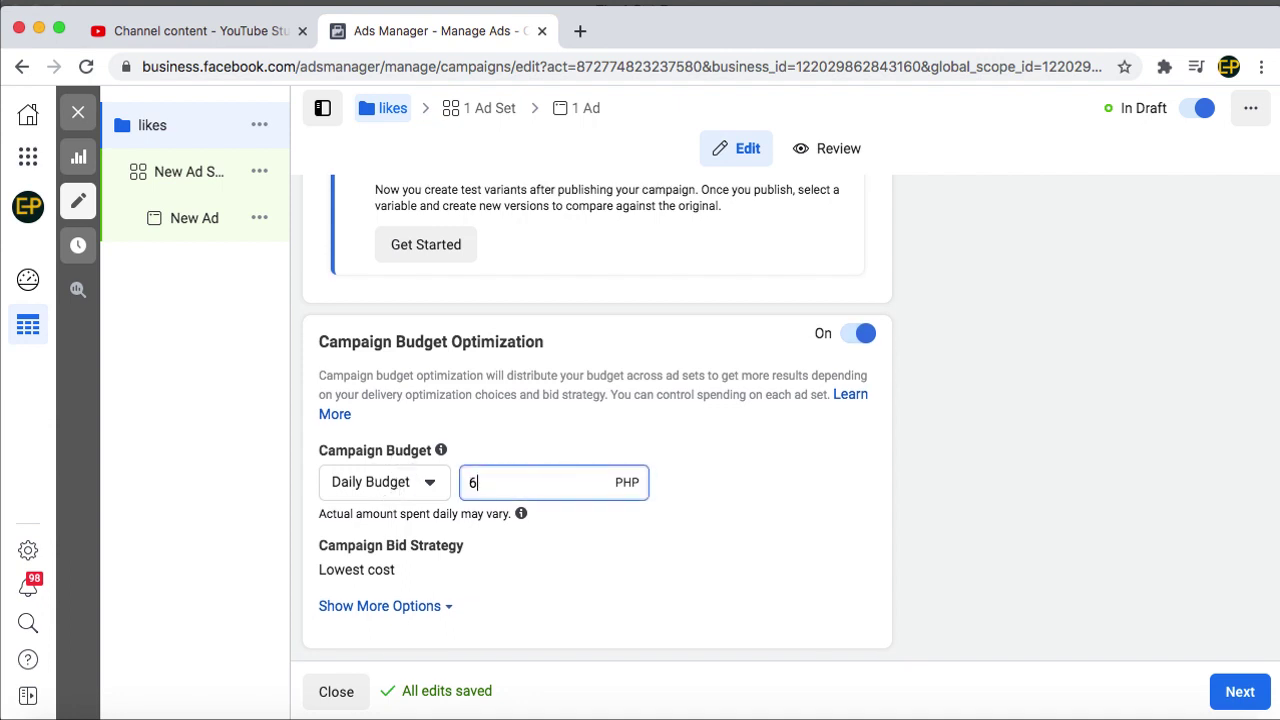
text(0)
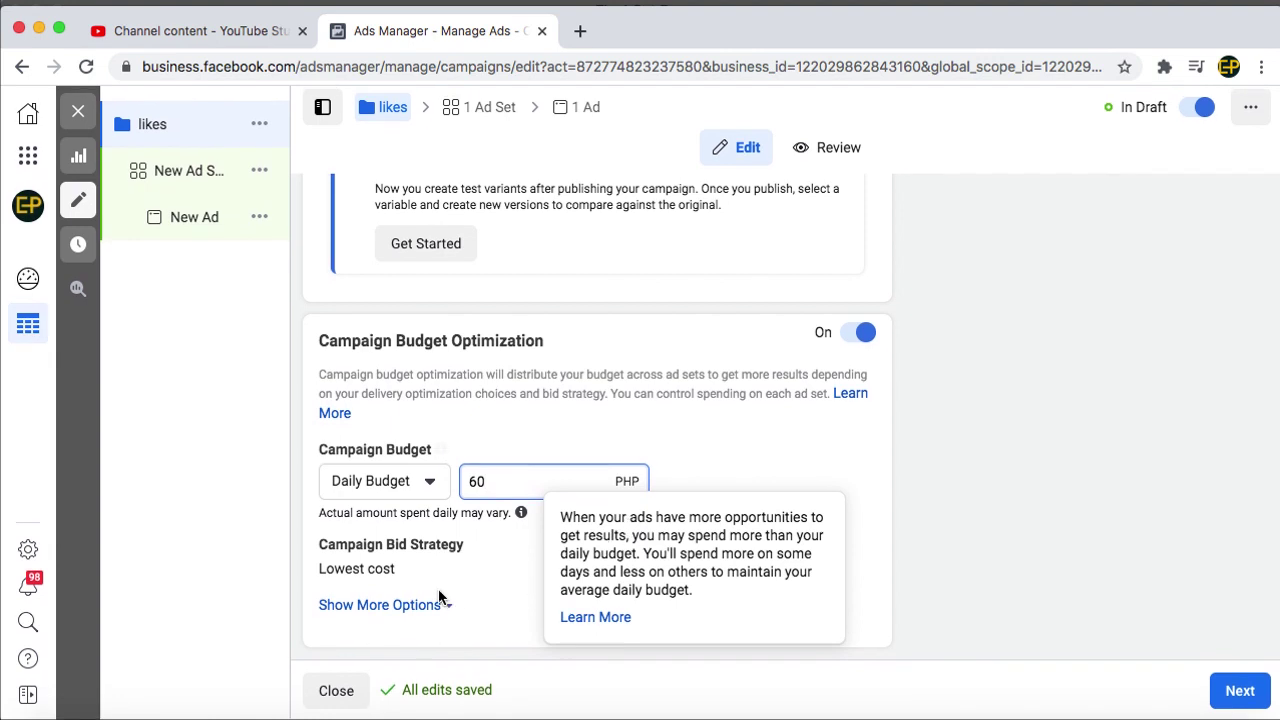
Show the additional budget options and choose Lowest cost as the campaign bid strategy
click(450, 606)
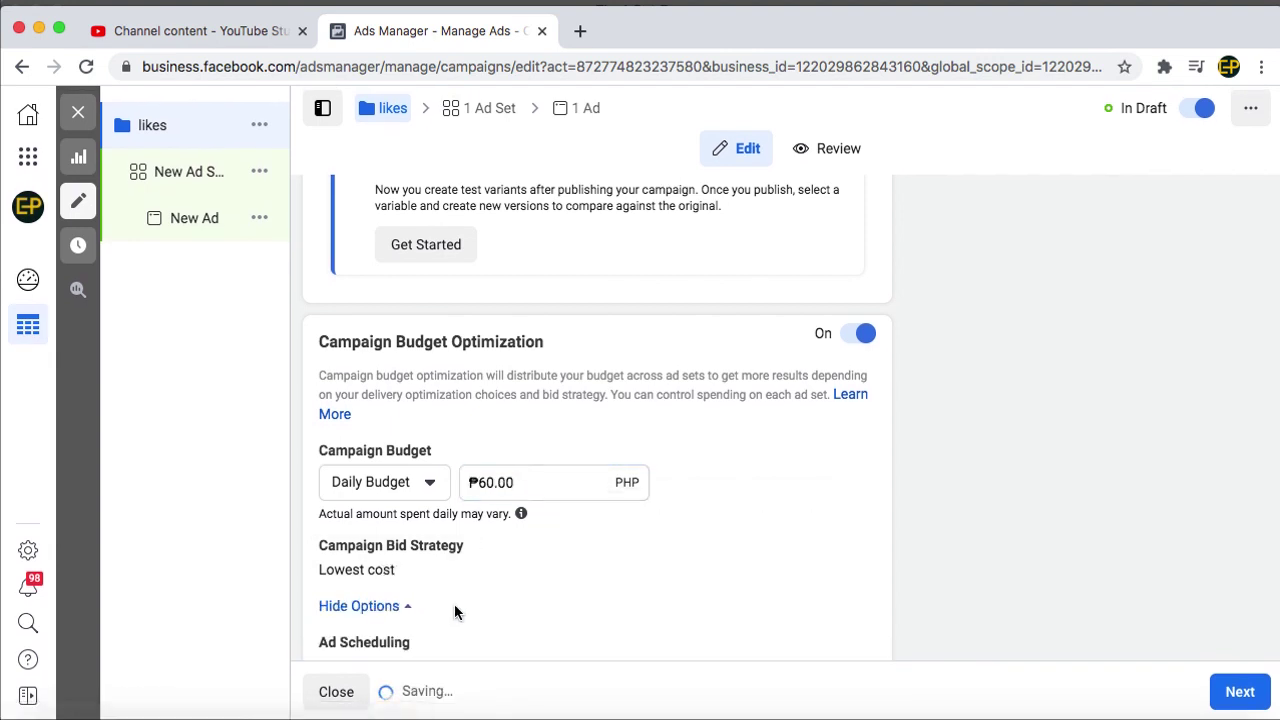
scroll(454, 606, down, 1)
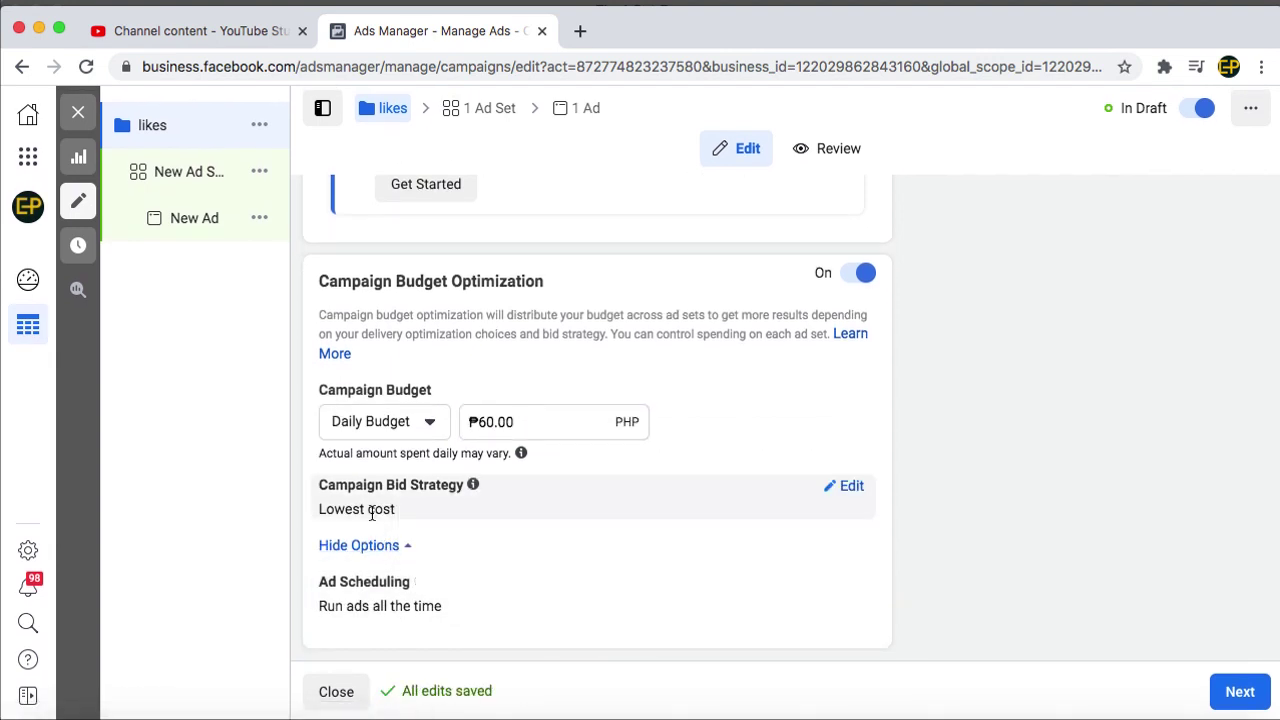
click(849, 488)
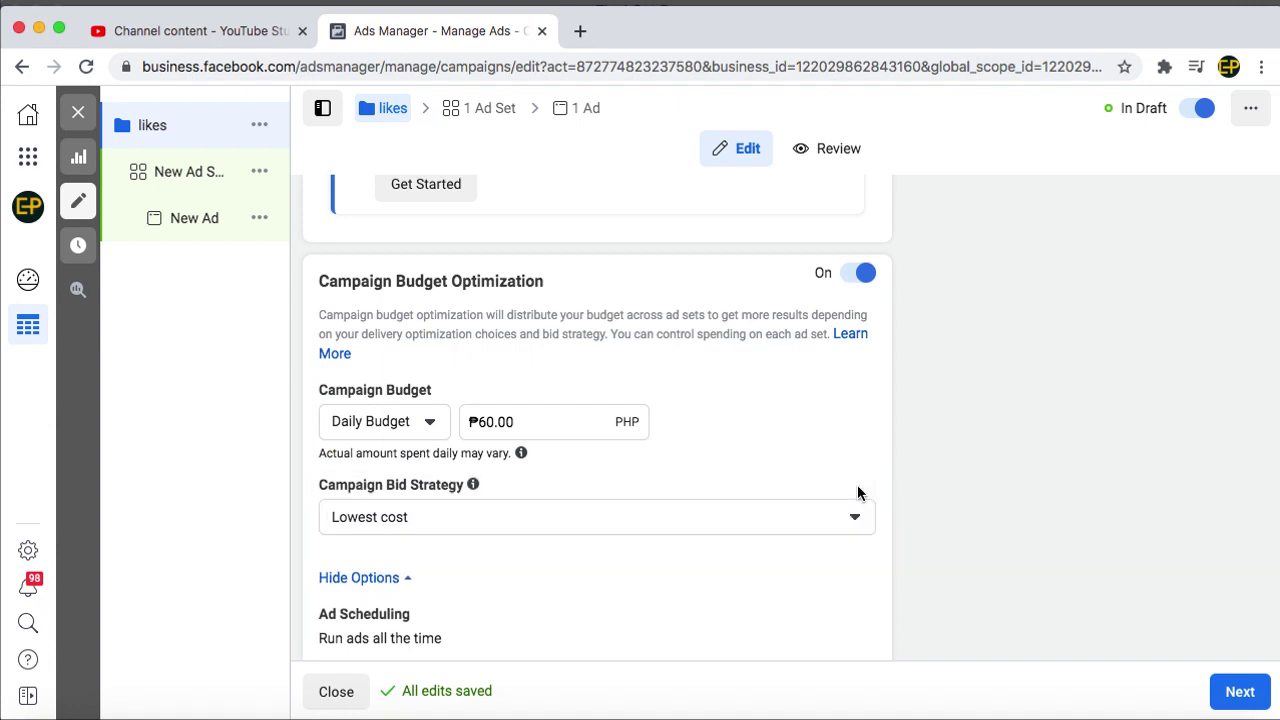
click(826, 521)
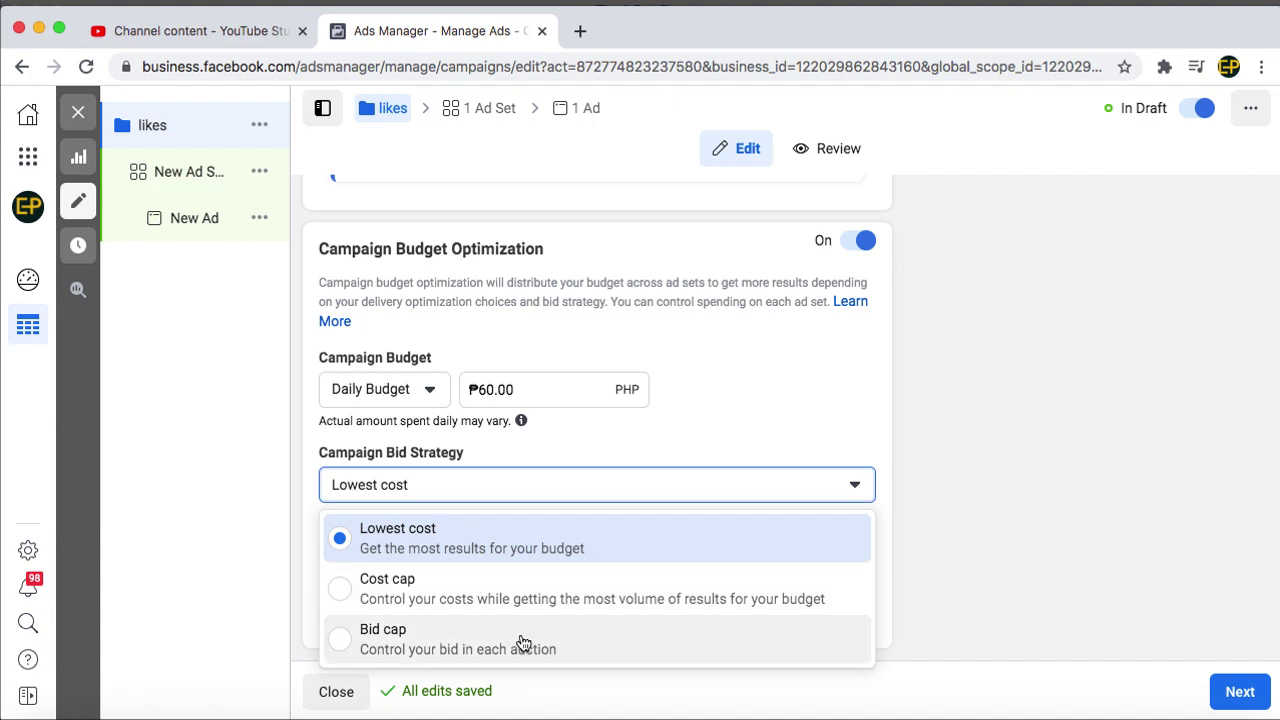
click(403, 558)
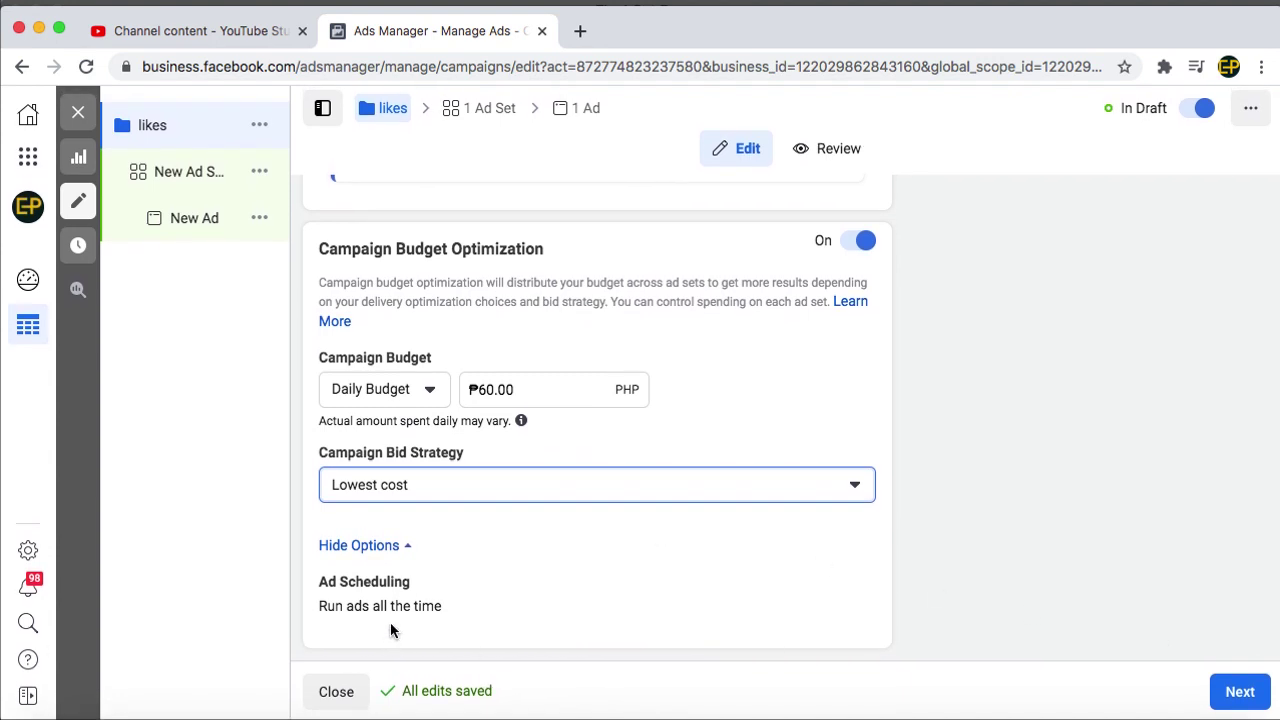
Continue to the ad set settings and rename the ad set "Likes"
mouse_move(371, 610)
click(569, 393)
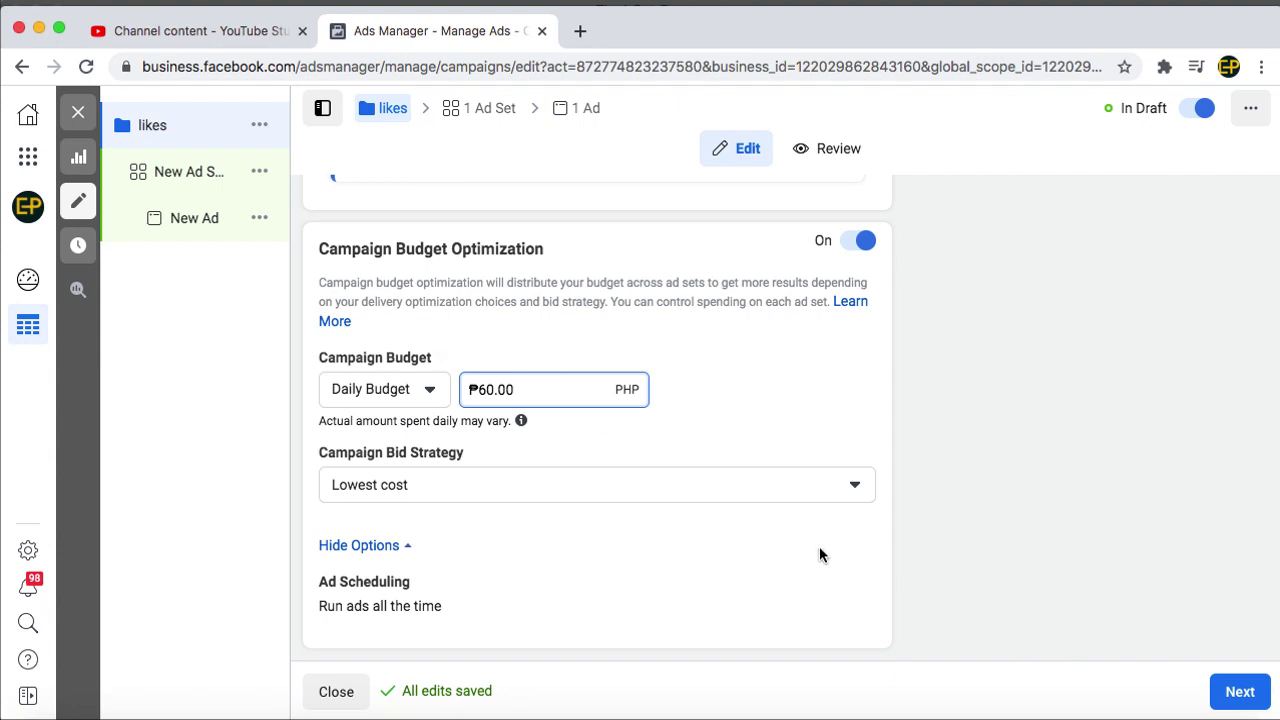
click(1245, 697)
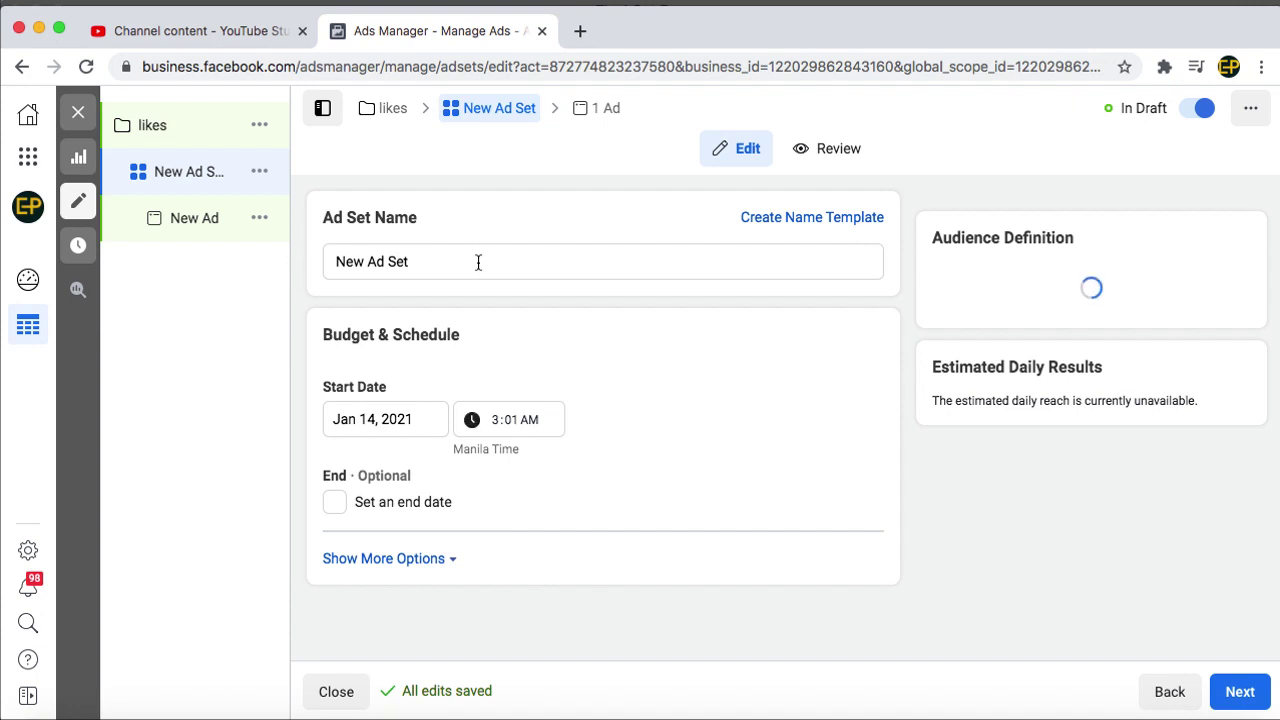
mouse_move(171, 259)
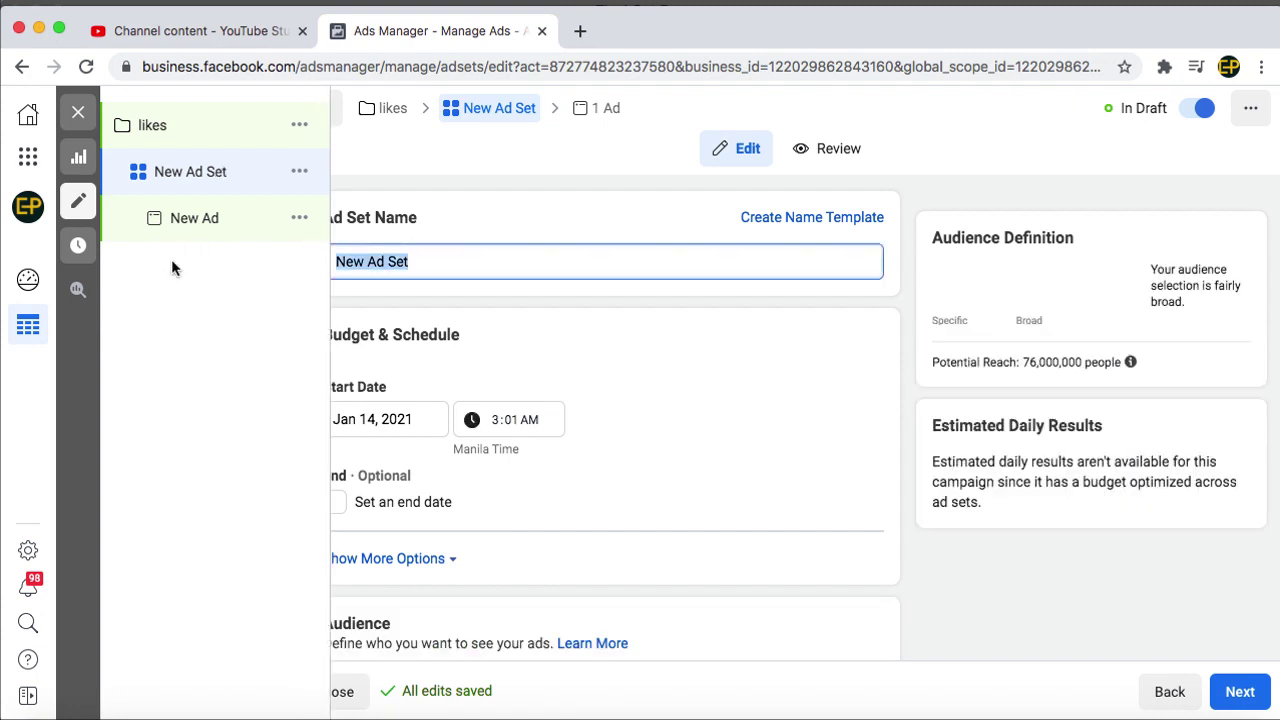
text(Likes)
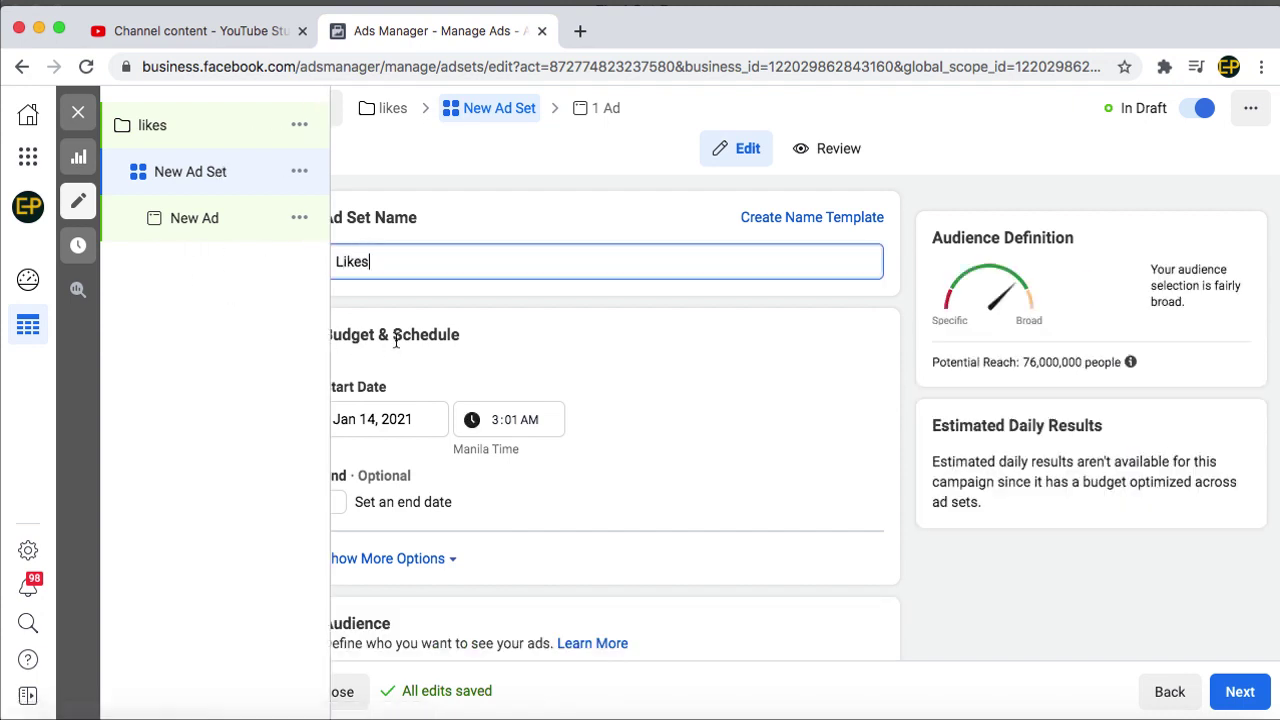
click(466, 331)
Show the additional Budget & Schedule options to review the optional ad set spend limits
scroll(473, 331, down, 2)
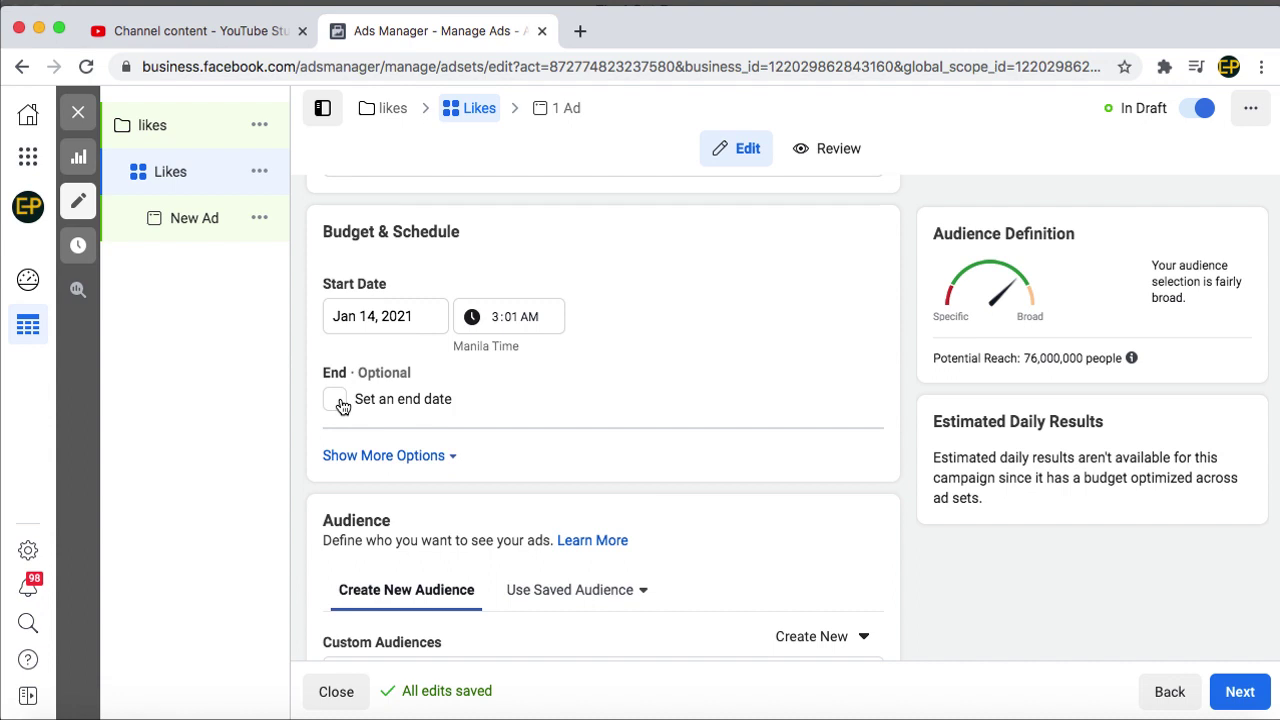
scroll(400, 390, down, 2)
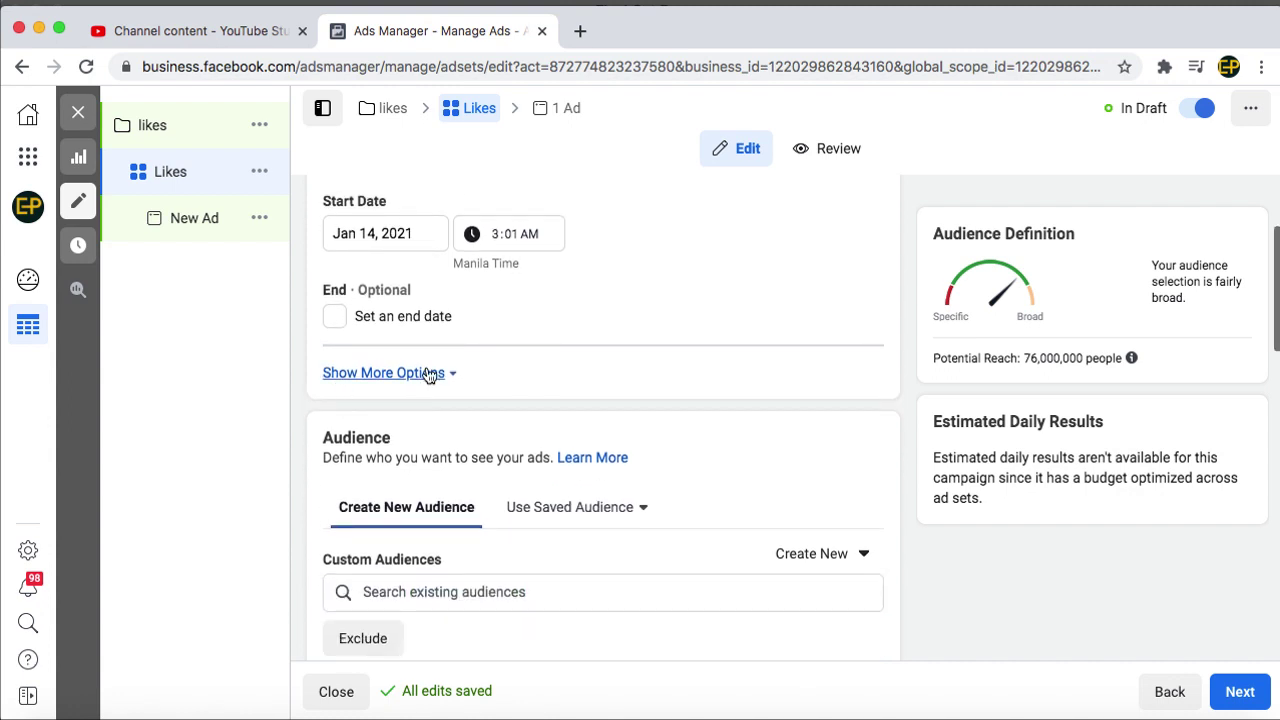
click(428, 371)
scroll(430, 375, down, 2)
scroll(434, 376, down, 1)
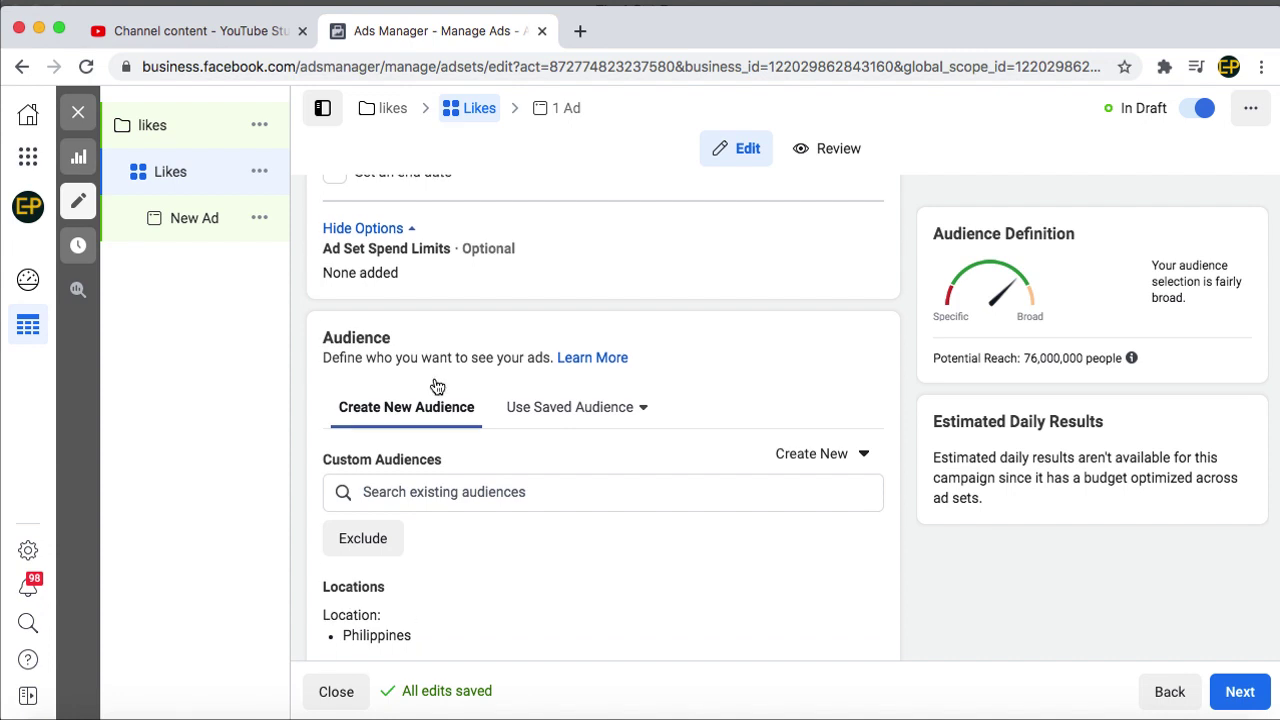
Look through the list of existing custom audiences and close it without choosing one
scroll(434, 380, down, 1)
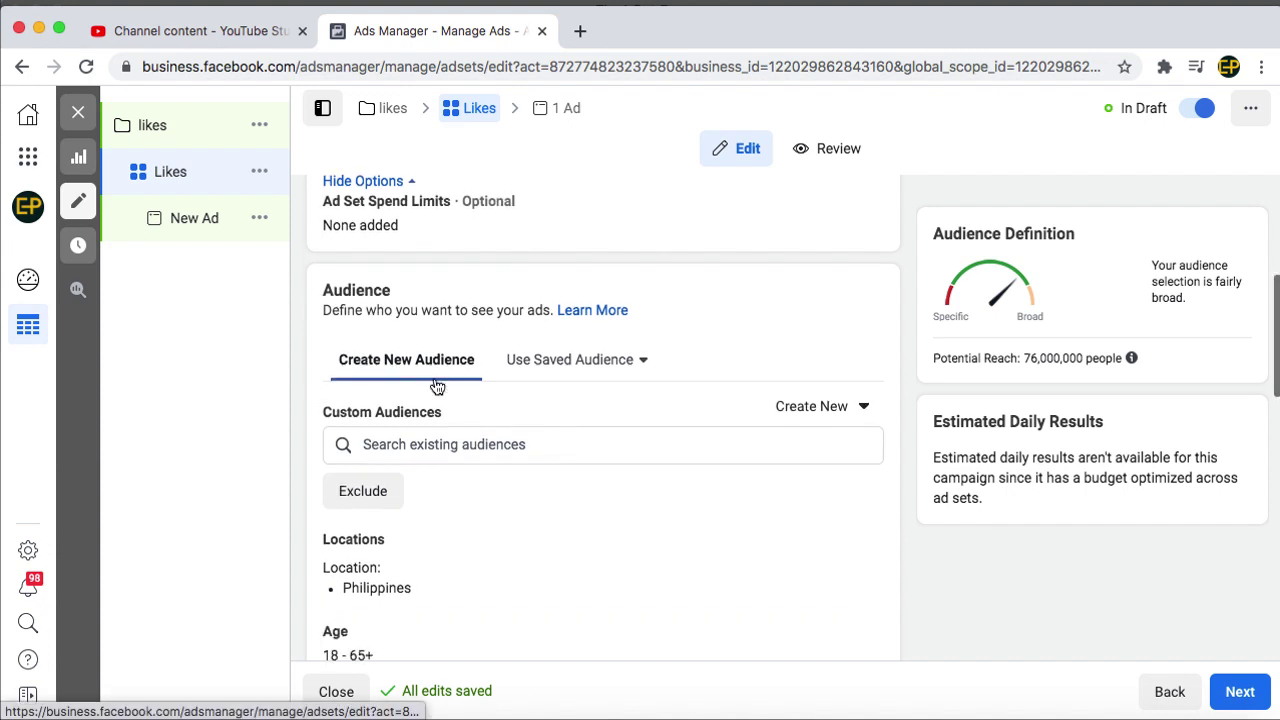
click(430, 444)
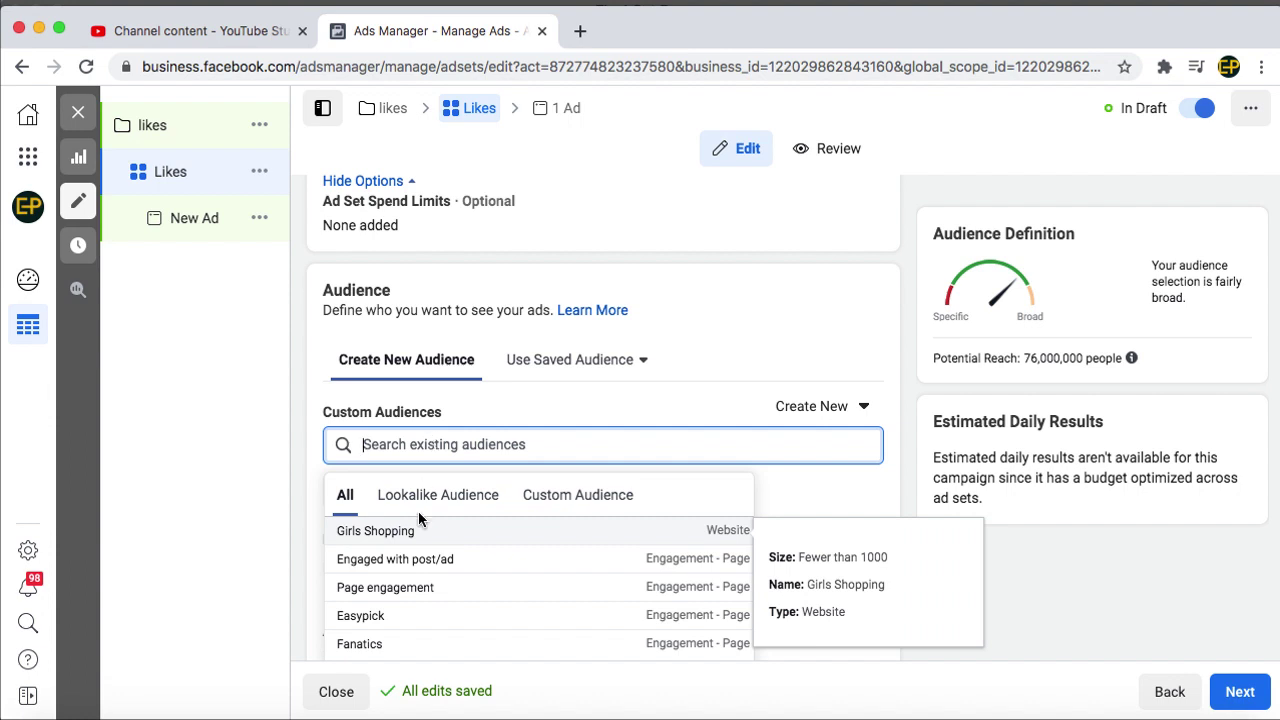
scroll(418, 511, down, 2)
scroll(420, 518, down, 1)
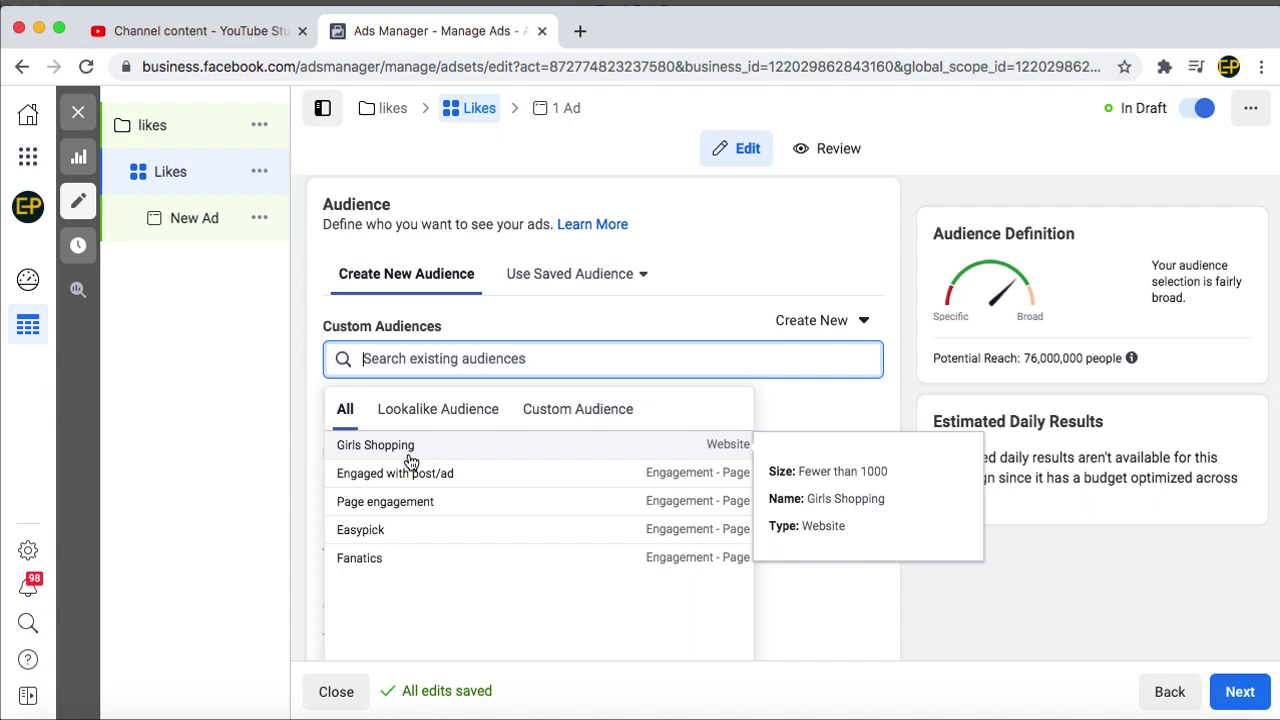
click(557, 318)
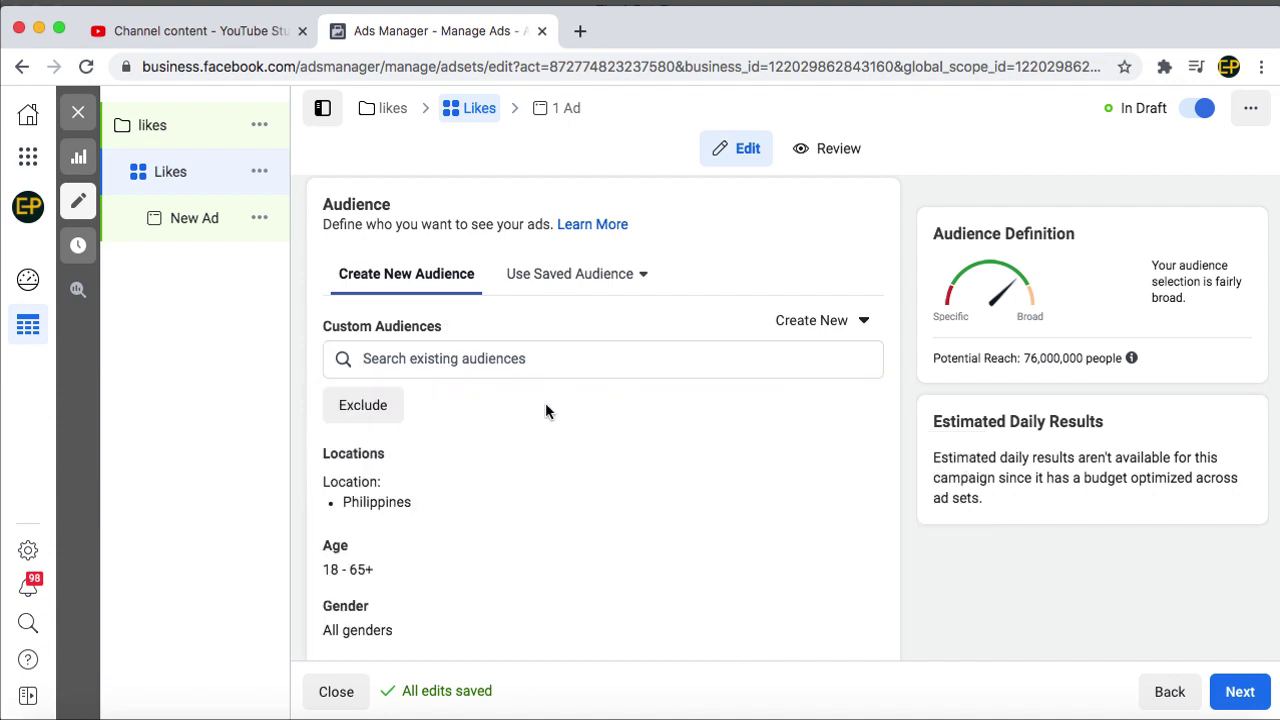
Open the audience's Detailed Targeting settings for editing
scroll(530, 405, down, 3)
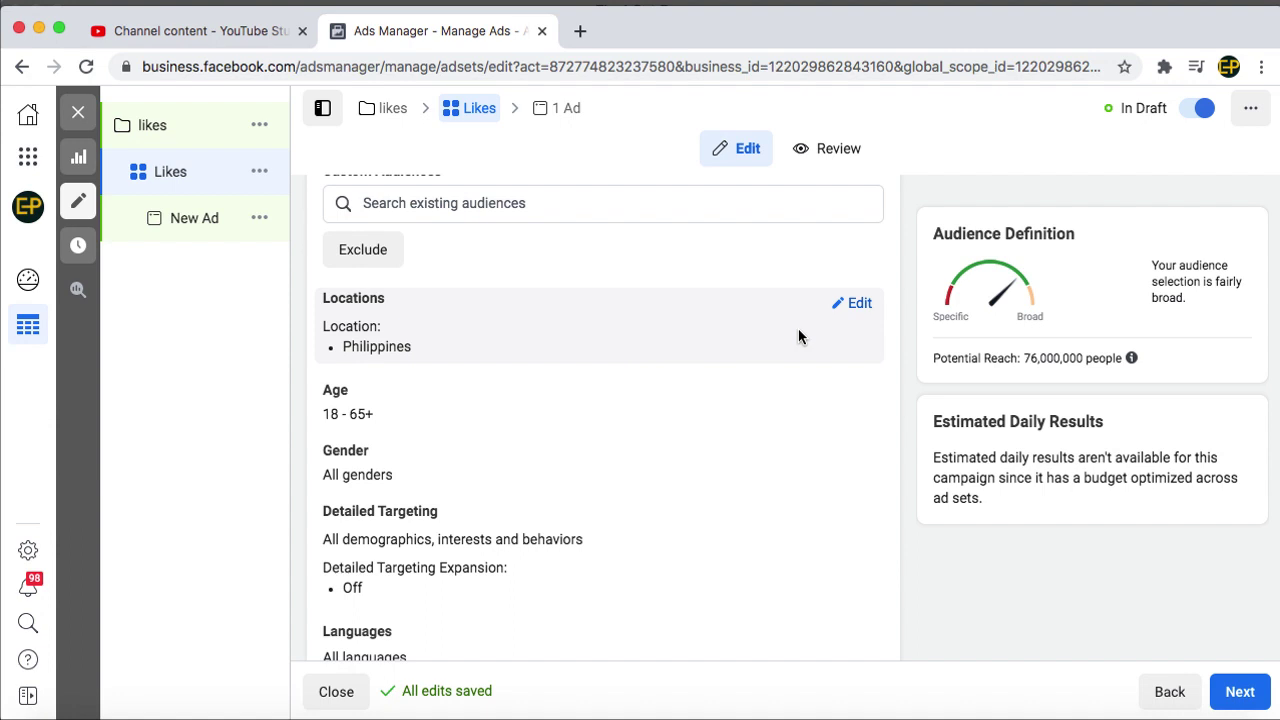
scroll(514, 409, down, 3)
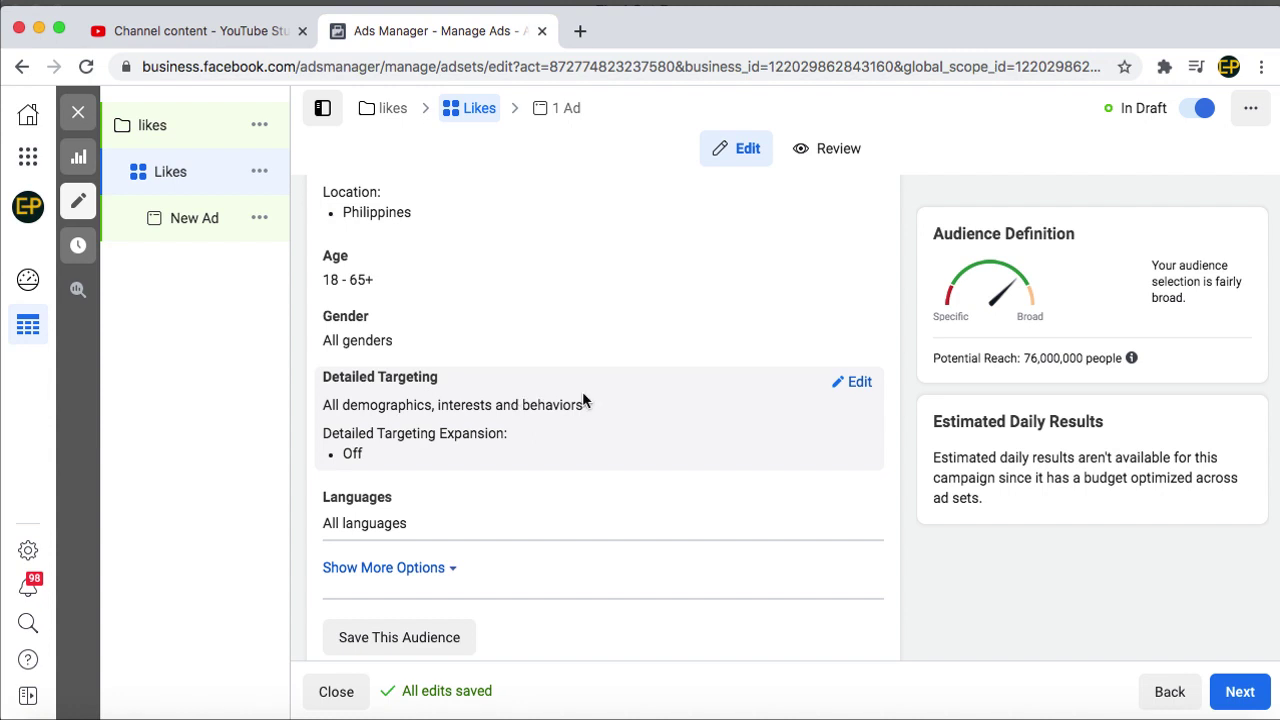
click(853, 384)
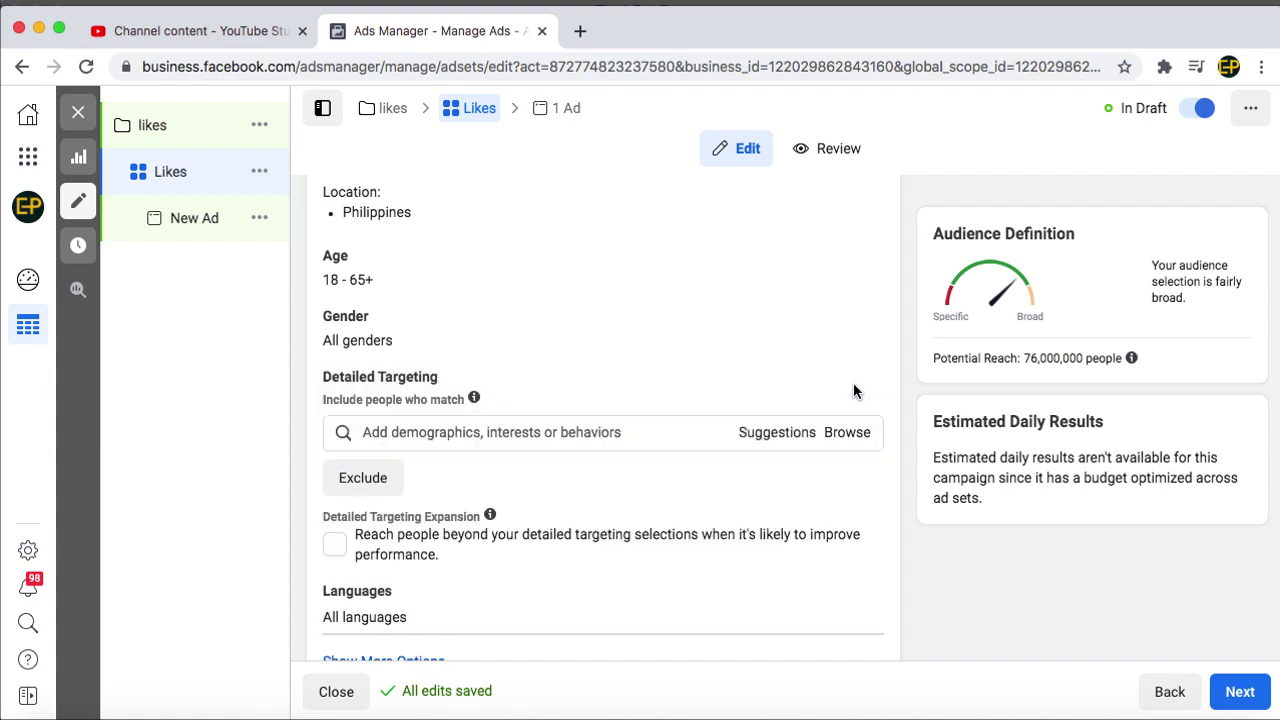
click(675, 436)
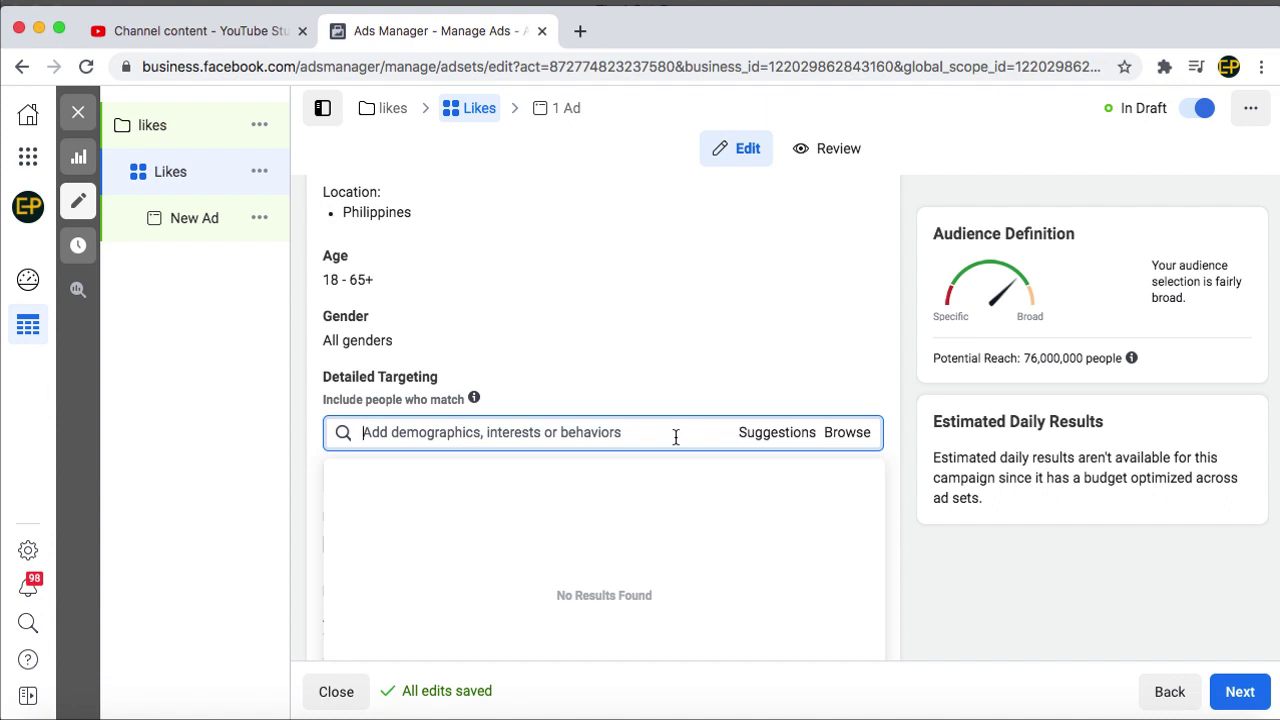
text(Gadg)
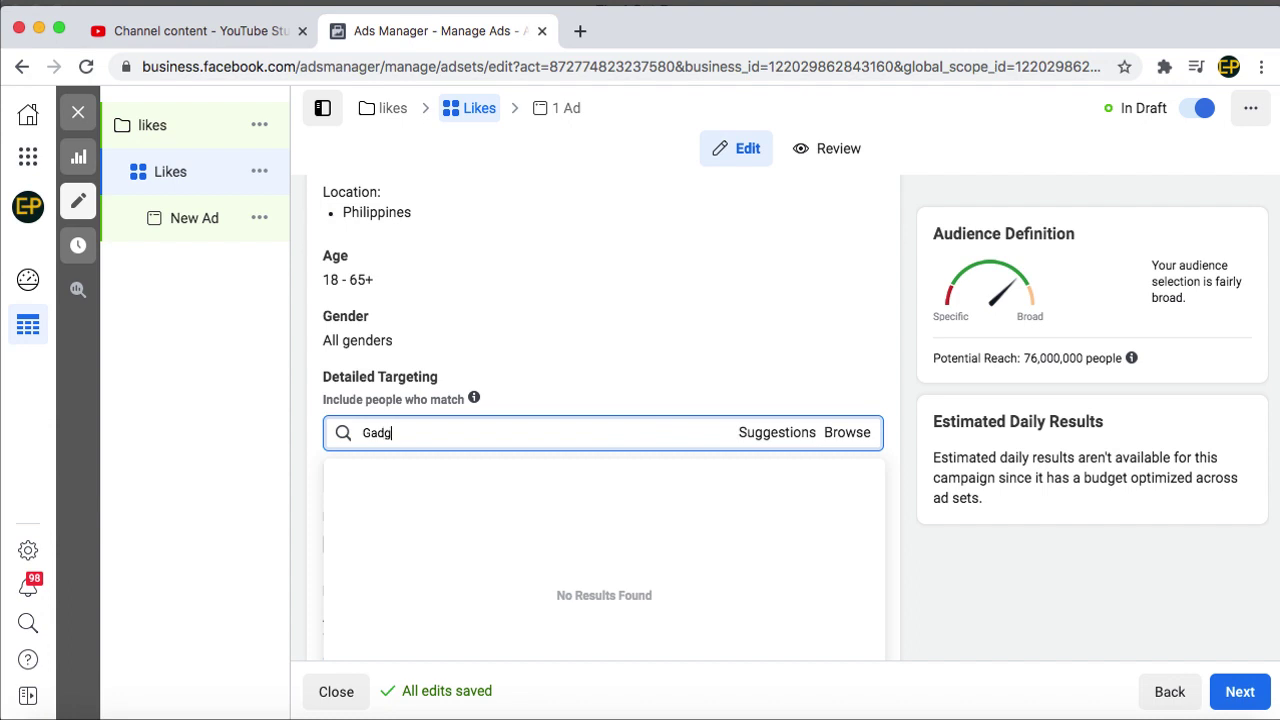
text(ey)
key(BackSpace)
key(BackSpace)
key(BackSpace)
key(BackSpace)
key(BackSpace)
key(BackSpace)
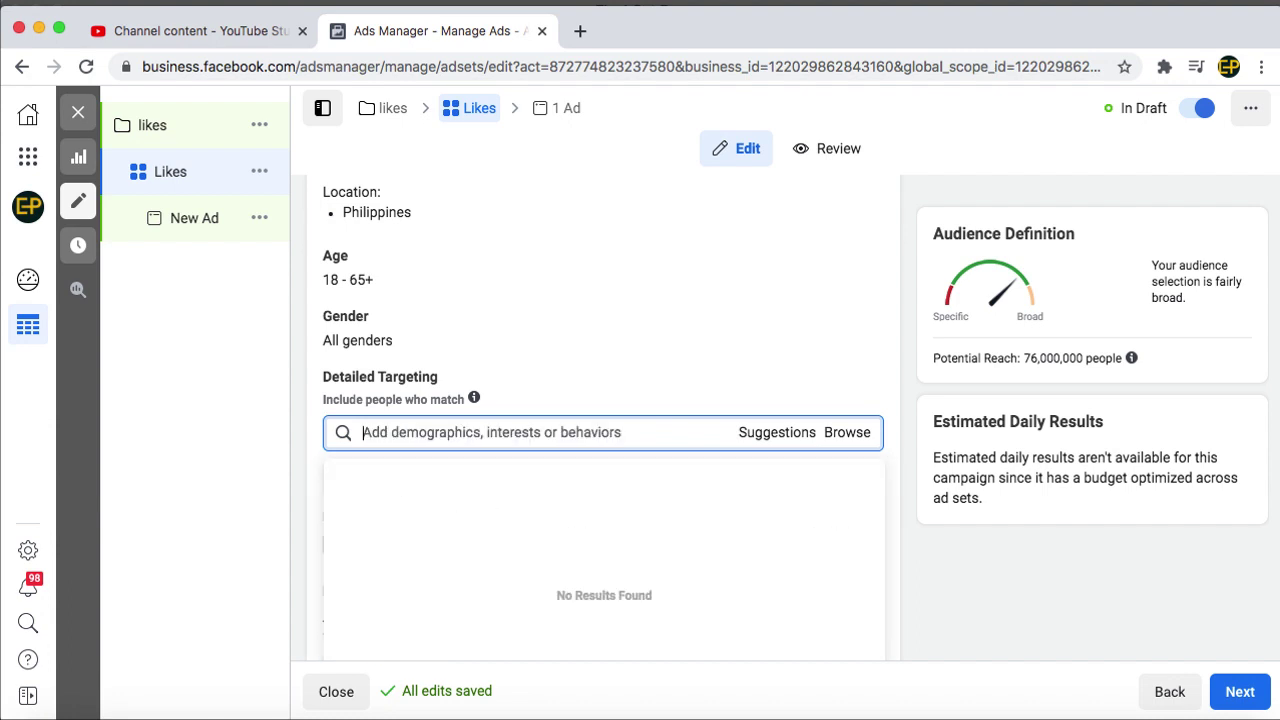
View the detailed targeting suggestions and browse the Demographics category, including its Education options
click(770, 436)
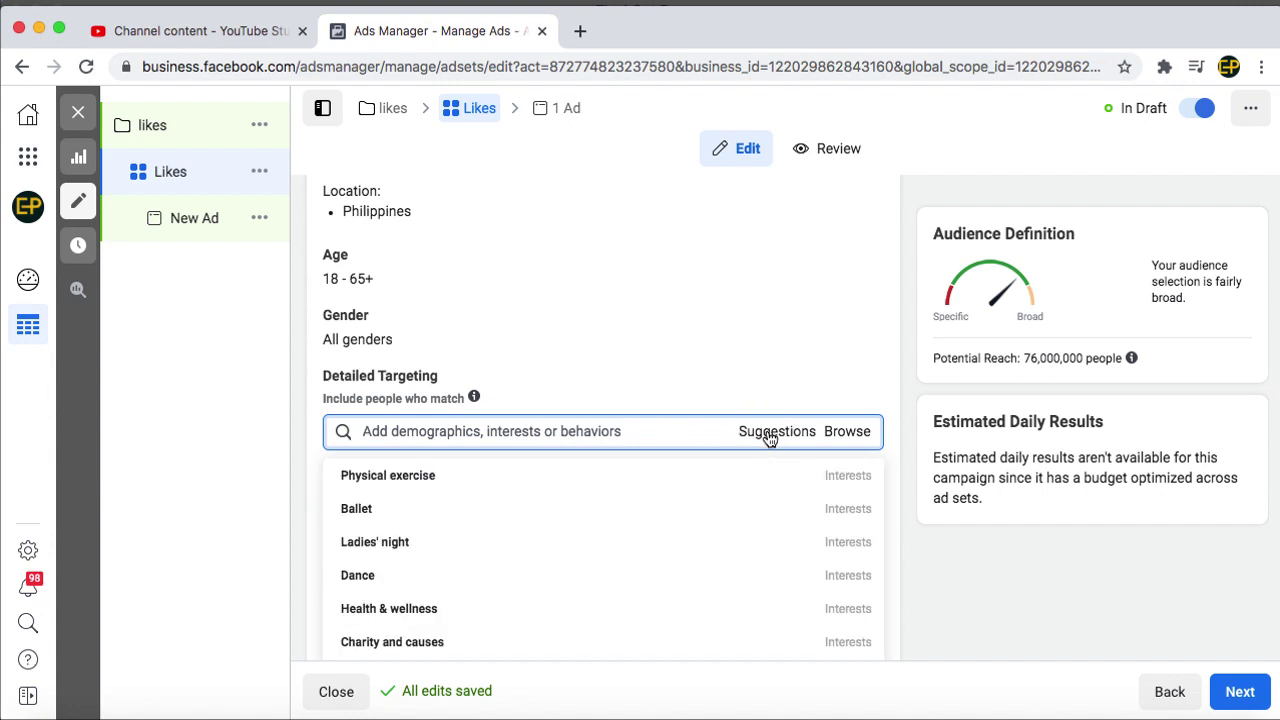
click(863, 438)
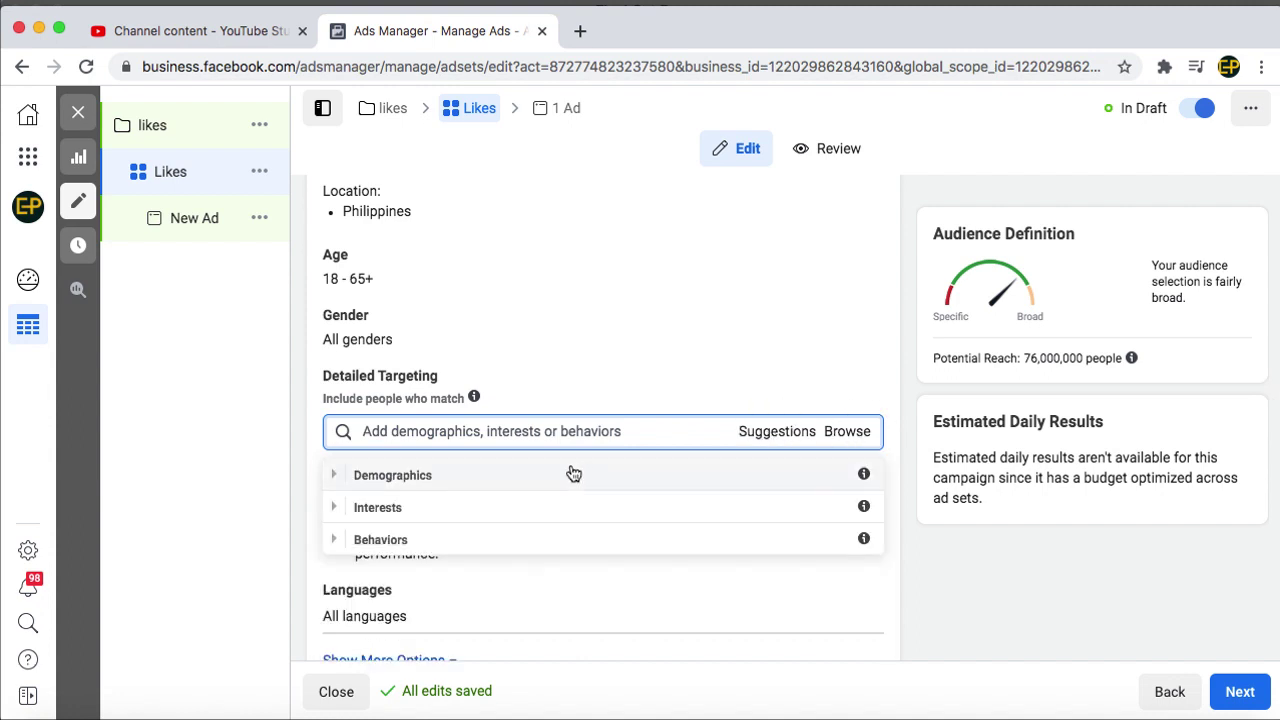
scroll(535, 490, down, 1)
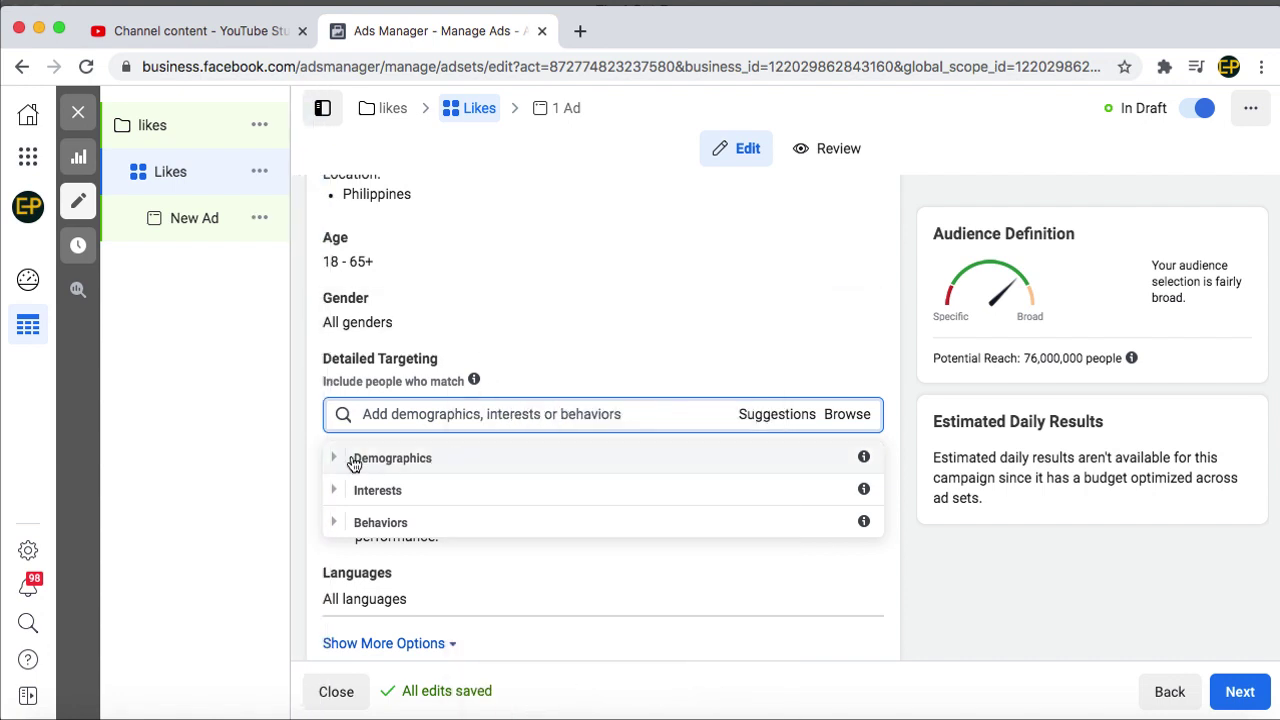
scroll(340, 463, down, 2)
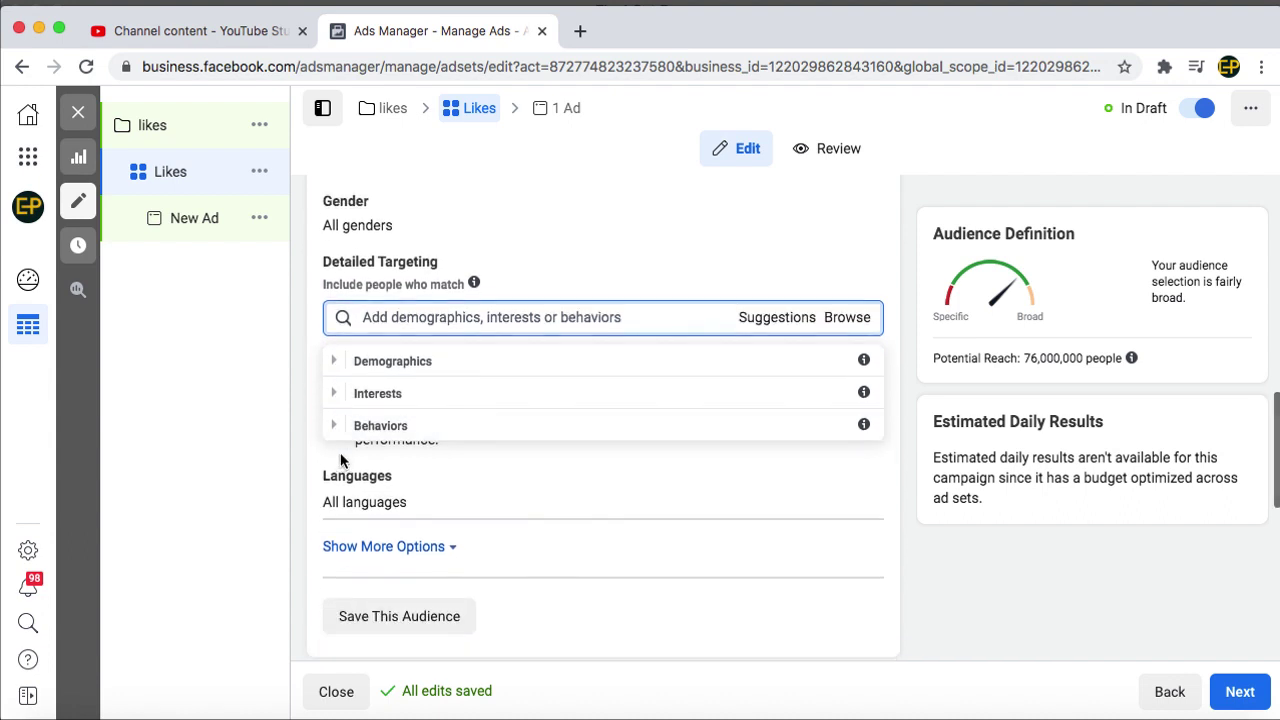
click(338, 362)
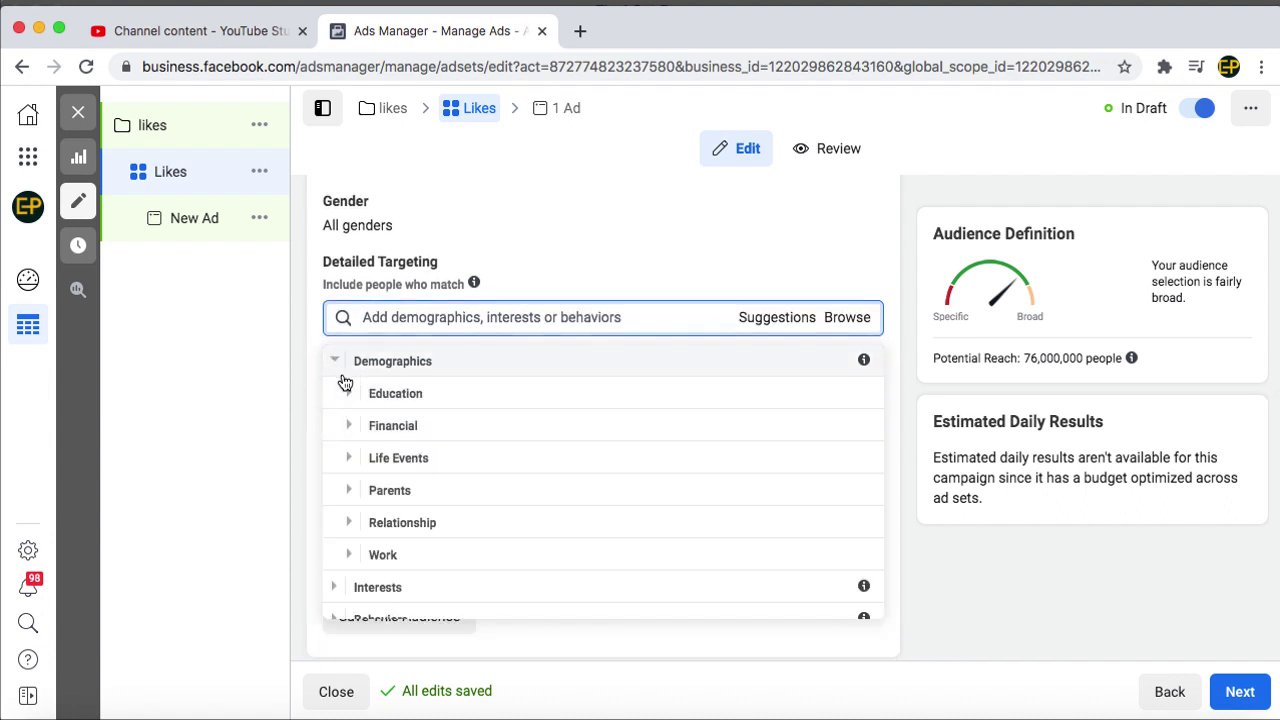
click(347, 393)
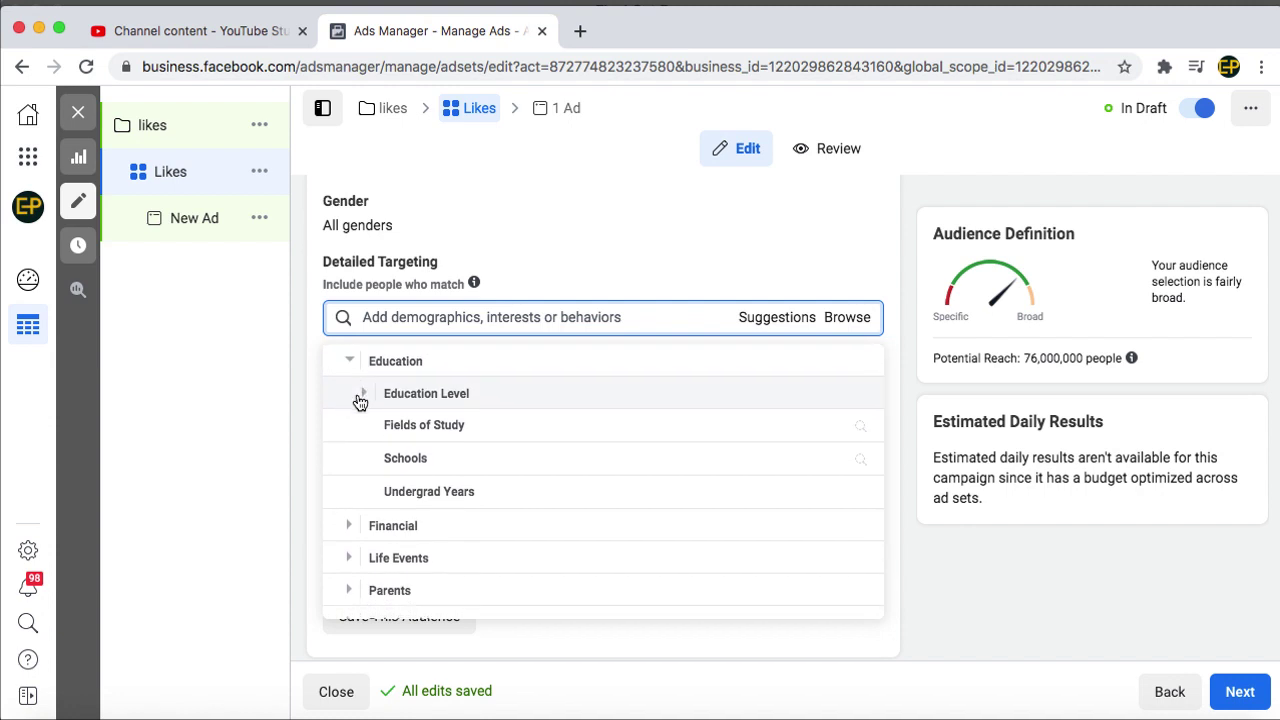
scroll(350, 399, up, 1)
click(340, 364)
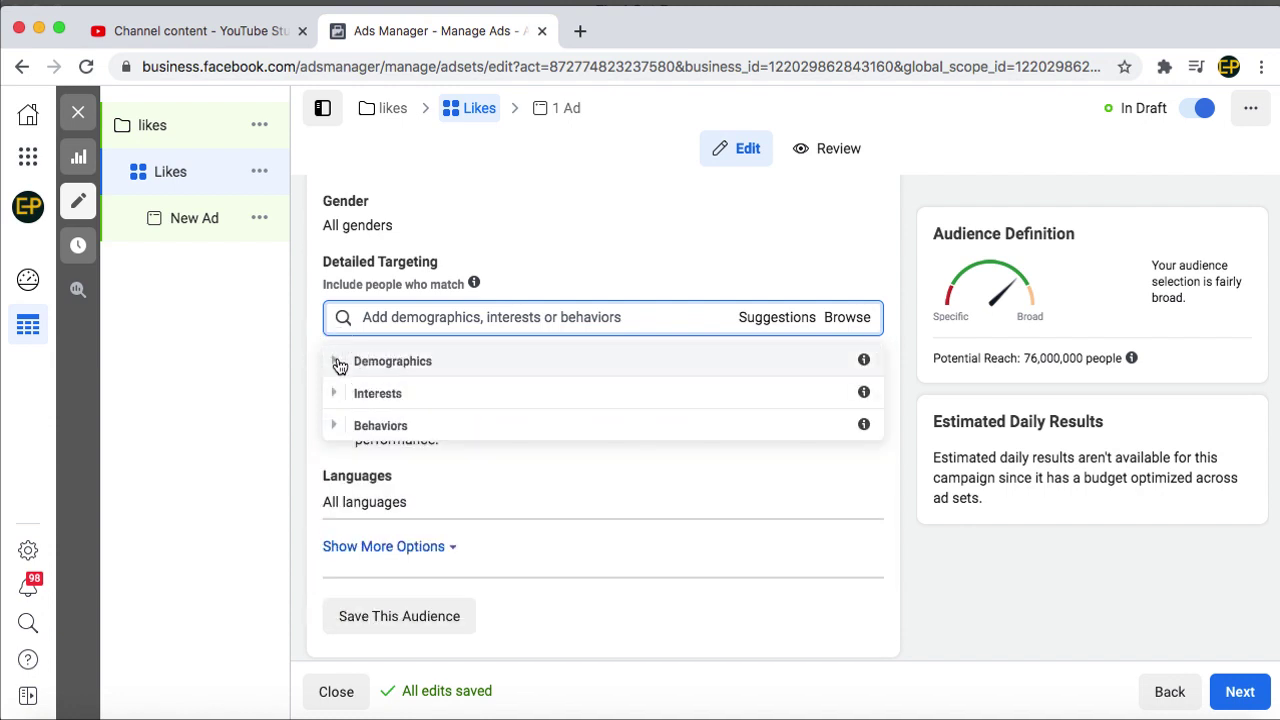
Include all Technology interests in the detailed targeting and review the added interests
click(338, 393)
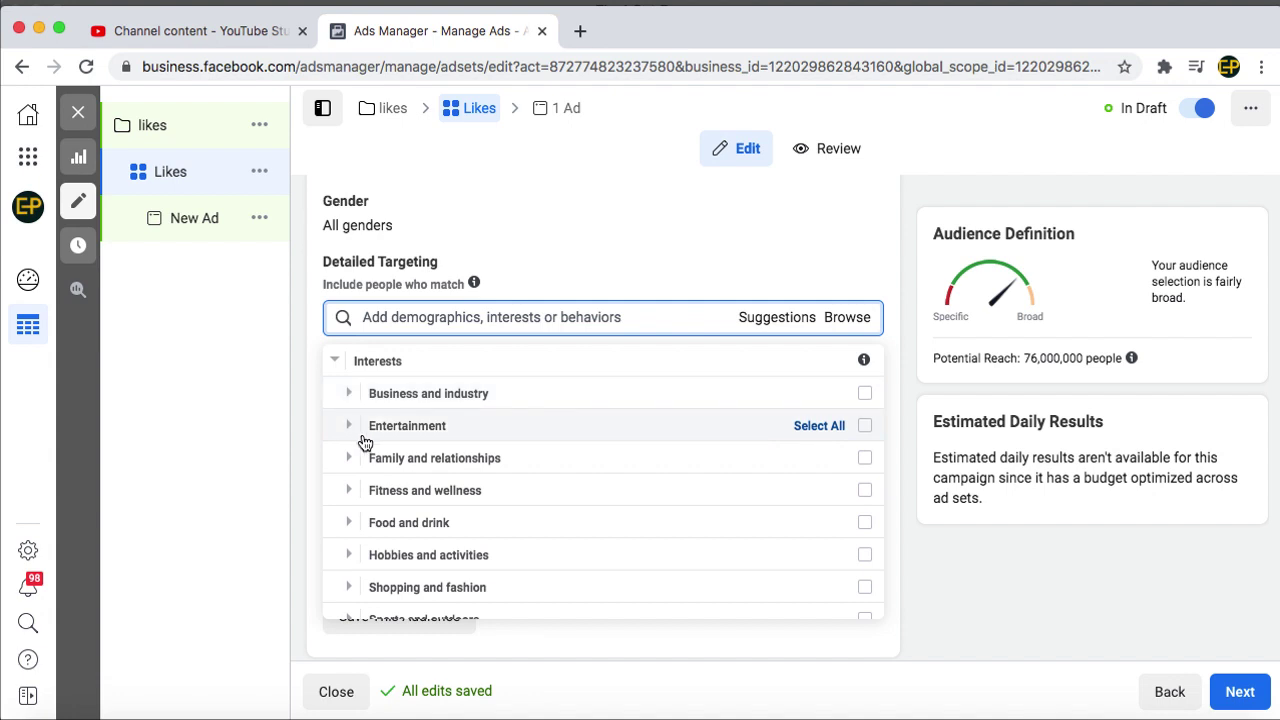
scroll(714, 480, down, 2)
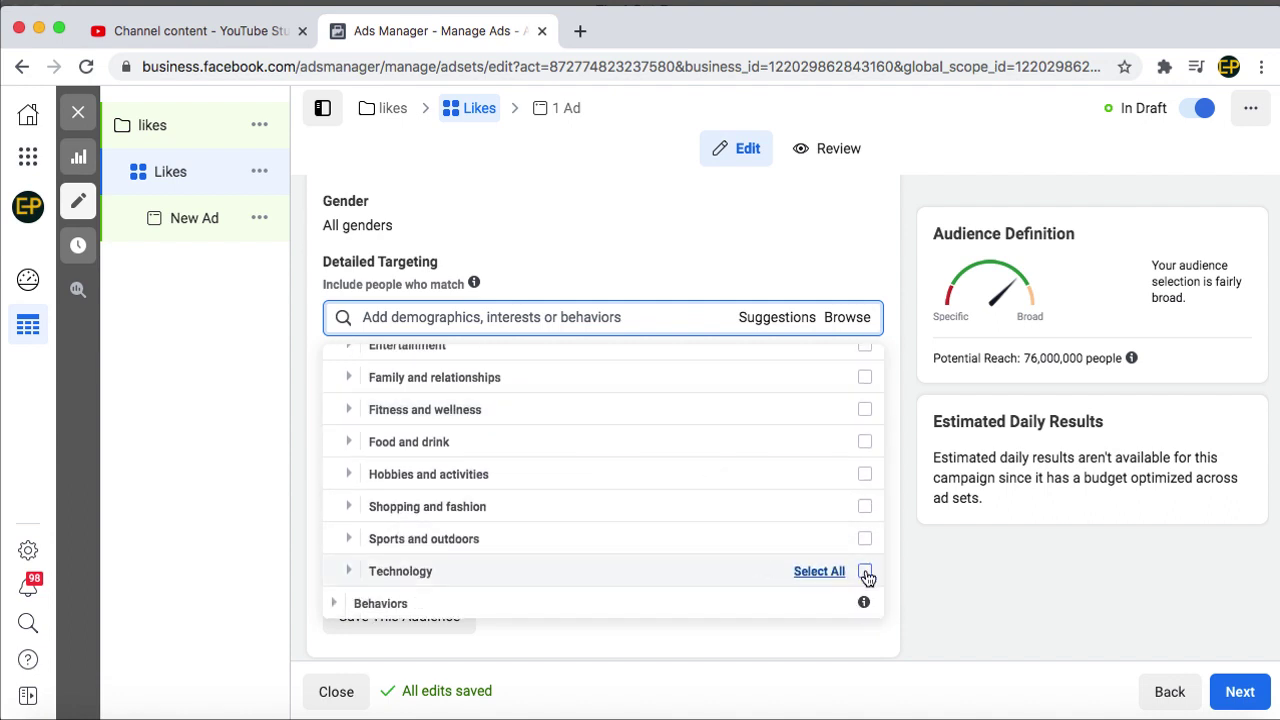
scroll(668, 584, down, 1)
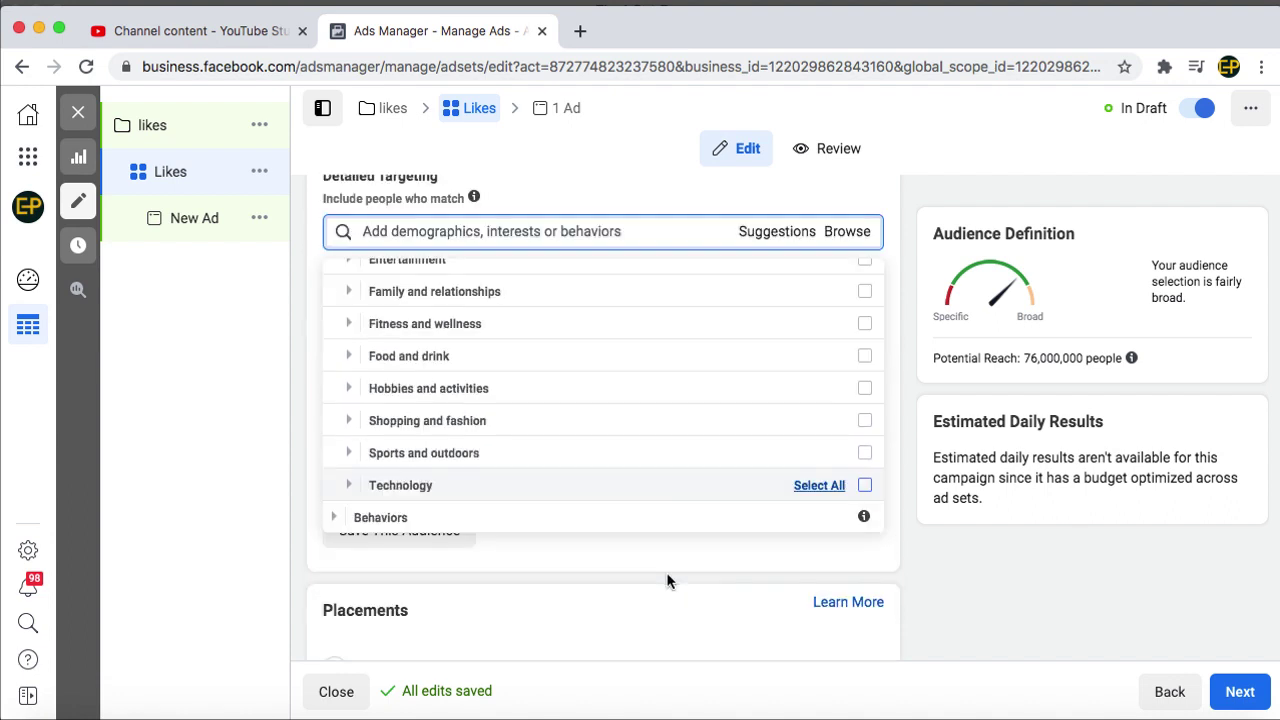
click(819, 486)
scroll(681, 557, down, 1)
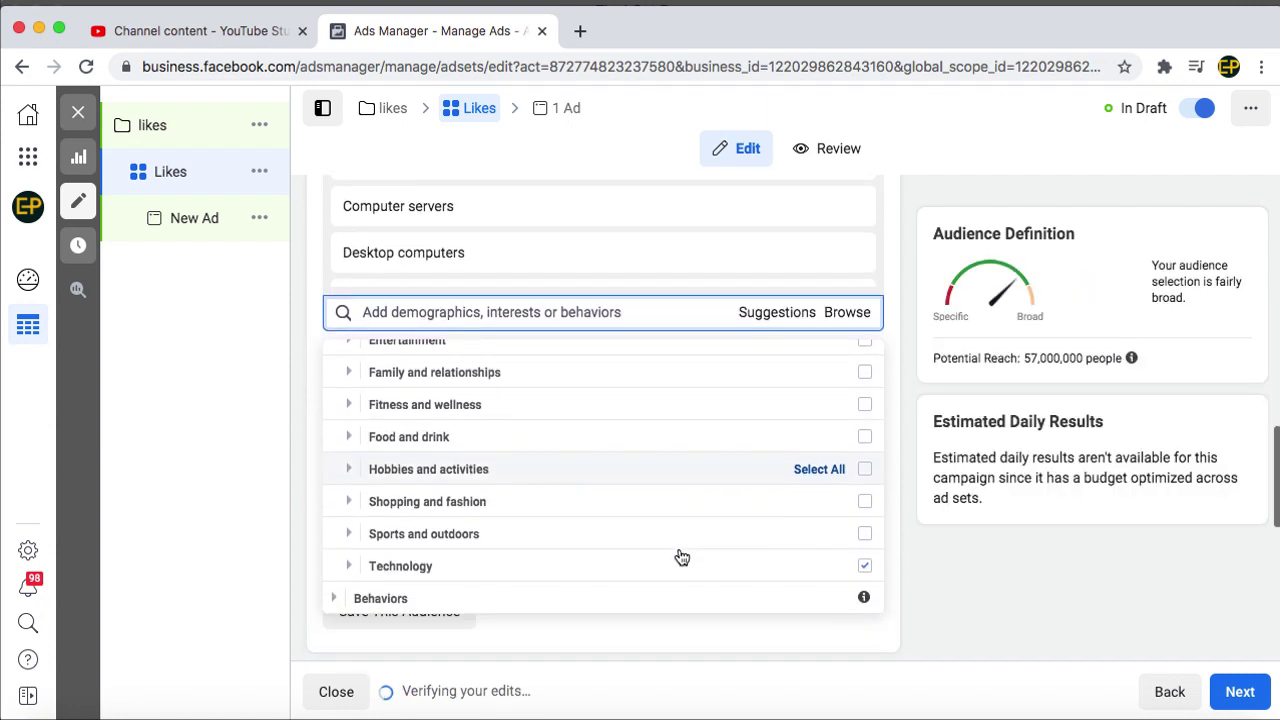
scroll(681, 554, up, 3)
mouse_move(581, 318)
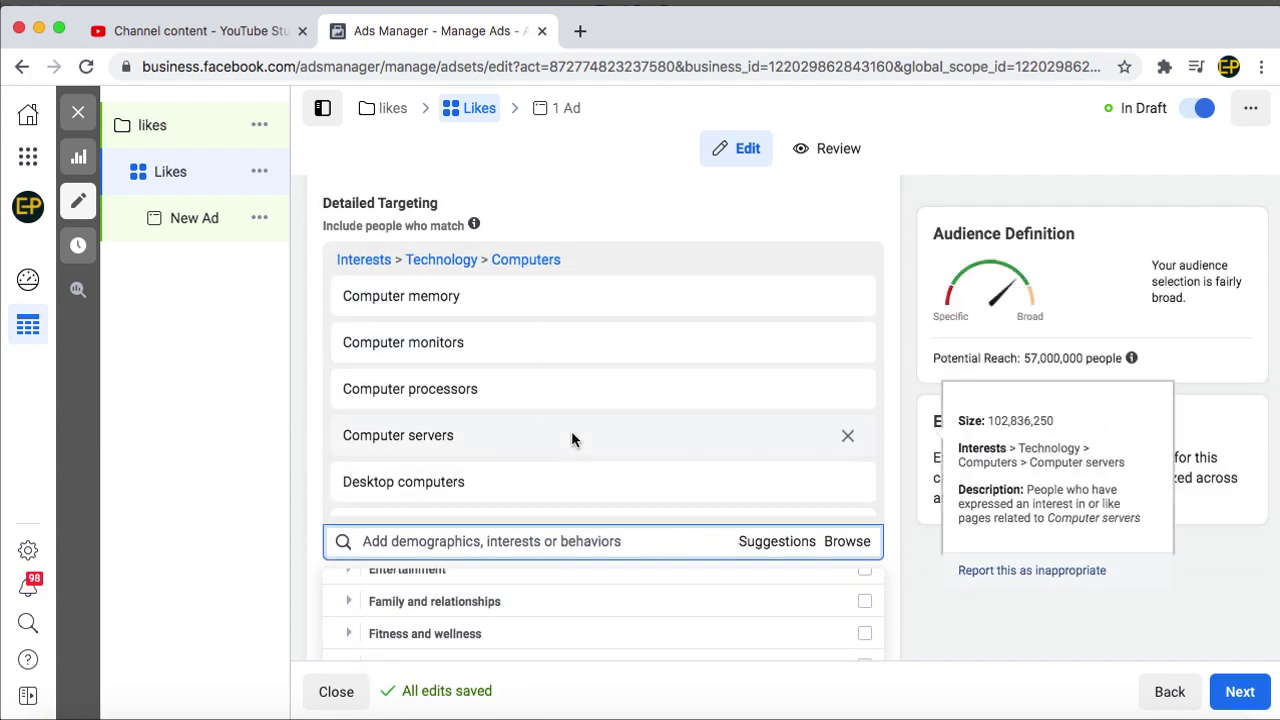
scroll(571, 436, down, 1)
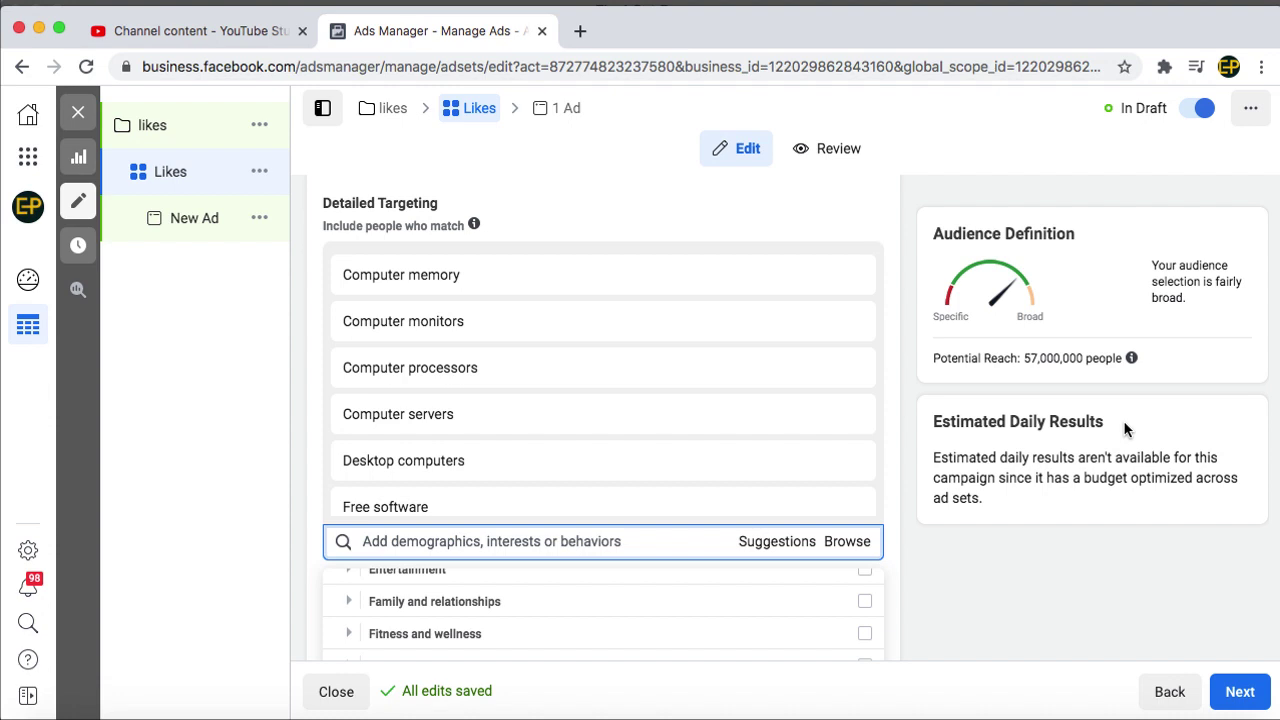
scroll(831, 418, down, 8)
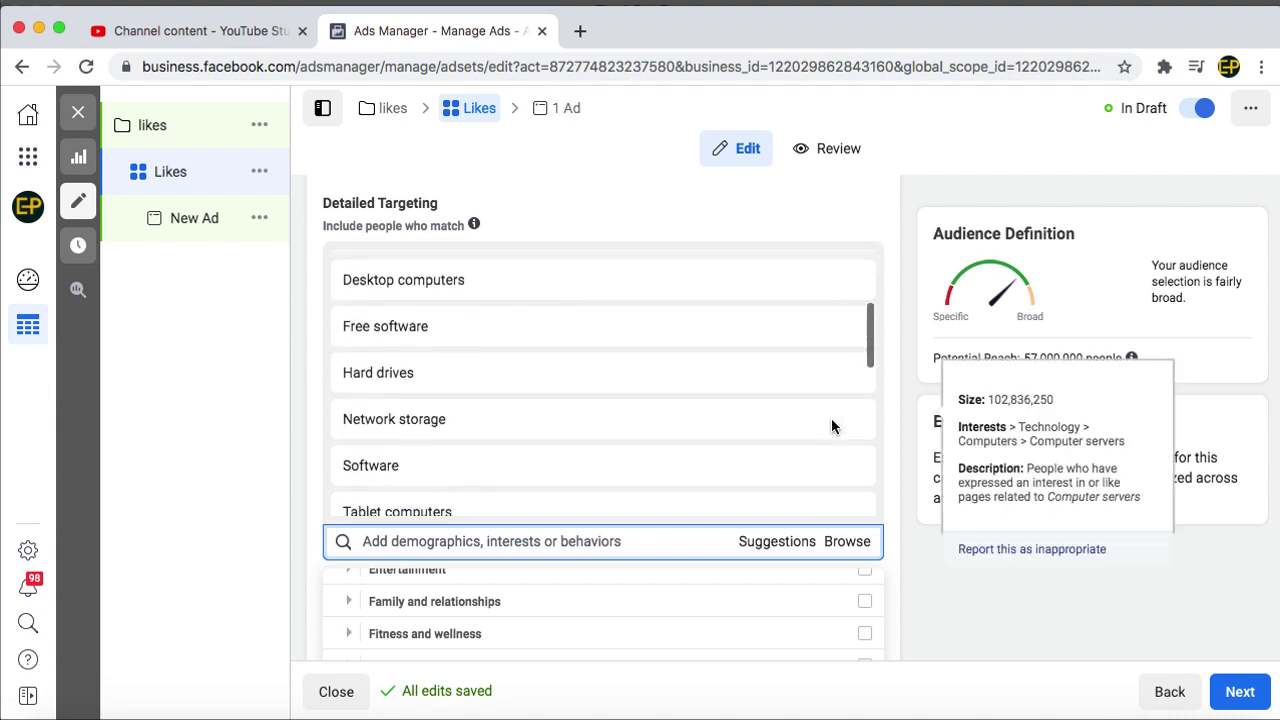
scroll(831, 423, down, 3)
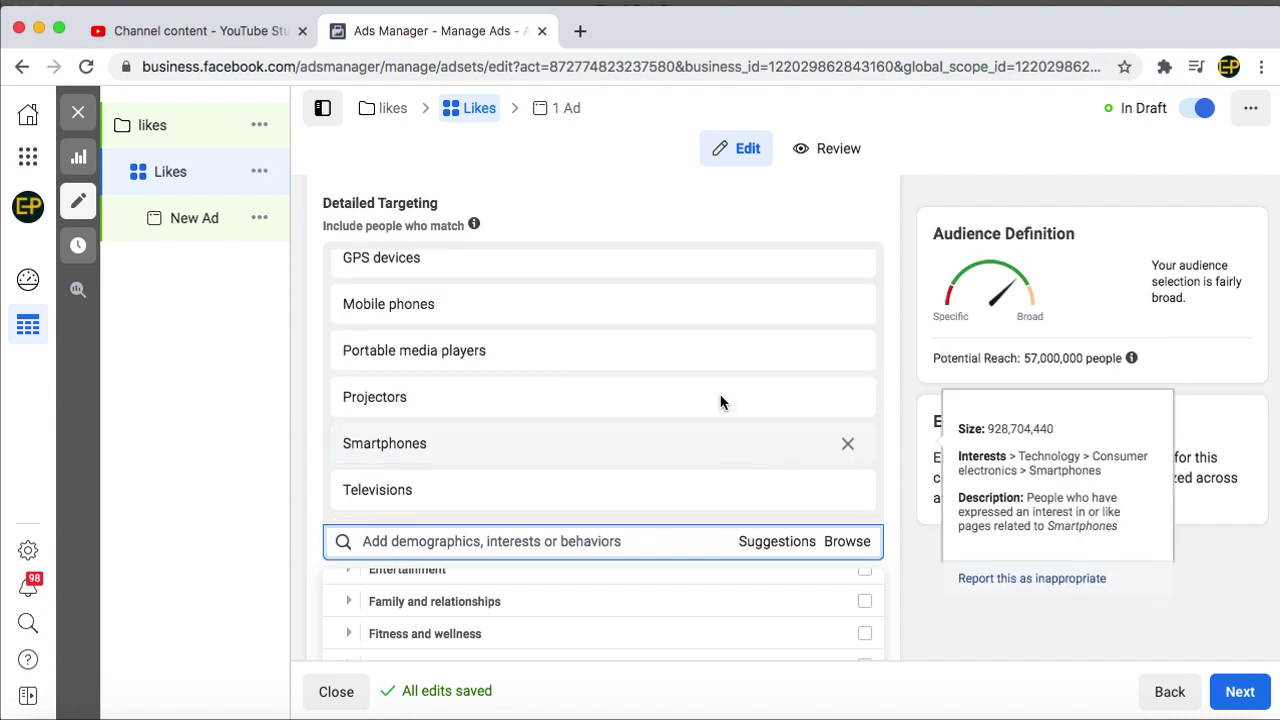
Include all Hobbies and activities interests in the detailed targeting and look through the extended selection
scroll(726, 443, down, 5)
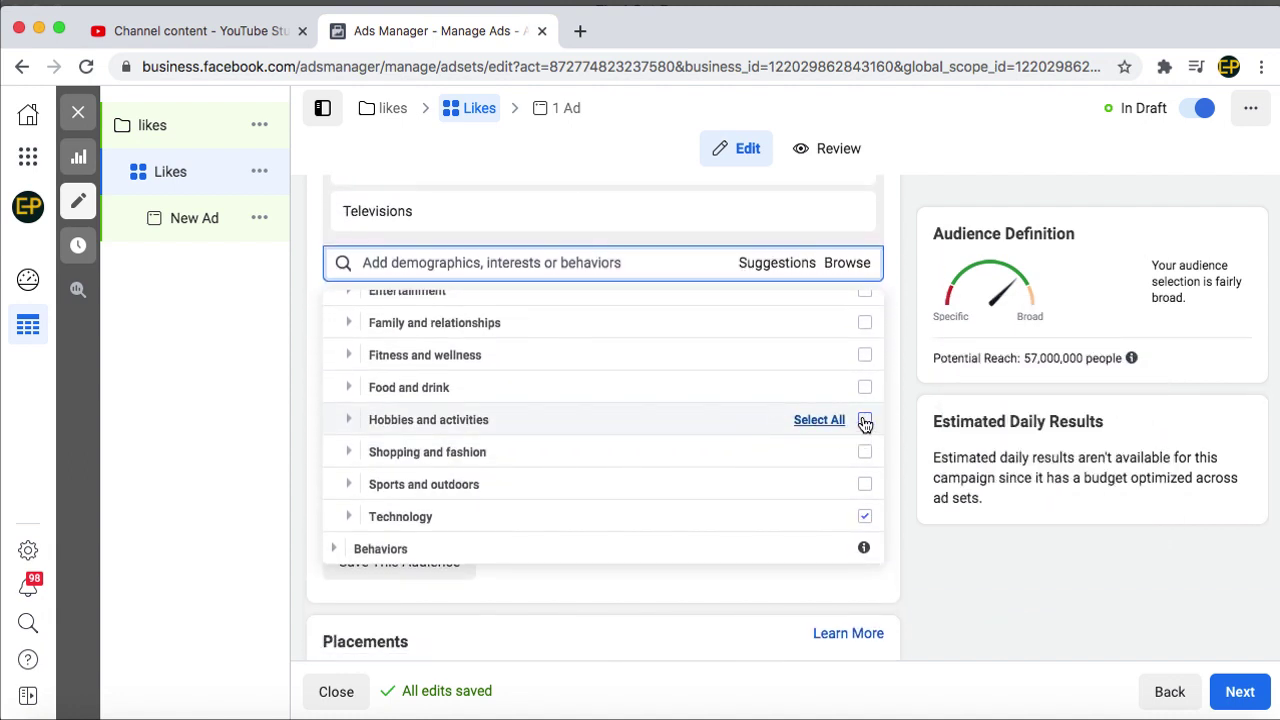
click(865, 420)
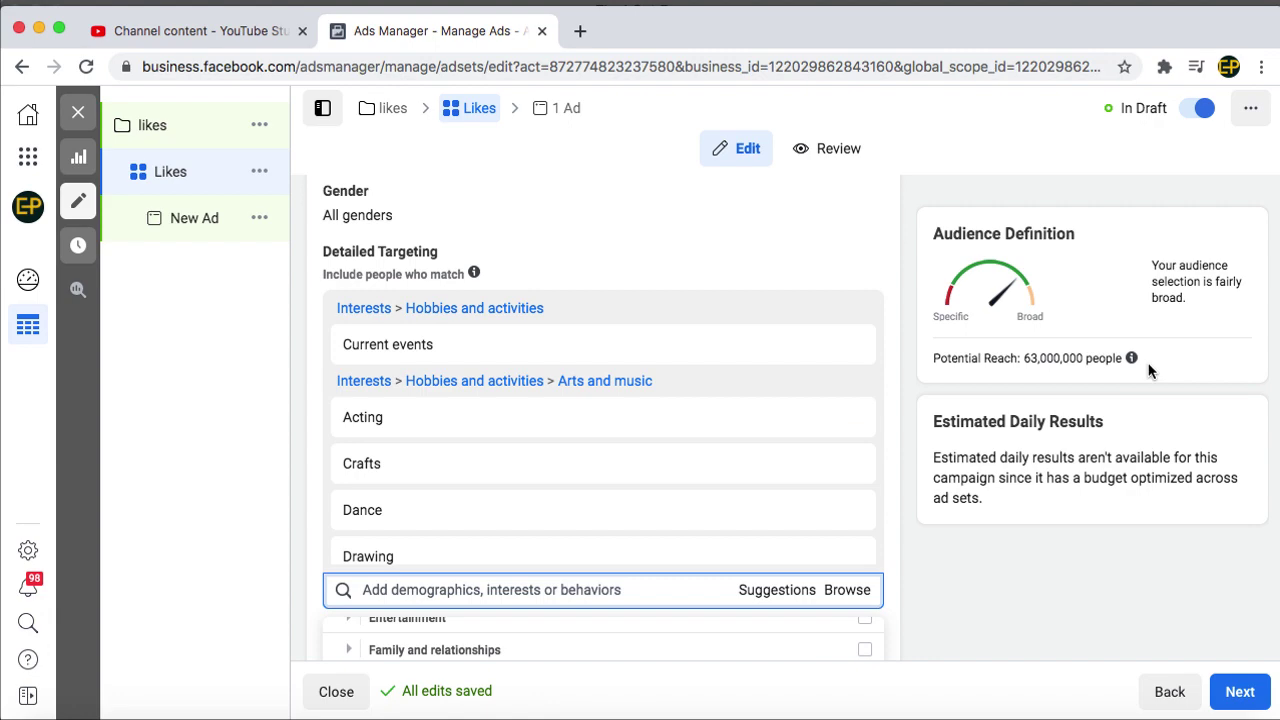
scroll(838, 456, down, 15)
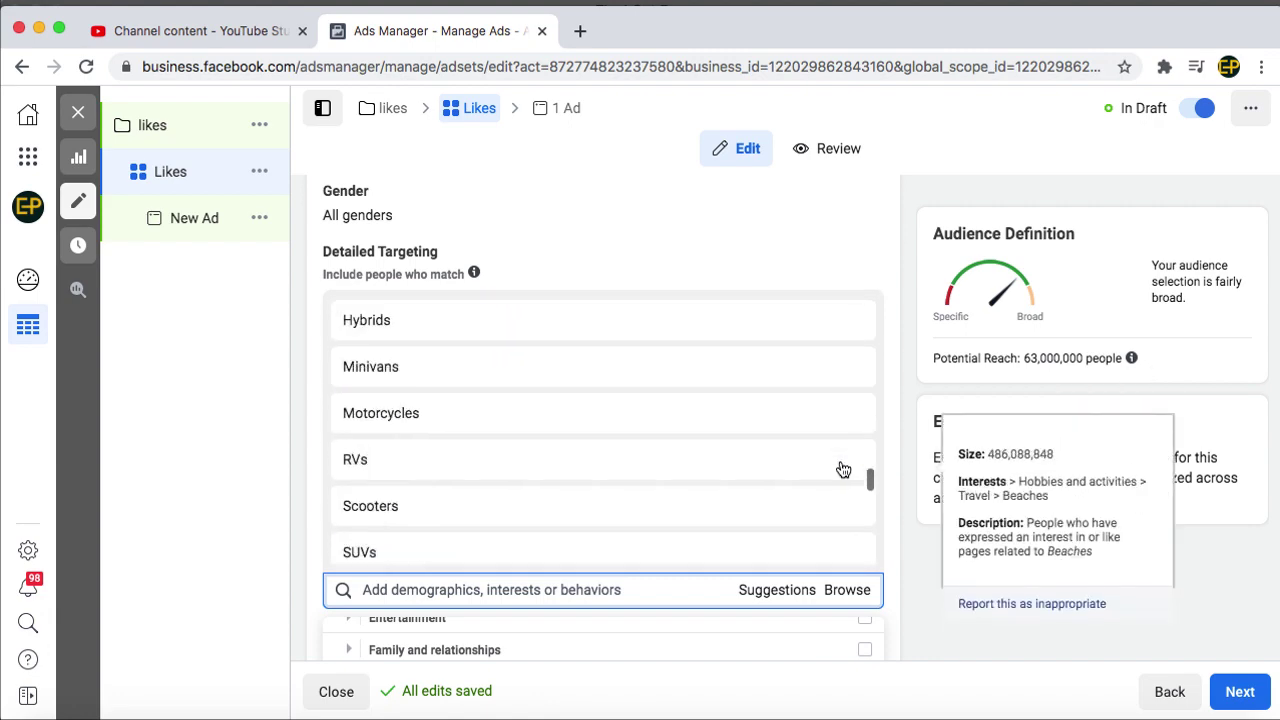
Look over the included interests, the placement options and the other audience settings of the ad set
scroll(843, 469, down, 20)
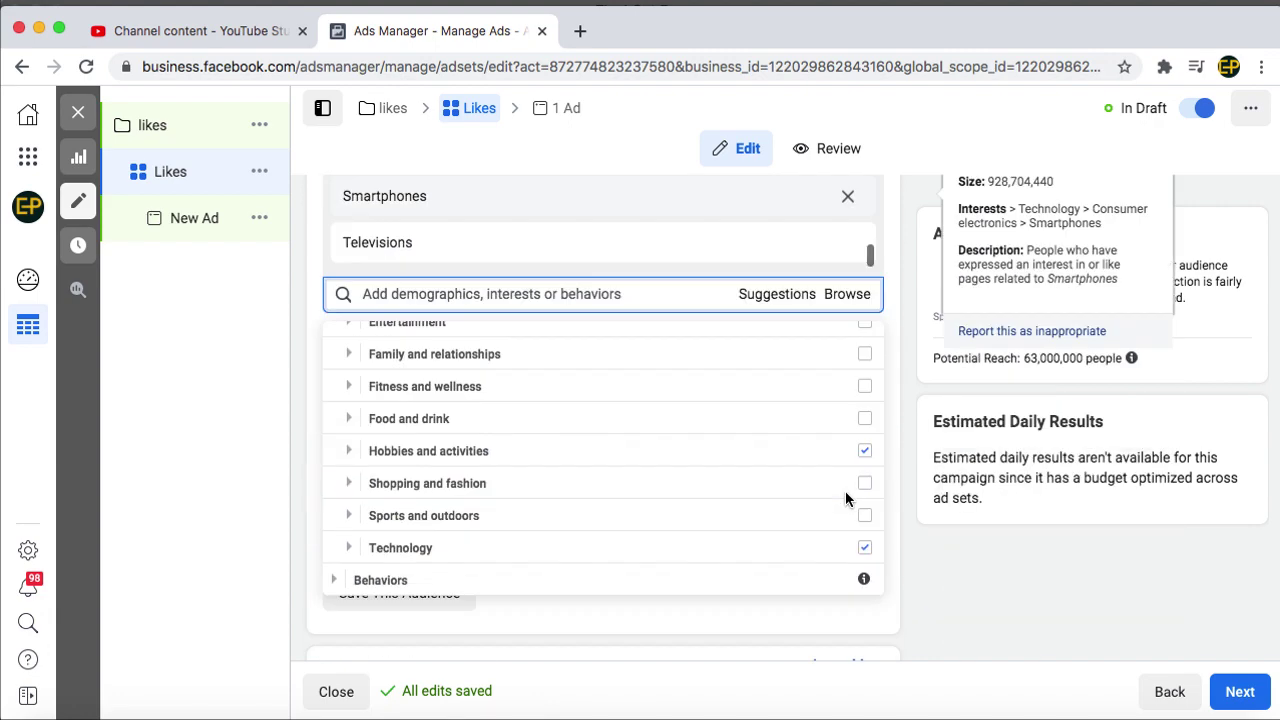
scroll(846, 495, down, 5)
scroll(848, 506, up, 1)
scroll(846, 354, down, 1)
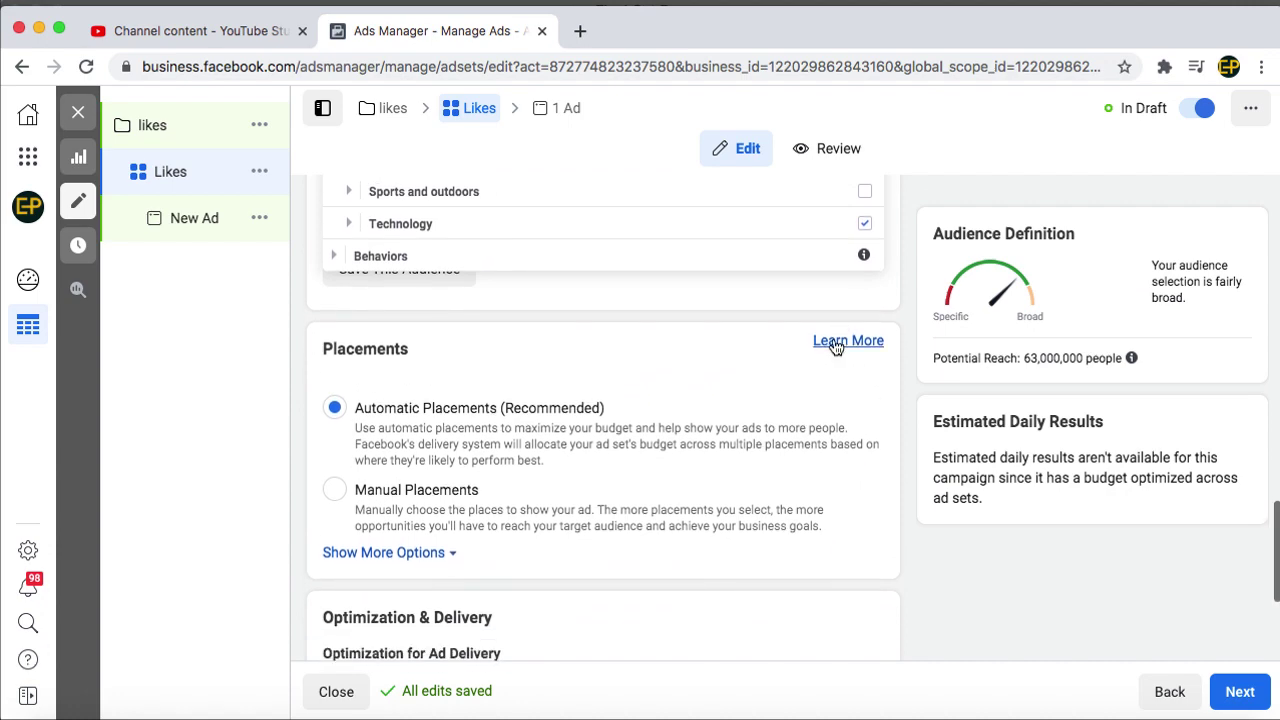
scroll(835, 345, up, 15)
scroll(821, 377, down, 4)
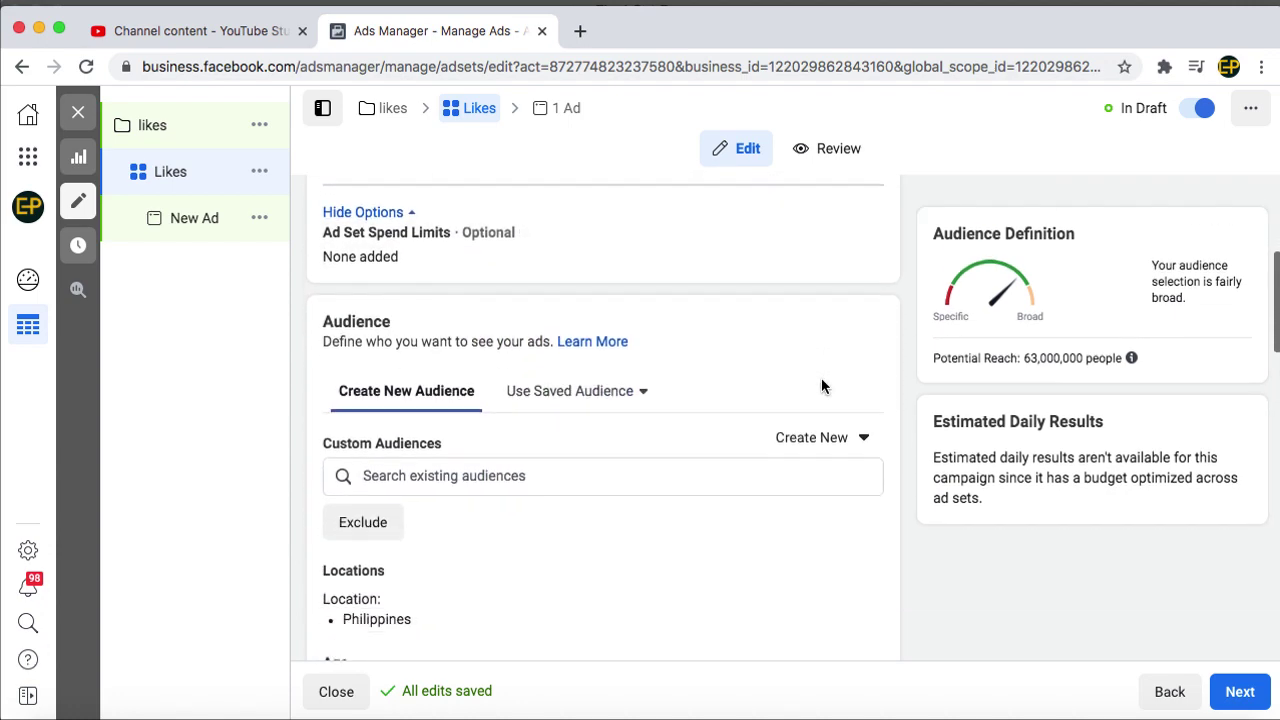
scroll(827, 450, down, 5)
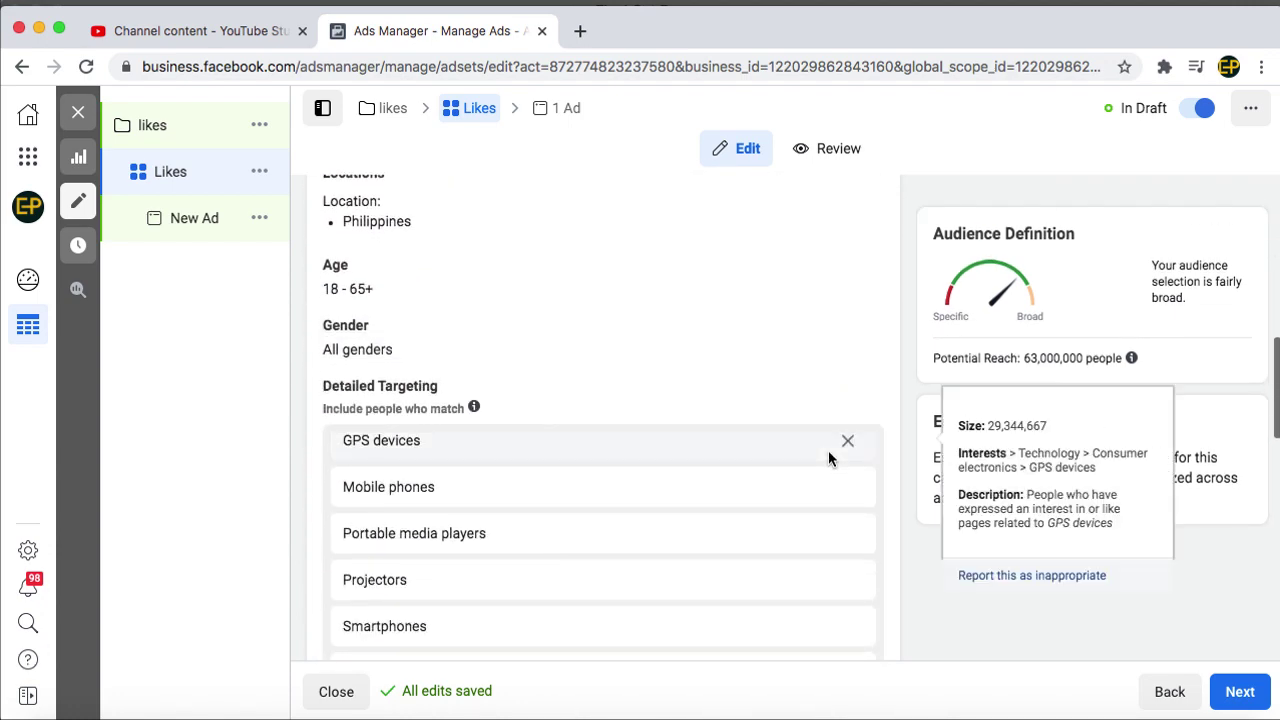
scroll(844, 447, down, 3)
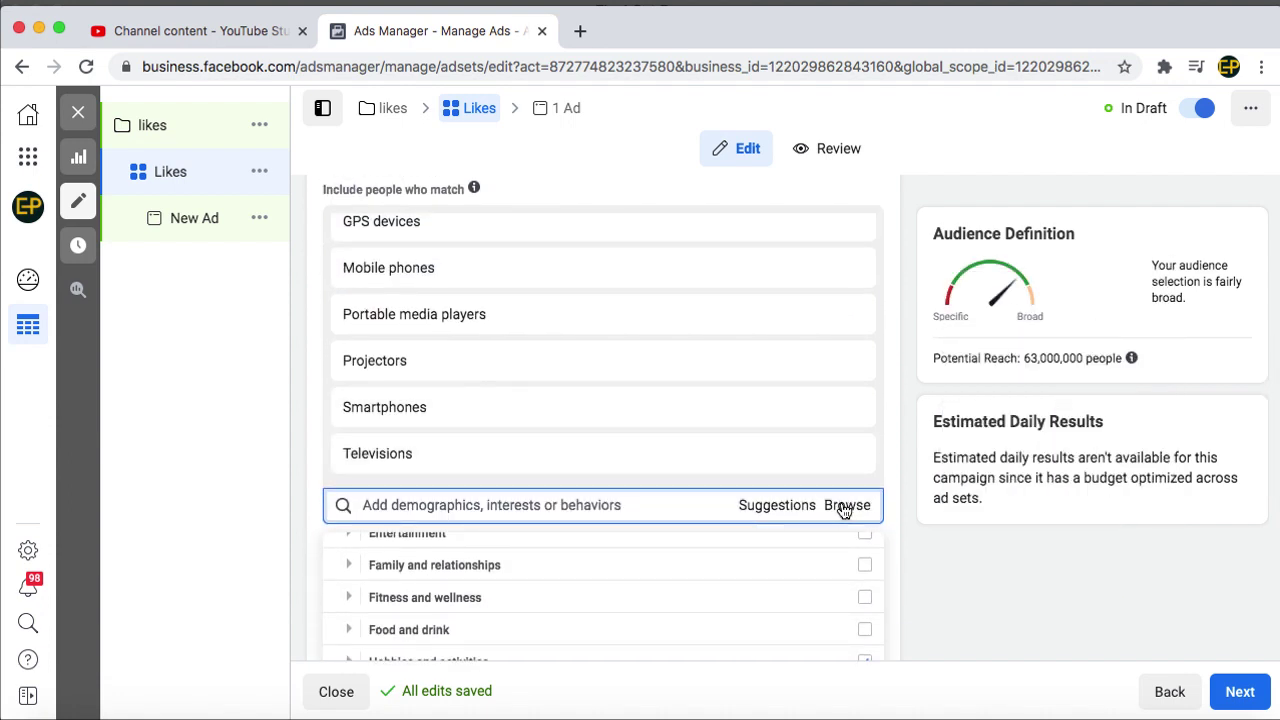
Close the interest category list and enable Detailed Targeting Expansion to reach people beyond the detailed targeting selections
click(845, 507)
scroll(800, 530, down, 2)
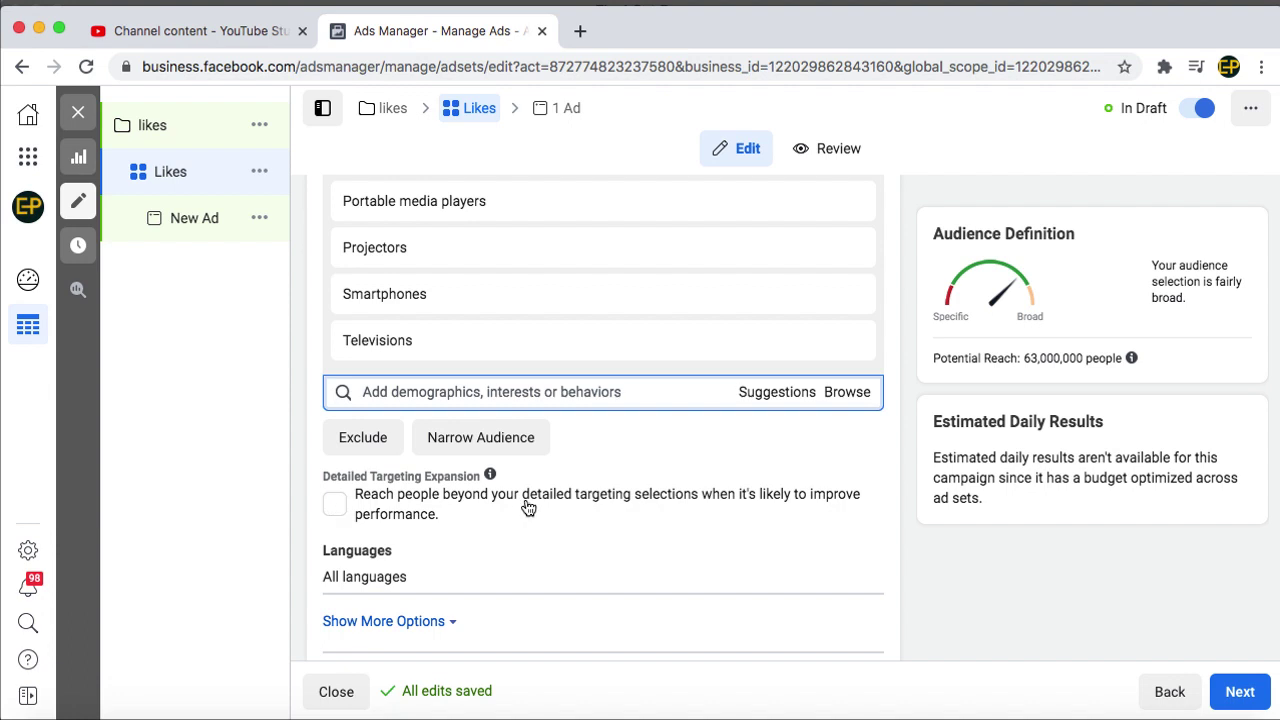
scroll(525, 497, up, 5)
scroll(525, 497, down, 5)
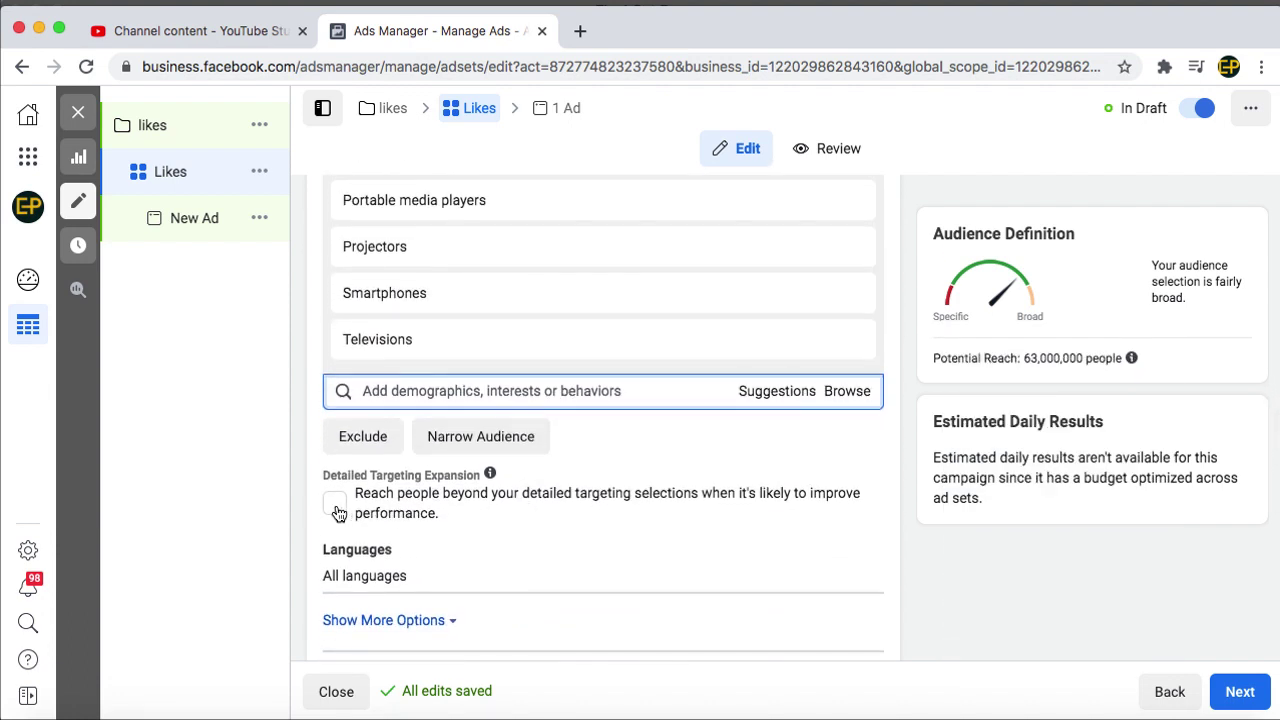
click(336, 507)
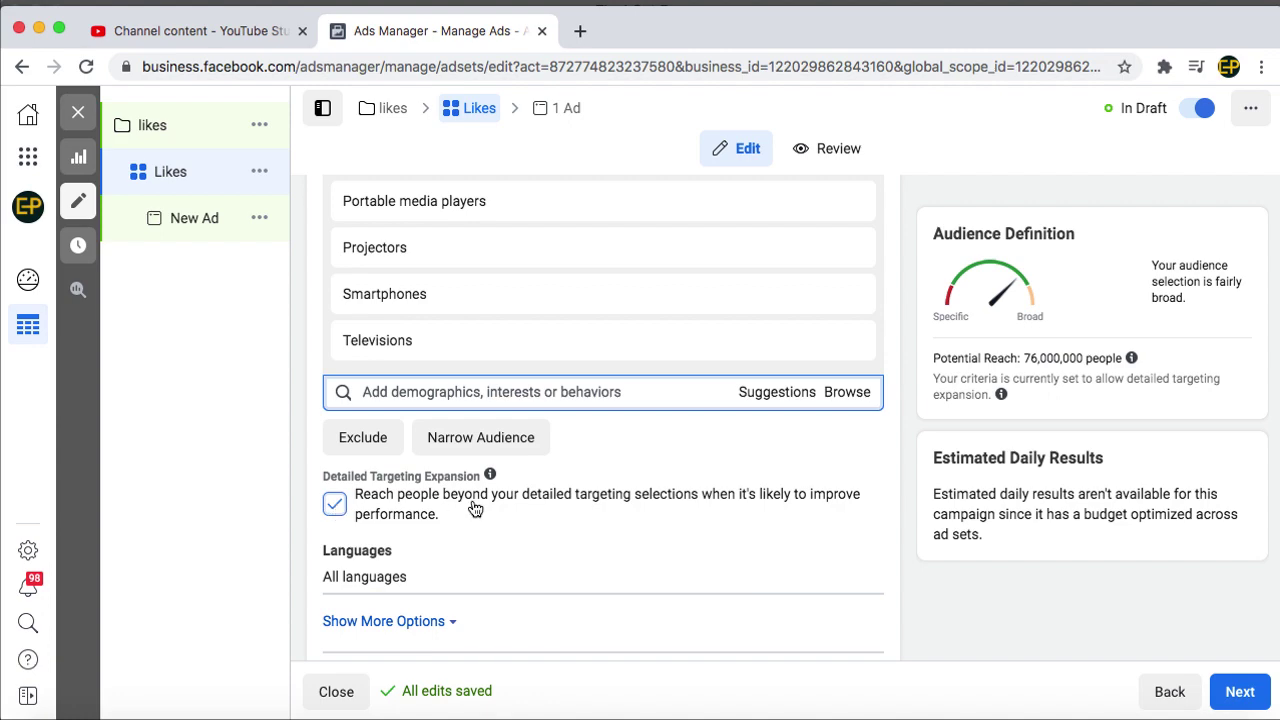
Open the audience's Locations settings for editing and view the location search with its map
scroll(492, 511, down, 8)
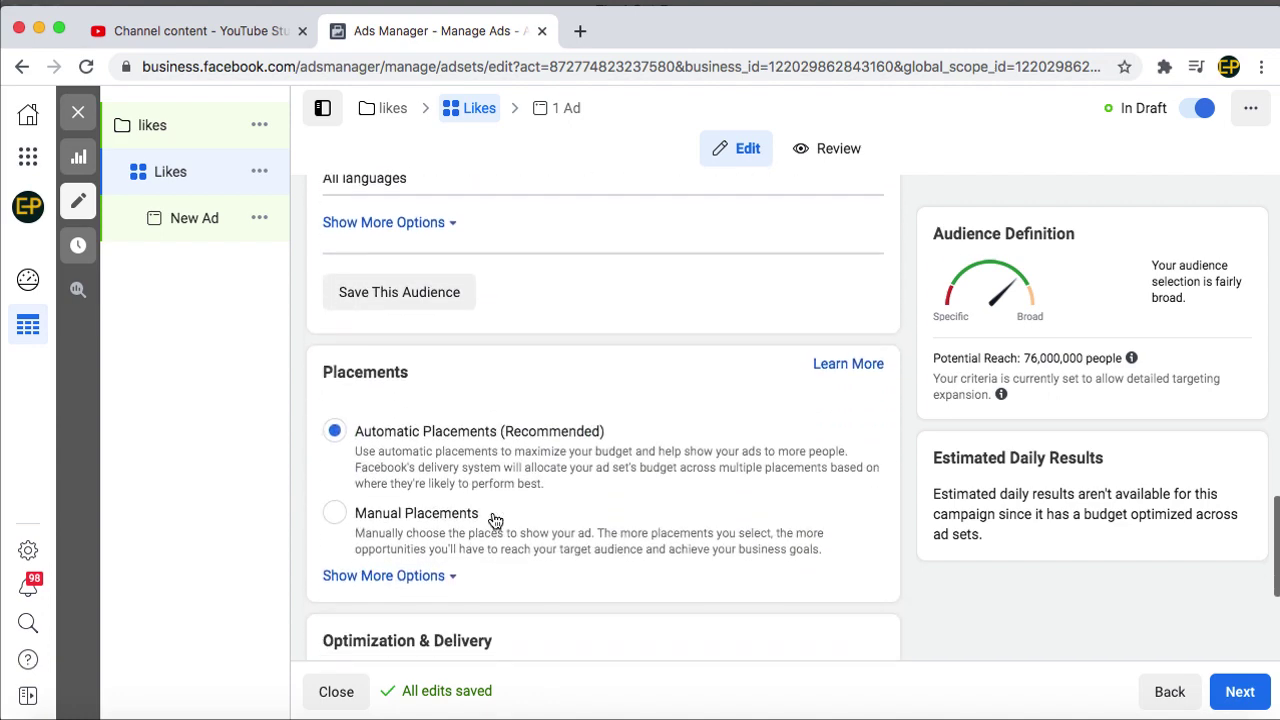
scroll(494, 520, down, 4)
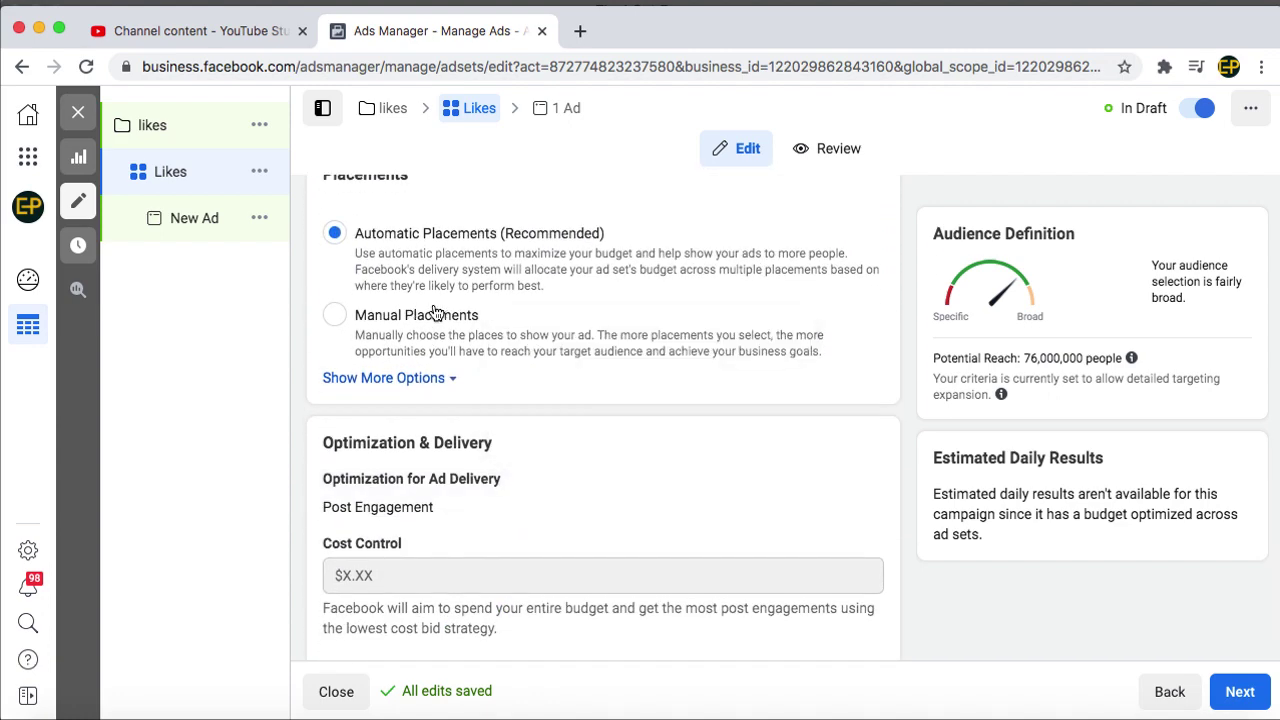
scroll(560, 358, up, 15)
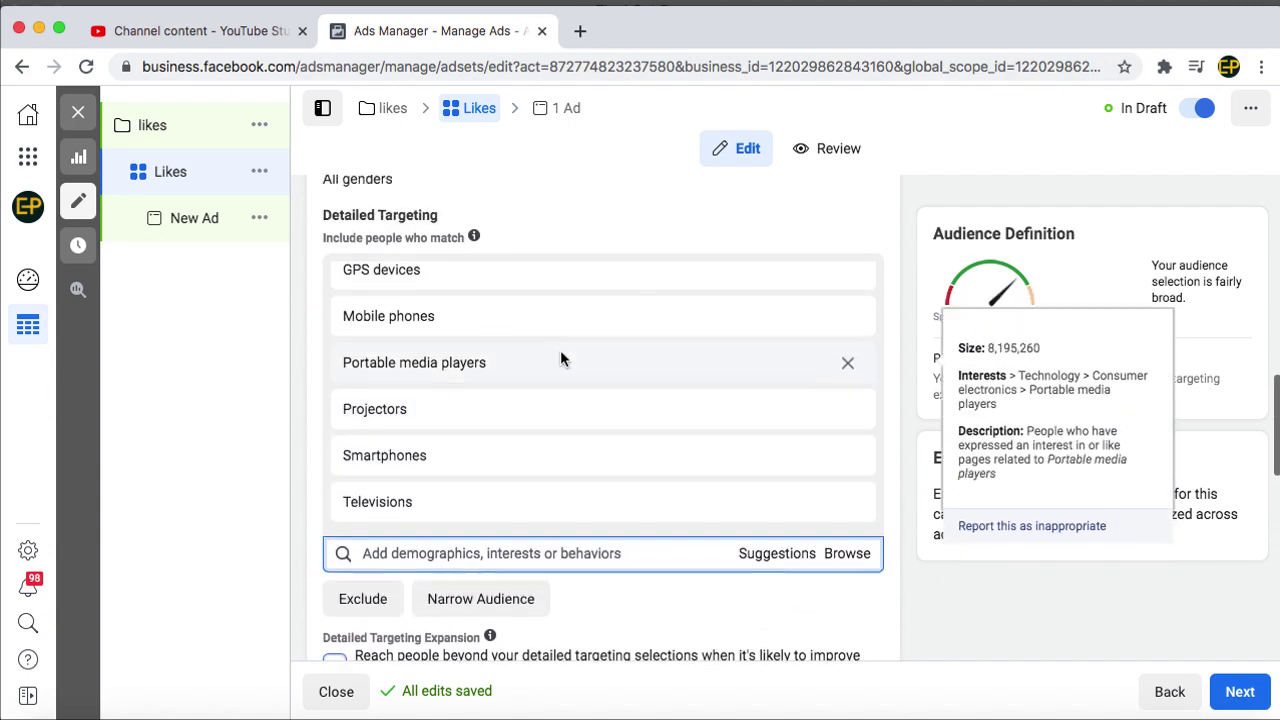
scroll(560, 358, up, 6)
scroll(890, 482, up, 6)
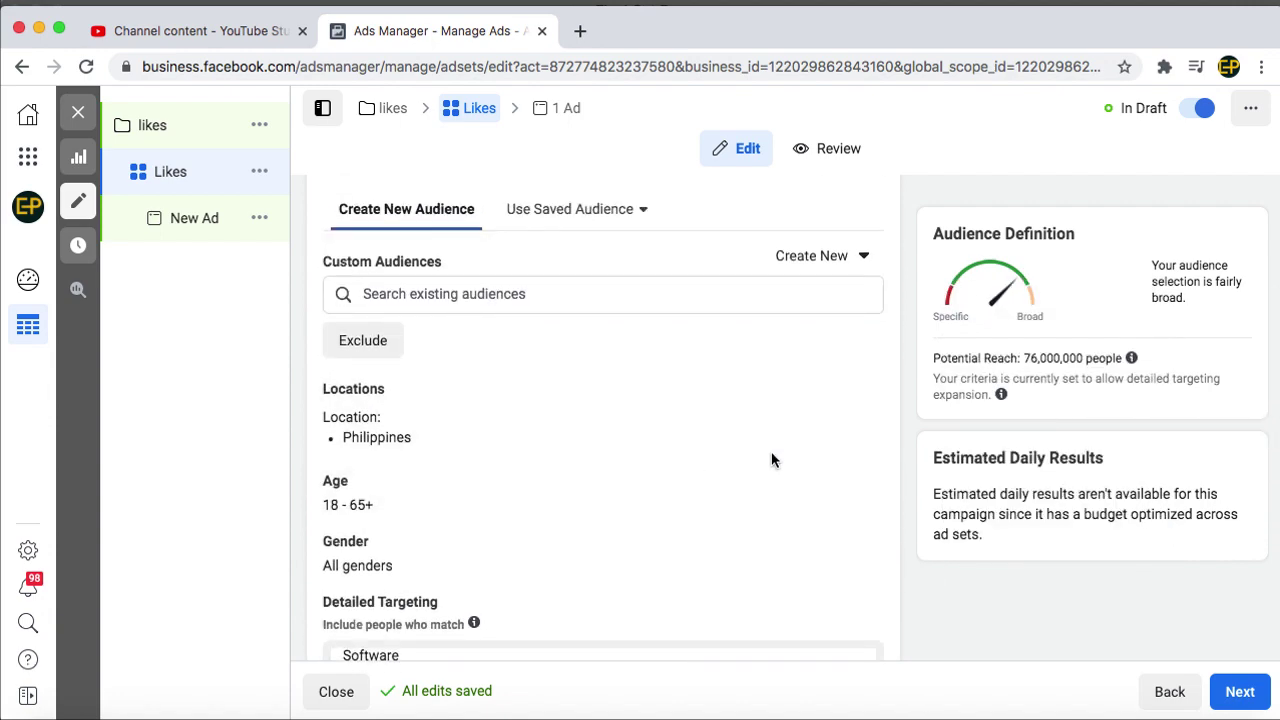
scroll(760, 452, up, 1)
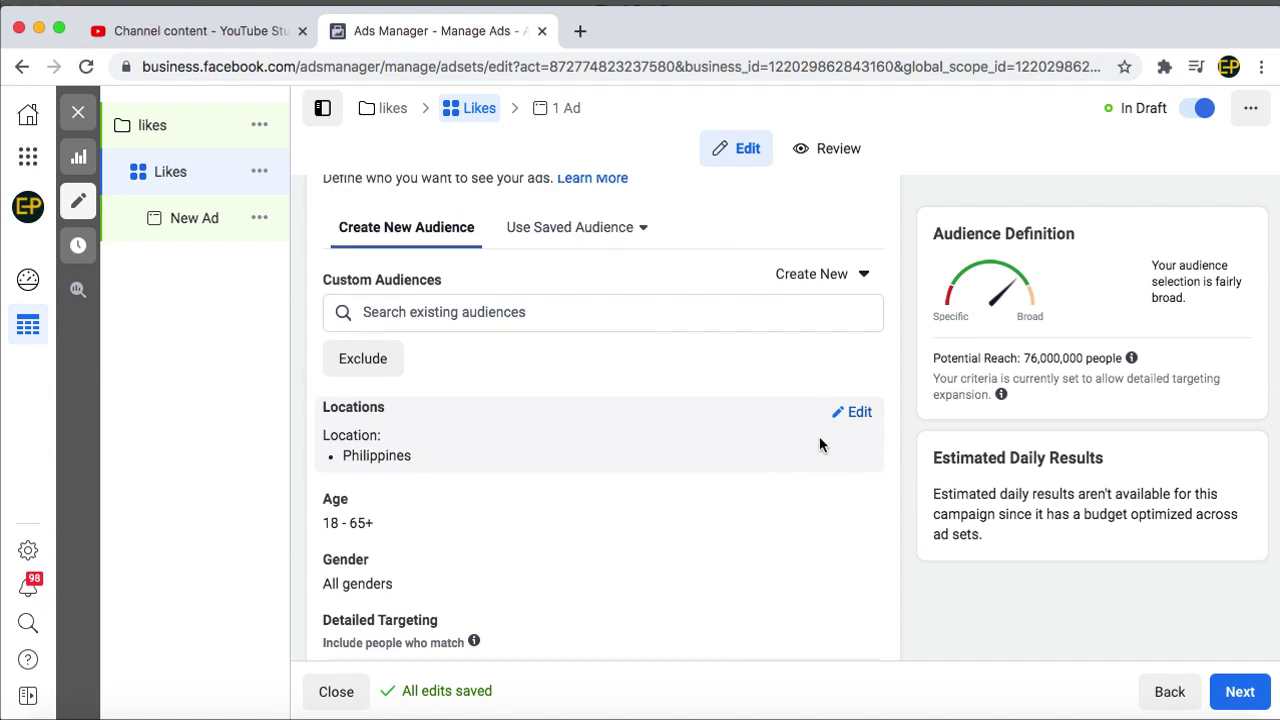
scroll(808, 446, up, 3)
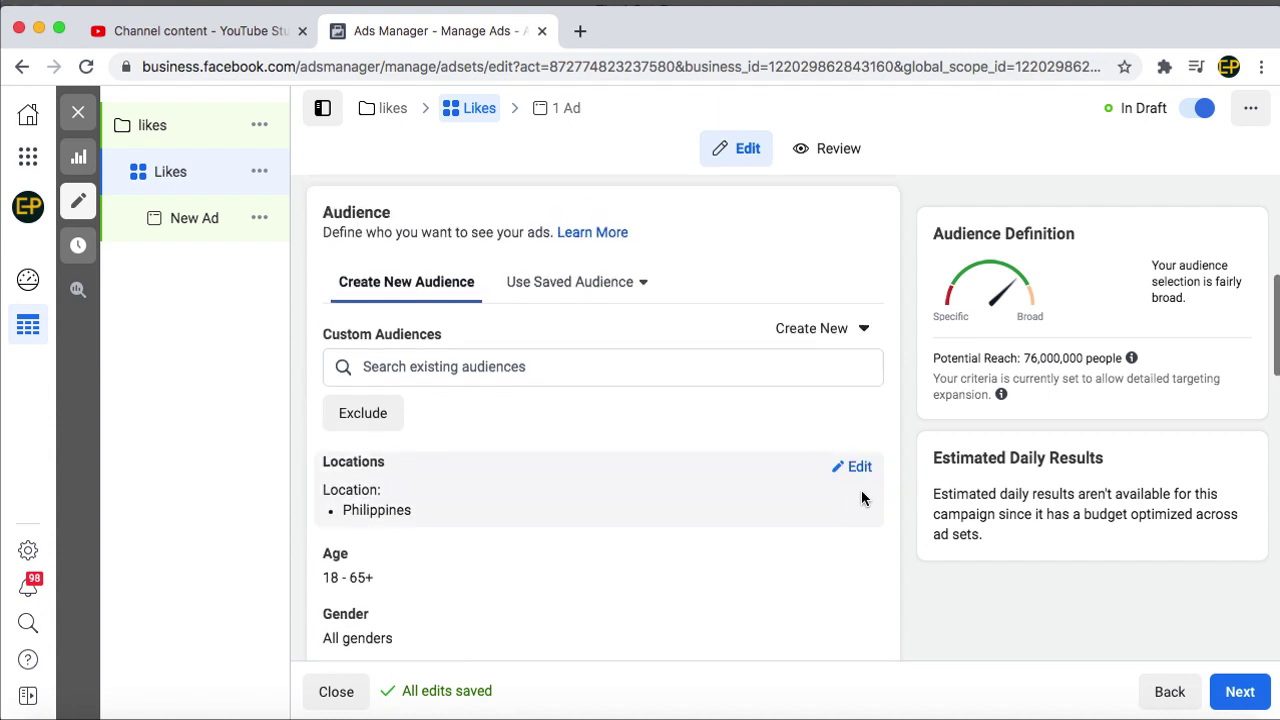
click(858, 469)
scroll(858, 472, down, 5)
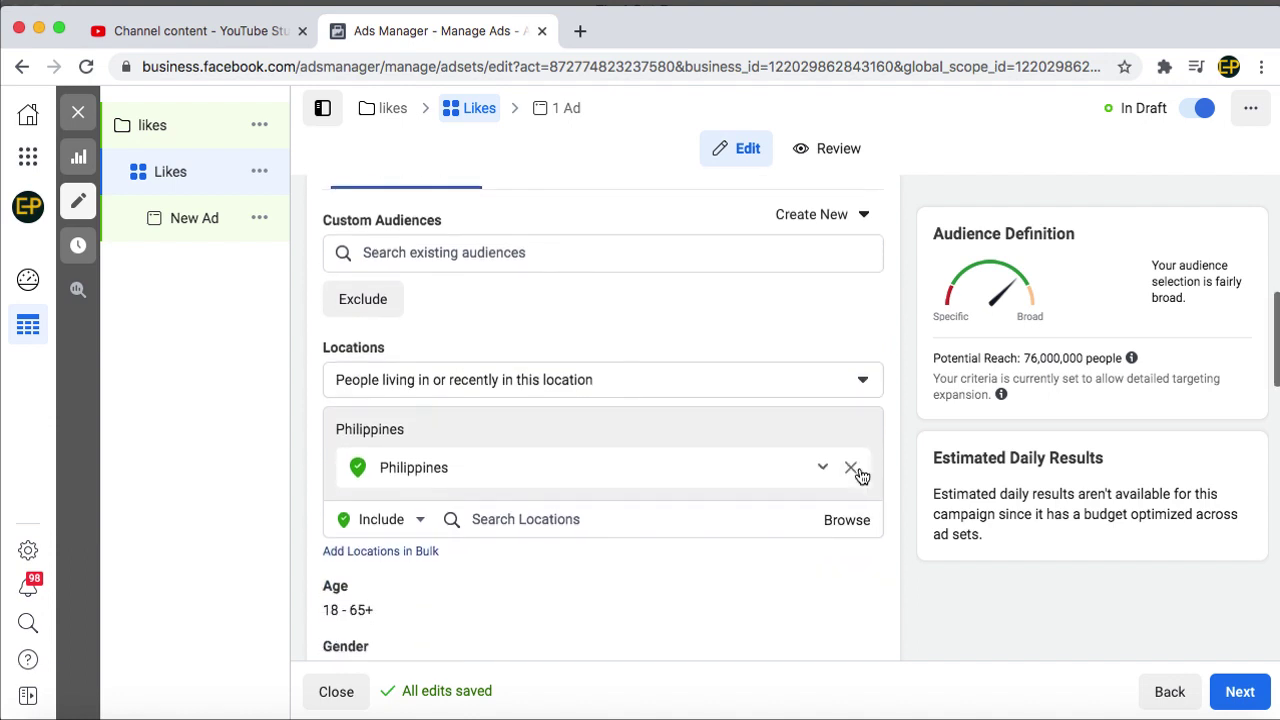
click(588, 520)
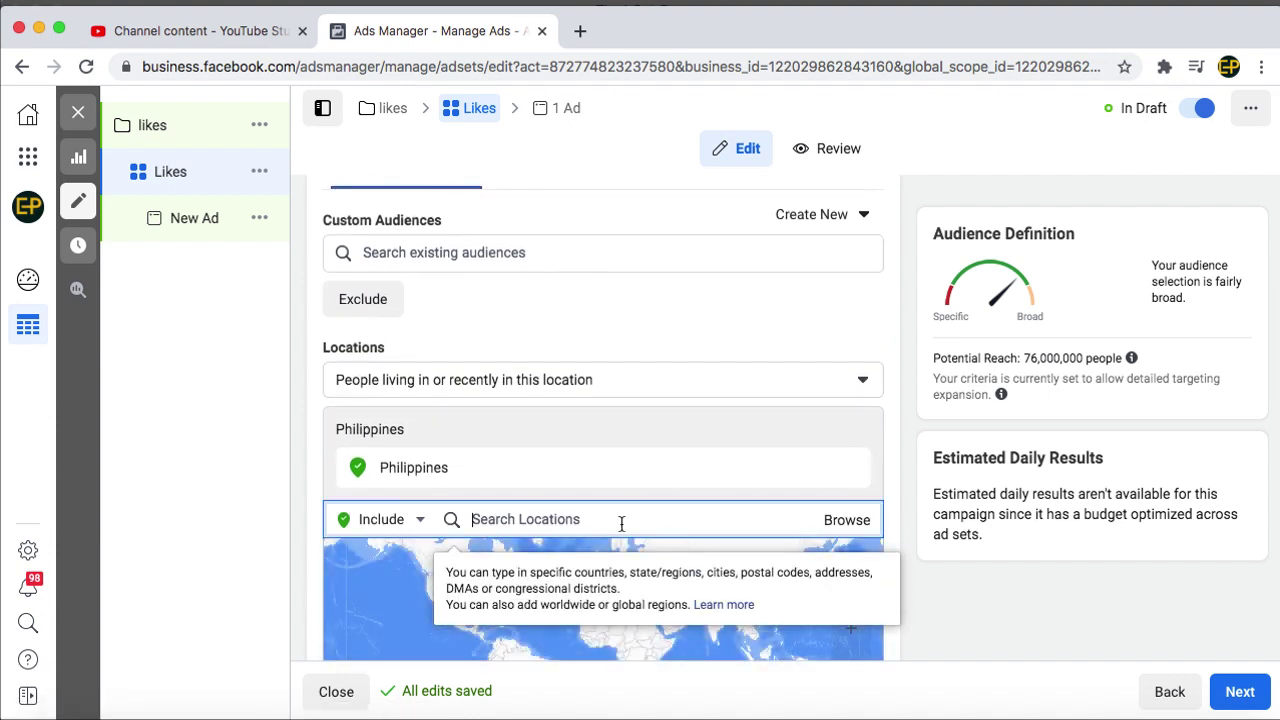
scroll(630, 525, down, 3)
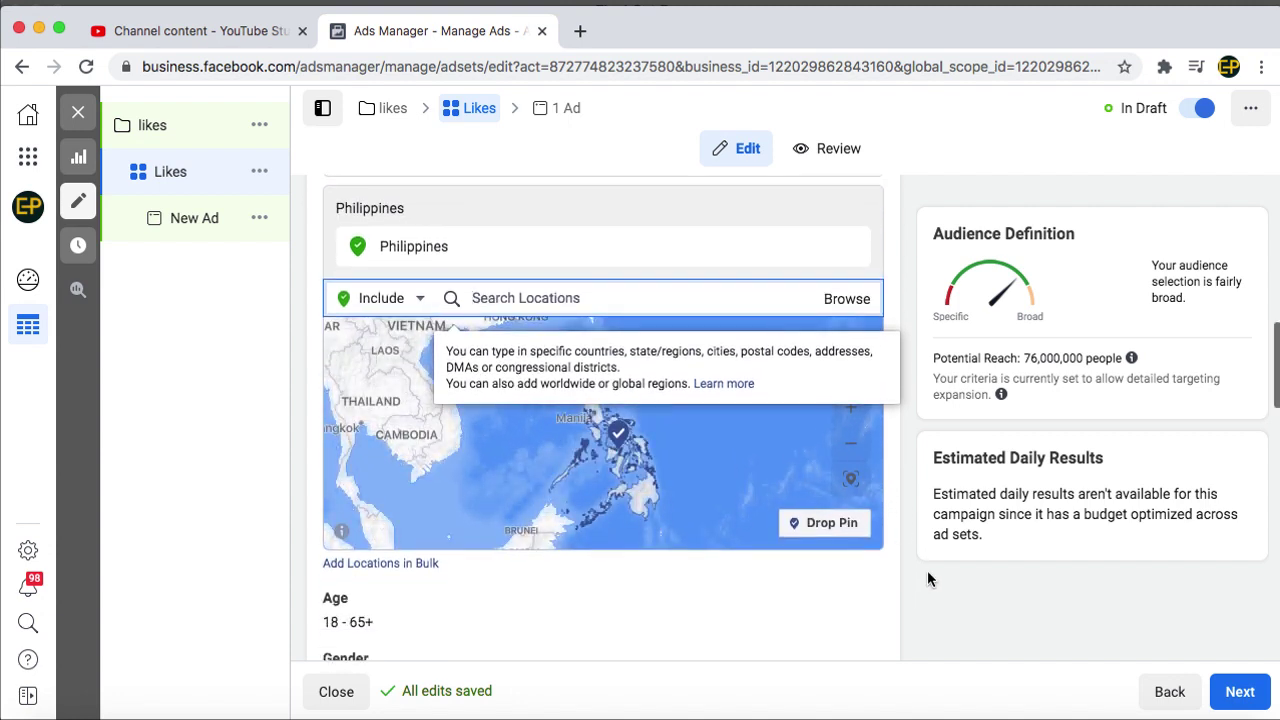
Expand the additional Optimization & Delivery options and examine the cost control and charging settings
scroll(927, 568, down, 5)
scroll(927, 564, down, 5)
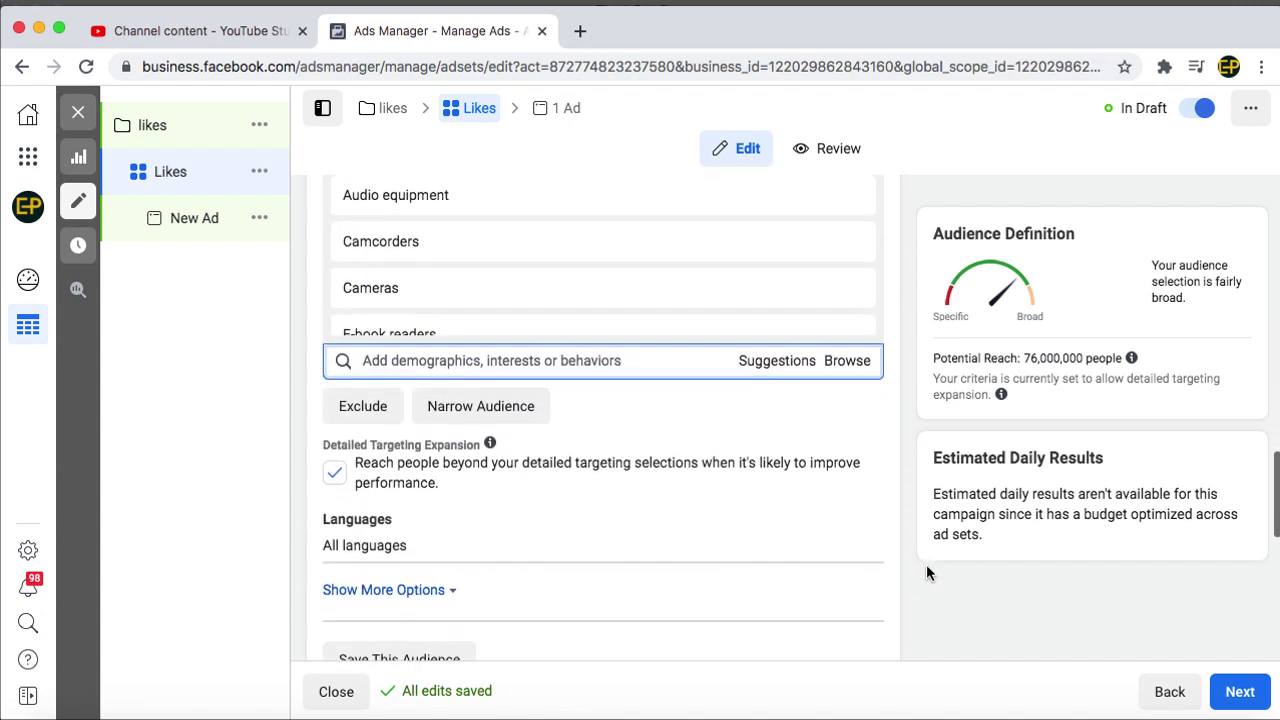
scroll(844, 563, down, 5)
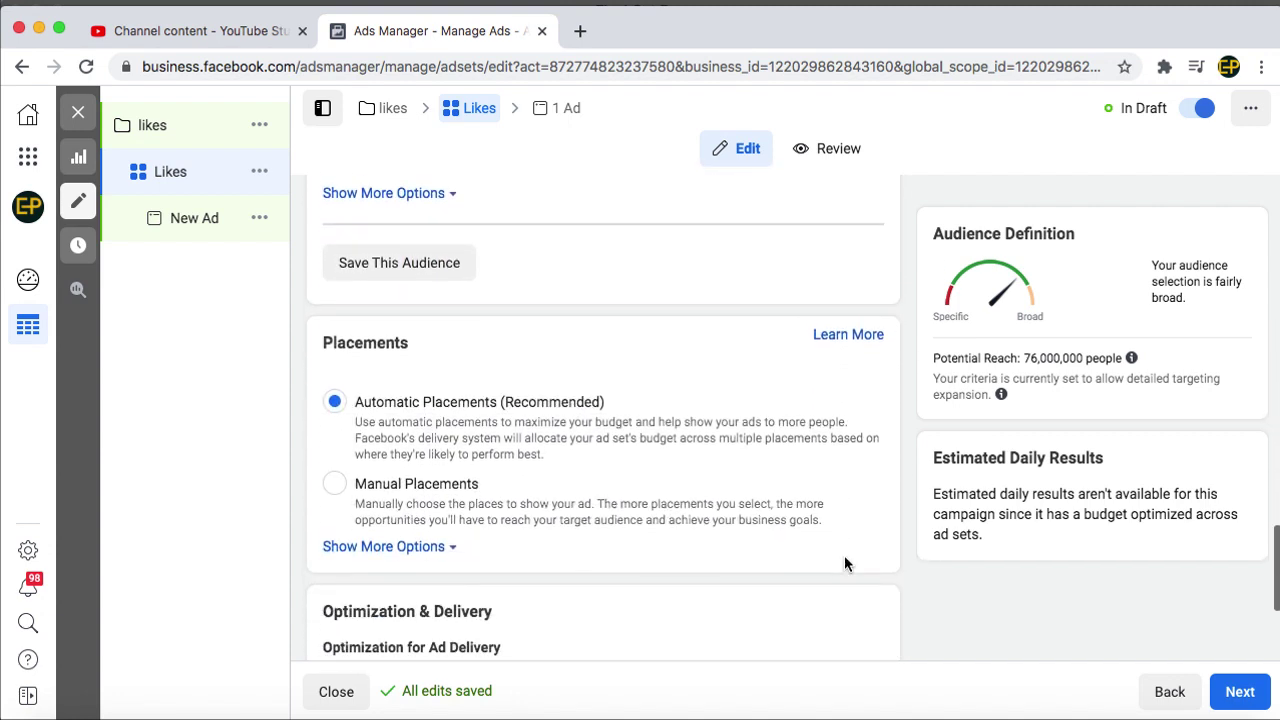
scroll(844, 563, down, 2)
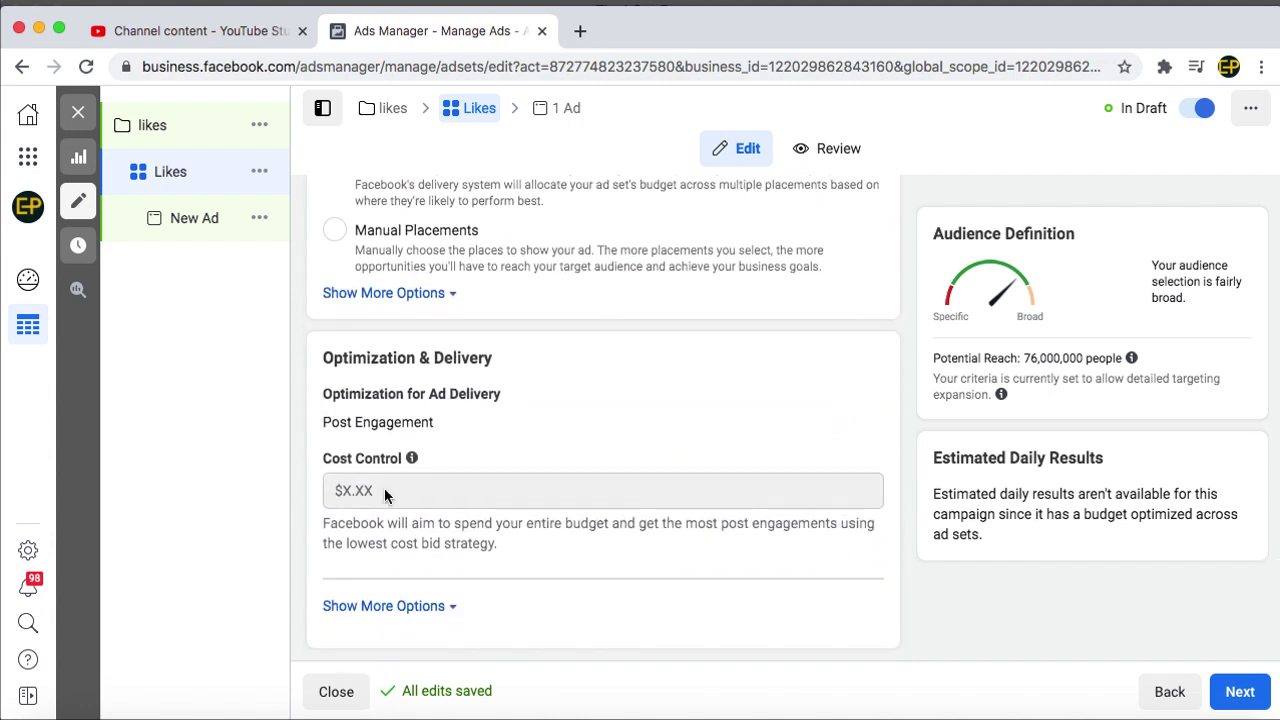
mouse_move(384, 488)
click(390, 607)
scroll(450, 598, down, 2)
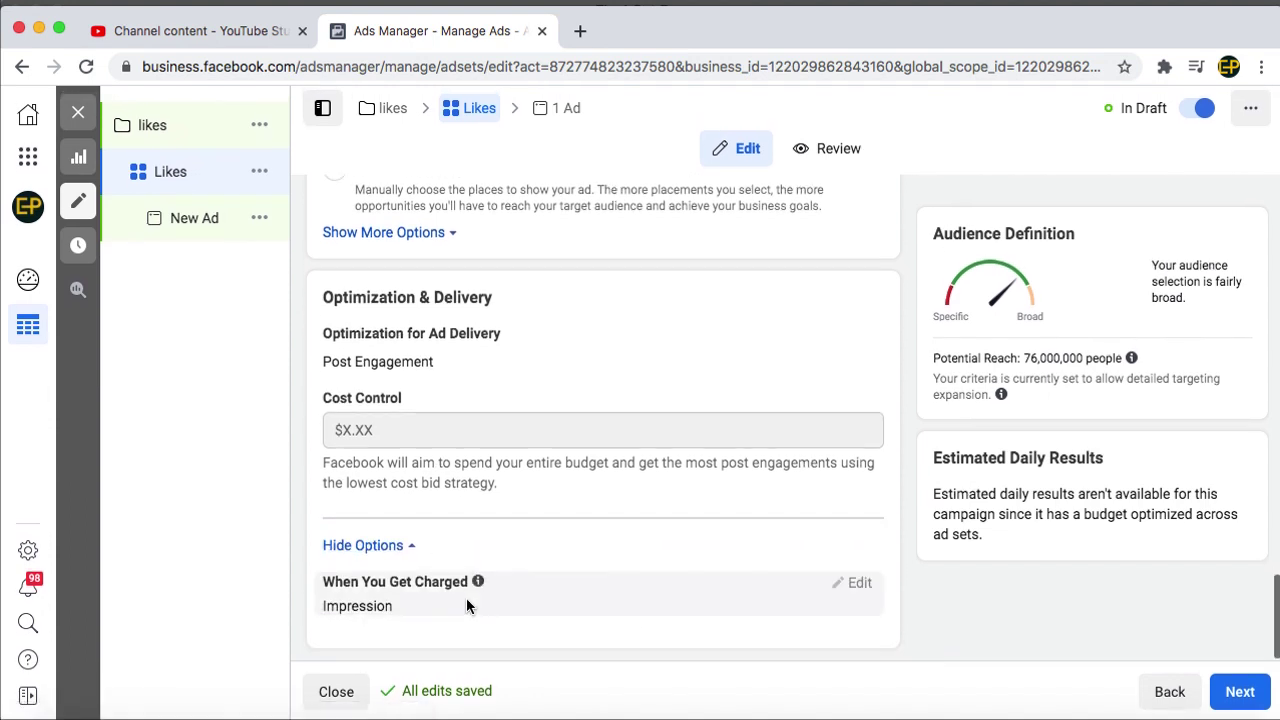
Switch the ad set to Manual Placements and dismiss the recommendation about selecting multiple placements
scroll(880, 578, up, 5)
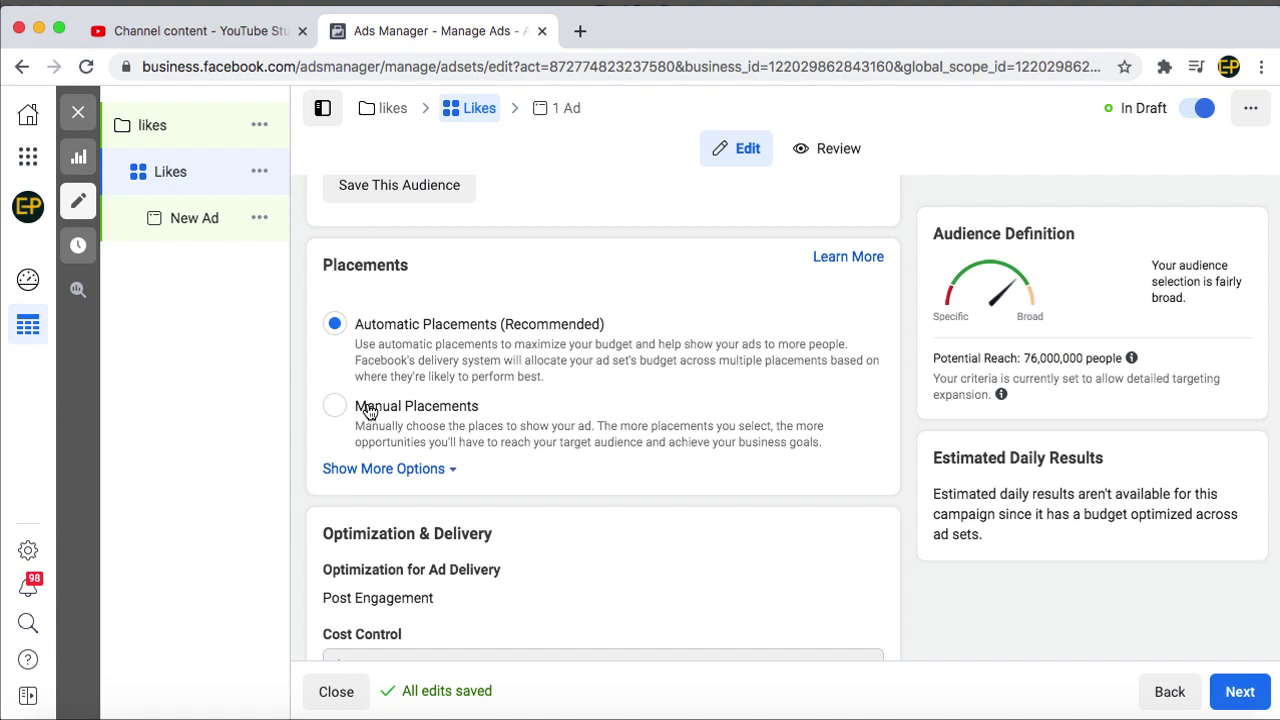
click(334, 407)
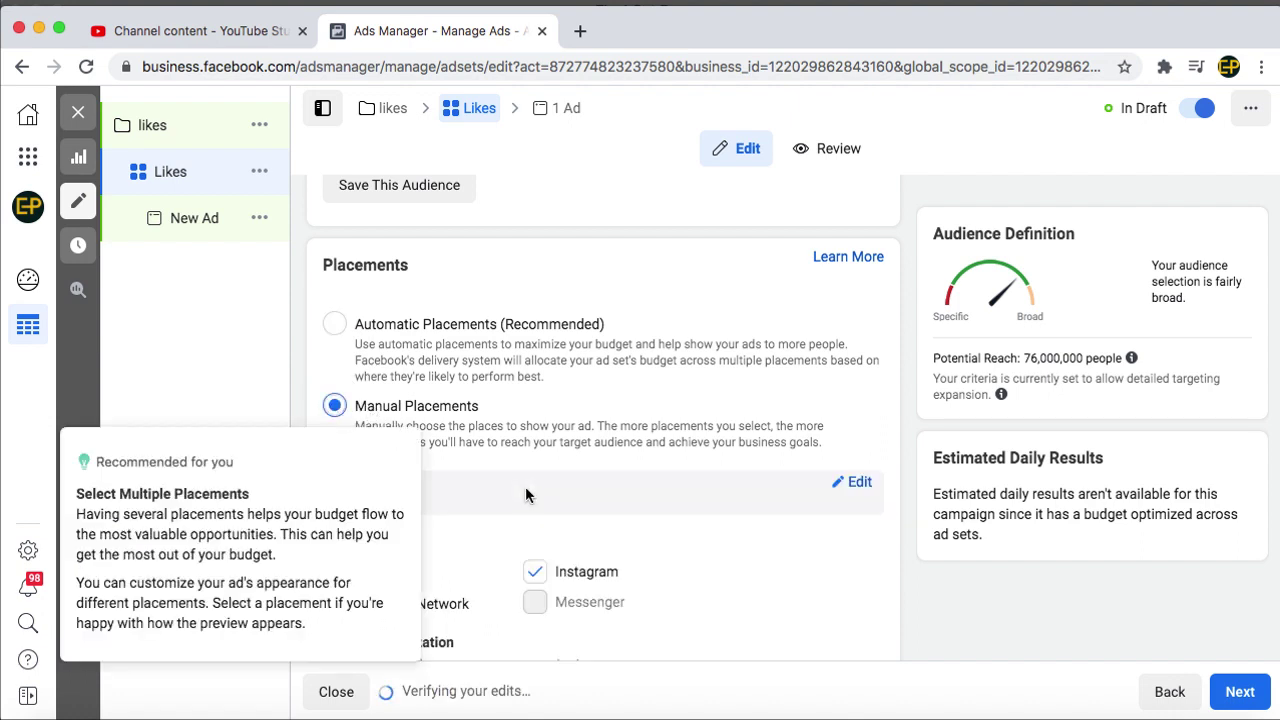
scroll(525, 486, down, 3)
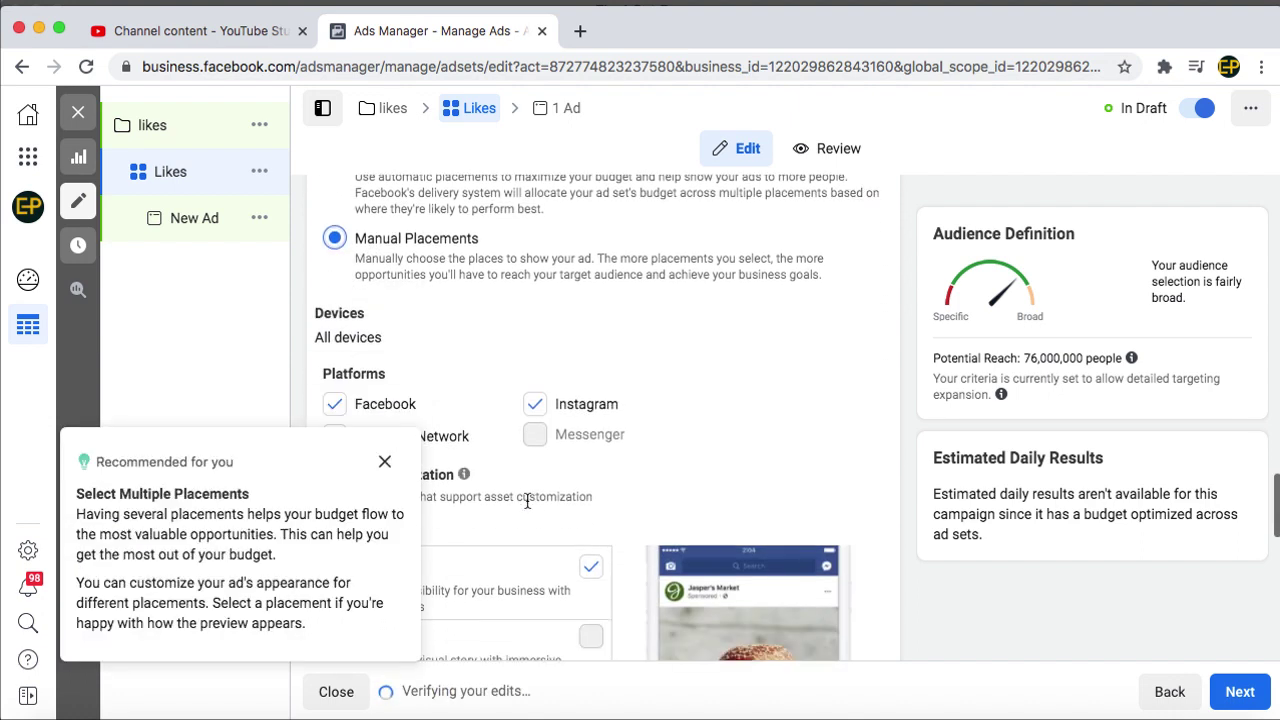
click(384, 461)
scroll(505, 460, down, 5)
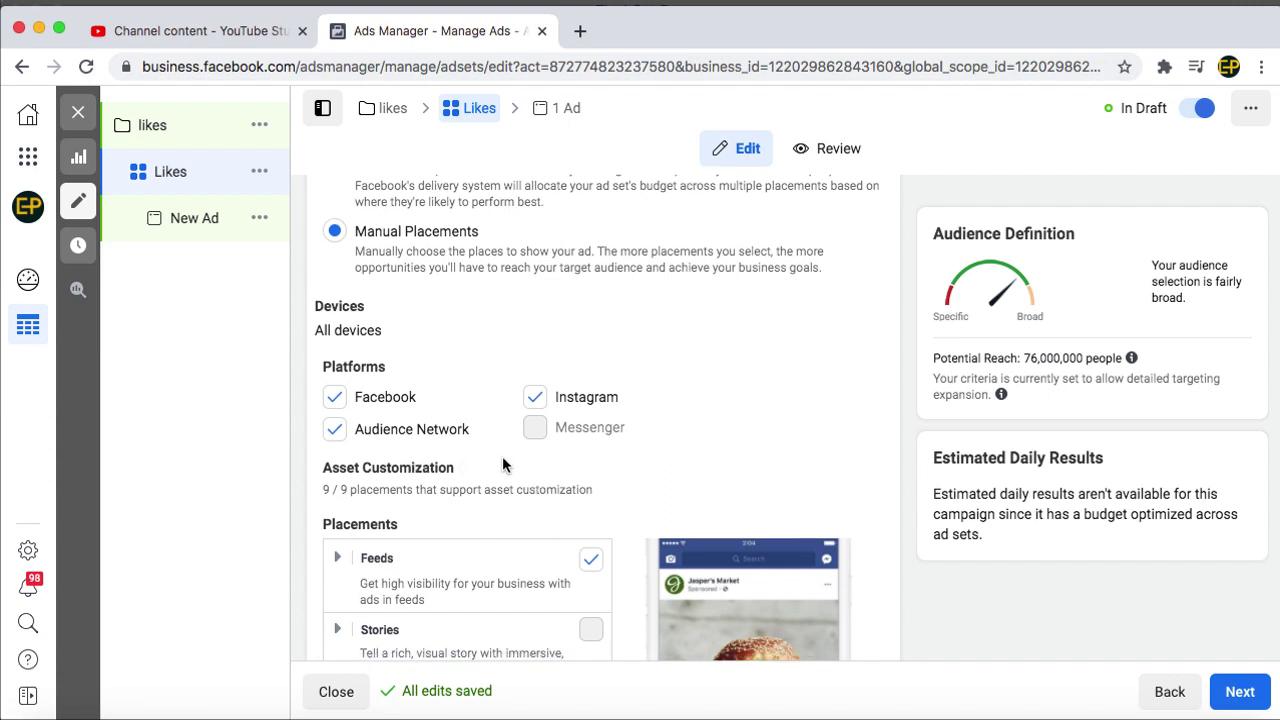
Examine the platforms and placement types available under Manual Placements, from Feeds to Apps and Sites
scroll(586, 512, down, 1)
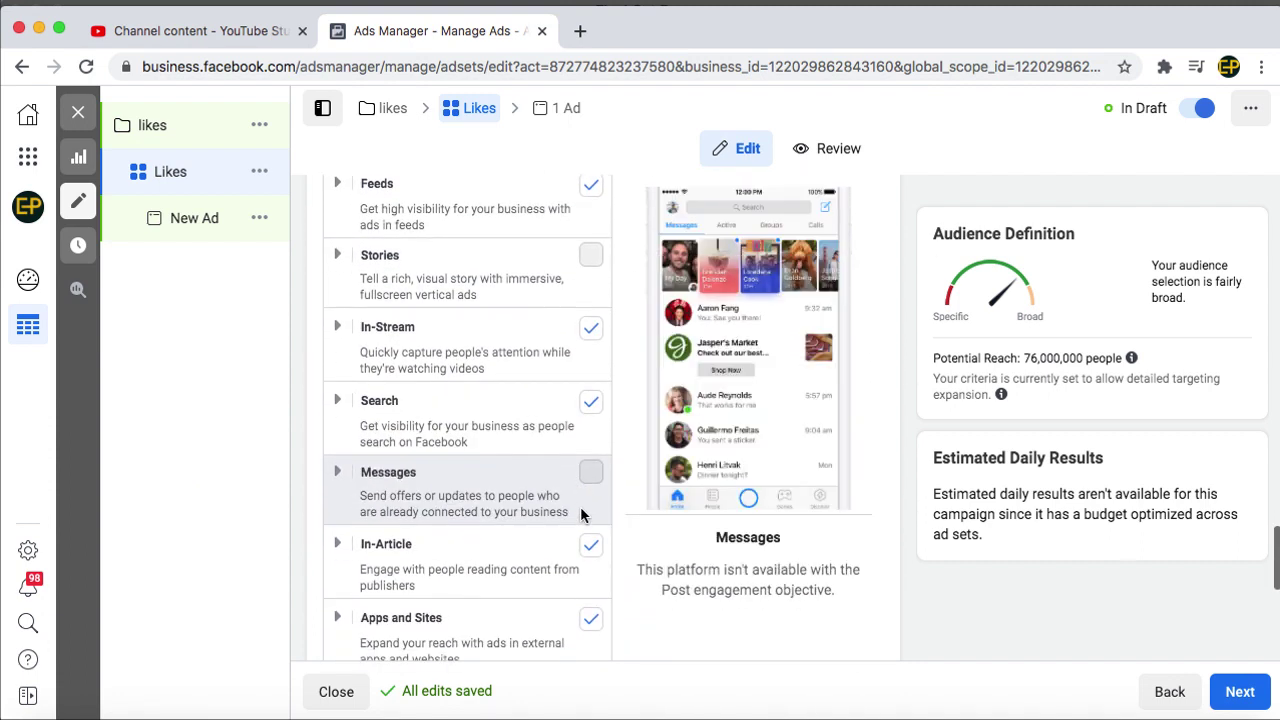
scroll(573, 515, down, 2)
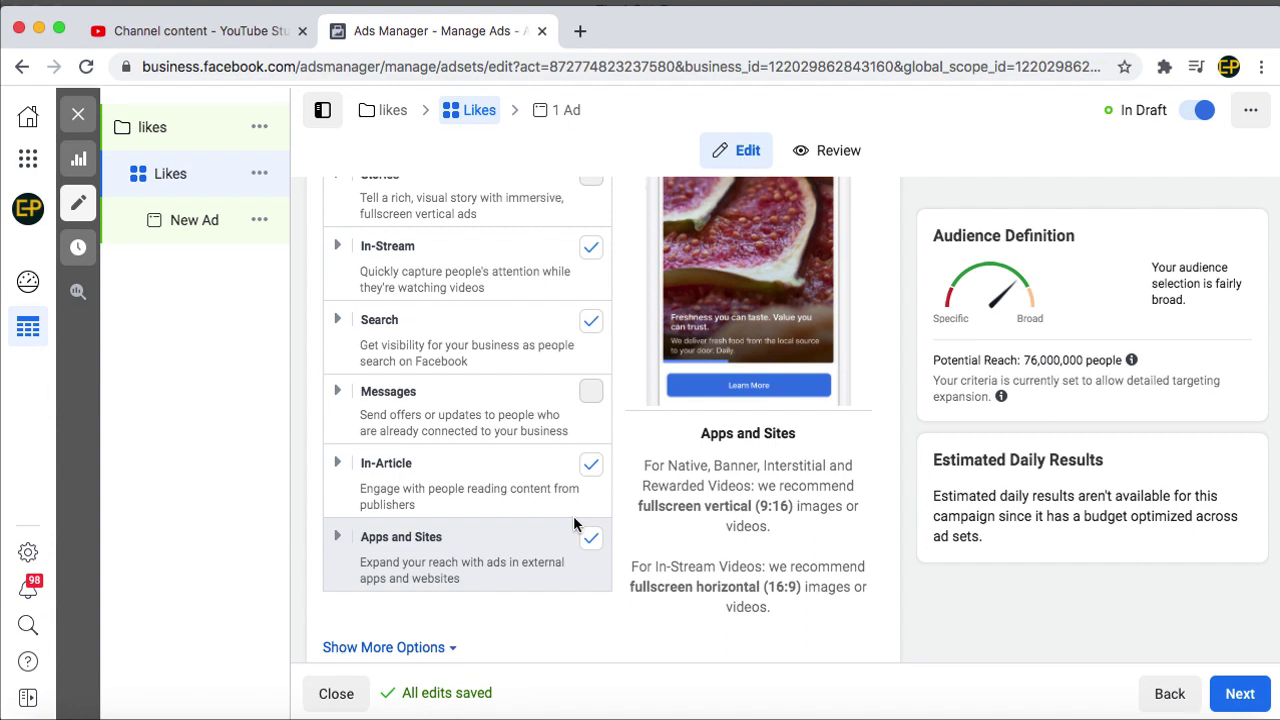
scroll(529, 510, up, 1)
scroll(529, 510, up, 5)
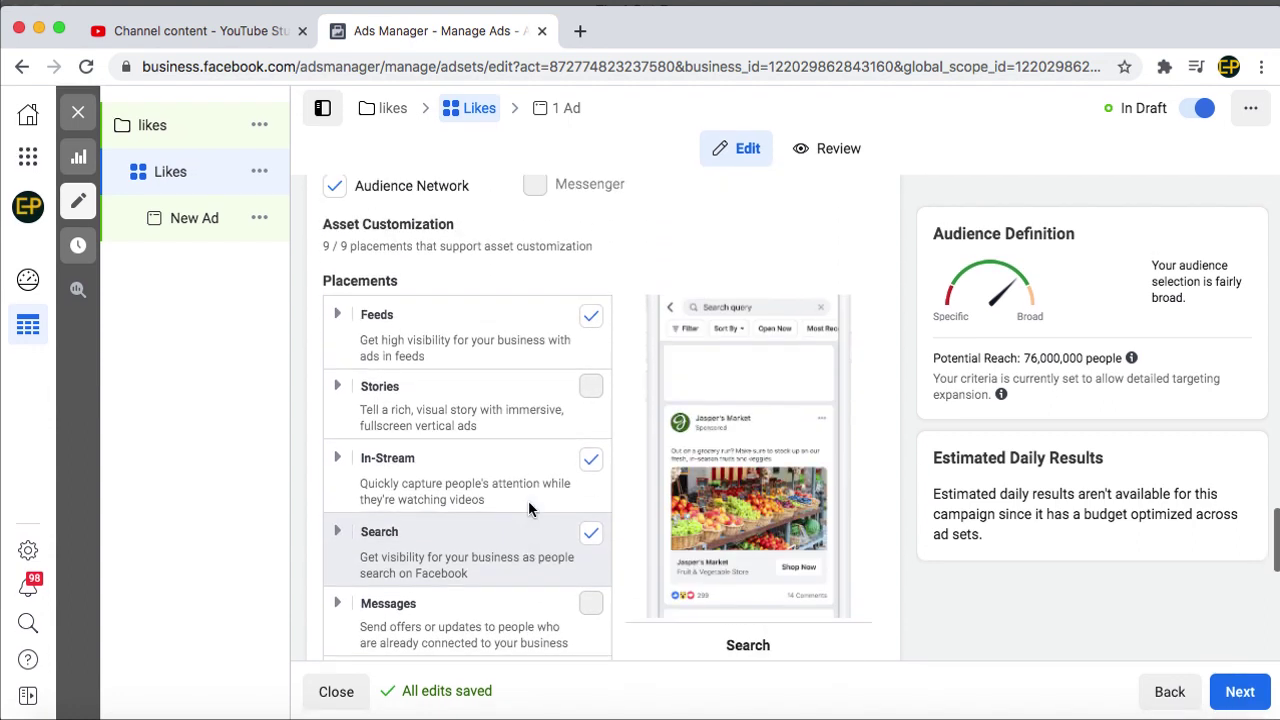
scroll(528, 508, up, 2)
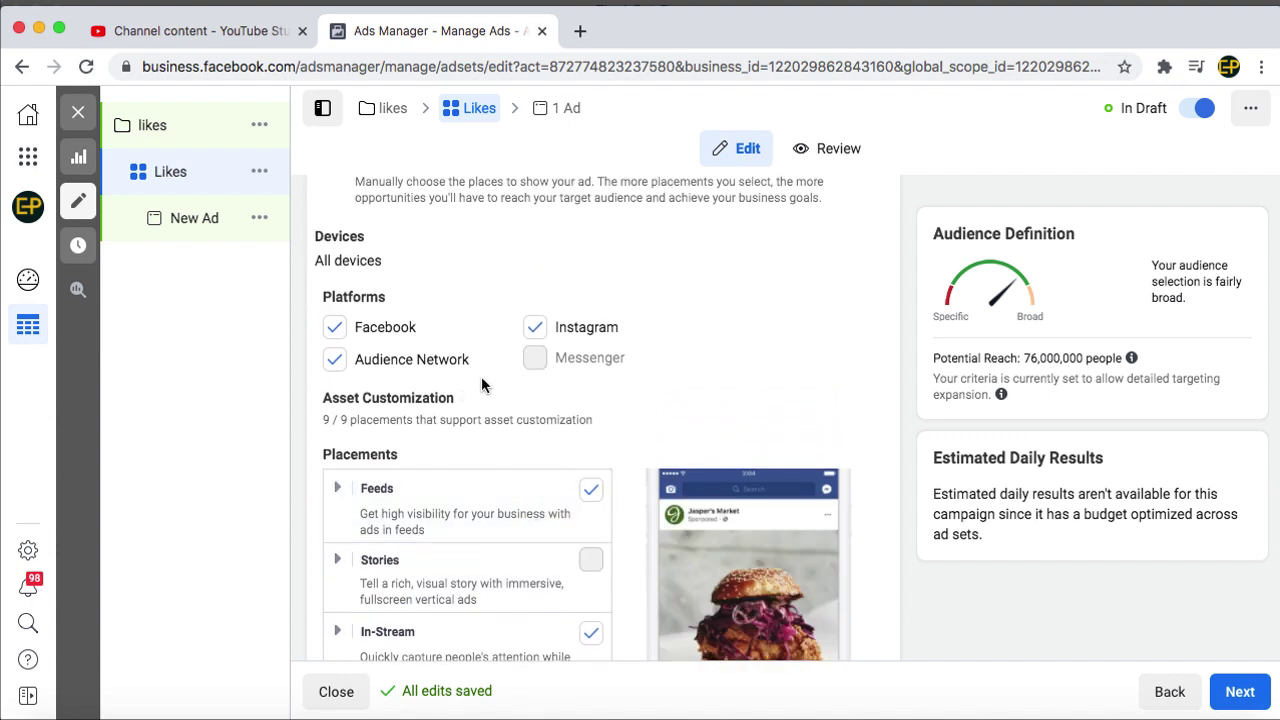
Return the ad set to Automatic Placements and continue to the setup of the new ad
scroll(480, 375, up, 5)
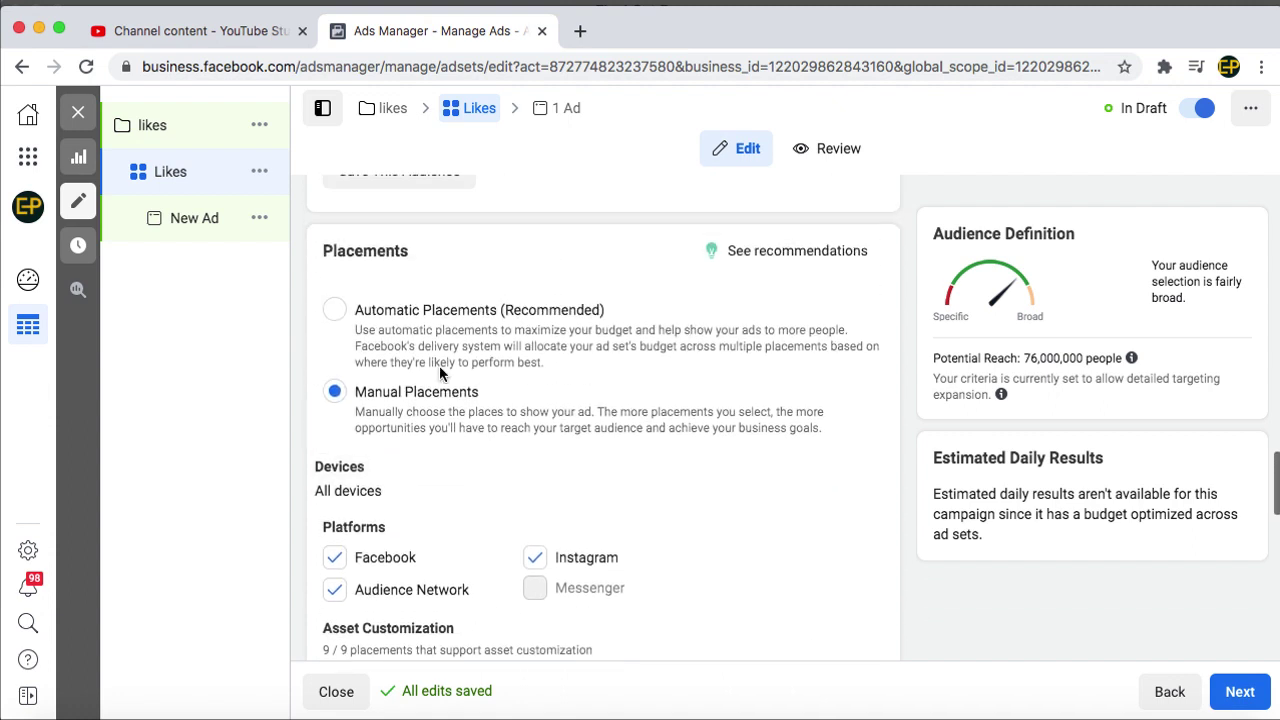
click(333, 310)
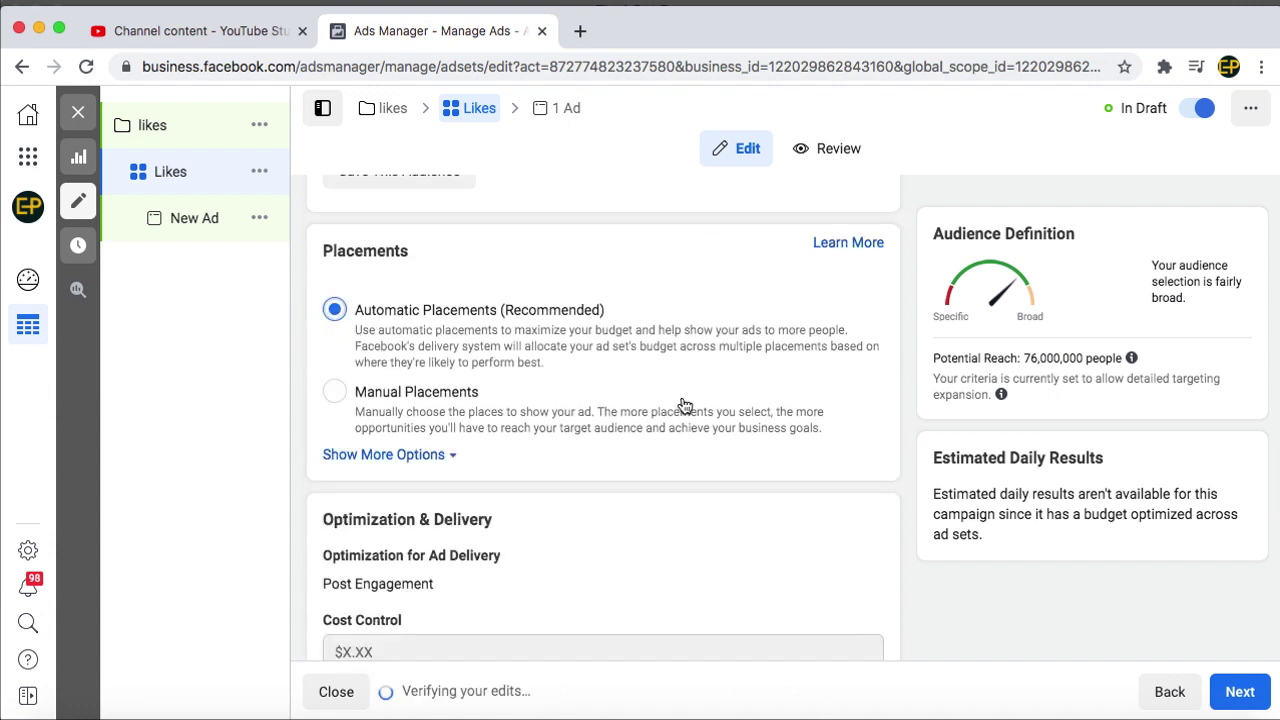
scroll(685, 408, down, 3)
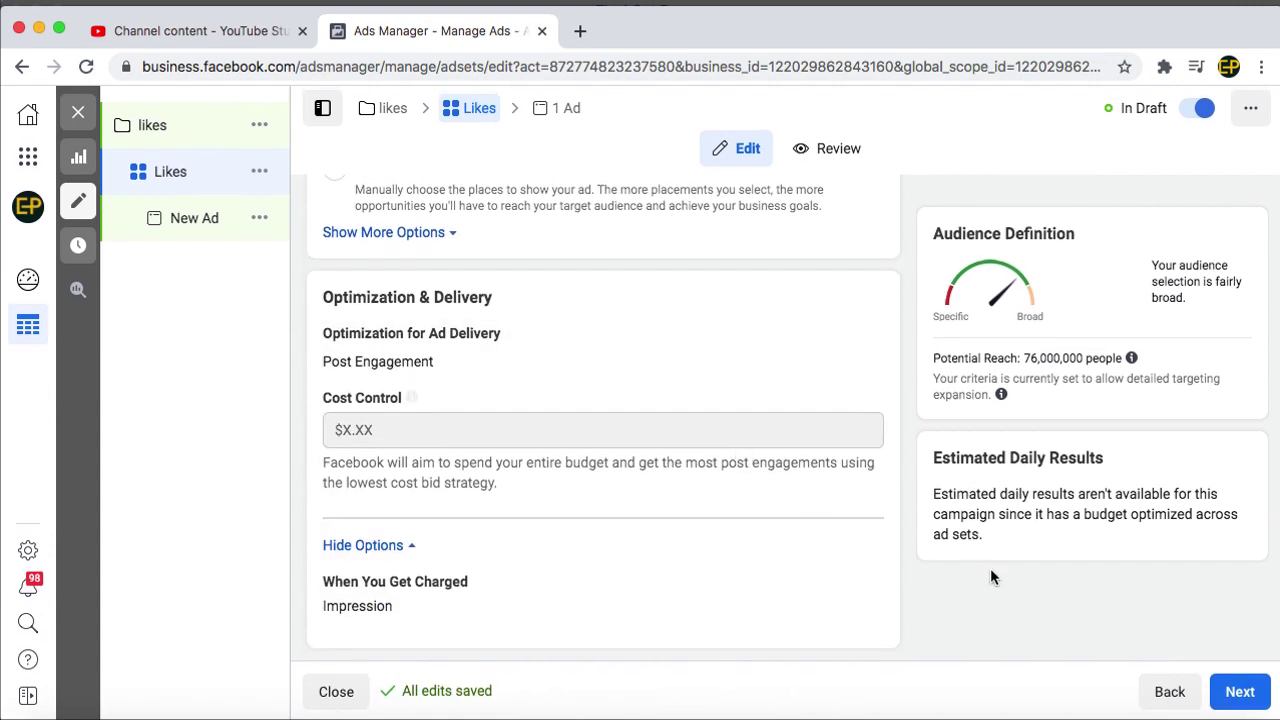
click(1243, 700)
click(1243, 693)
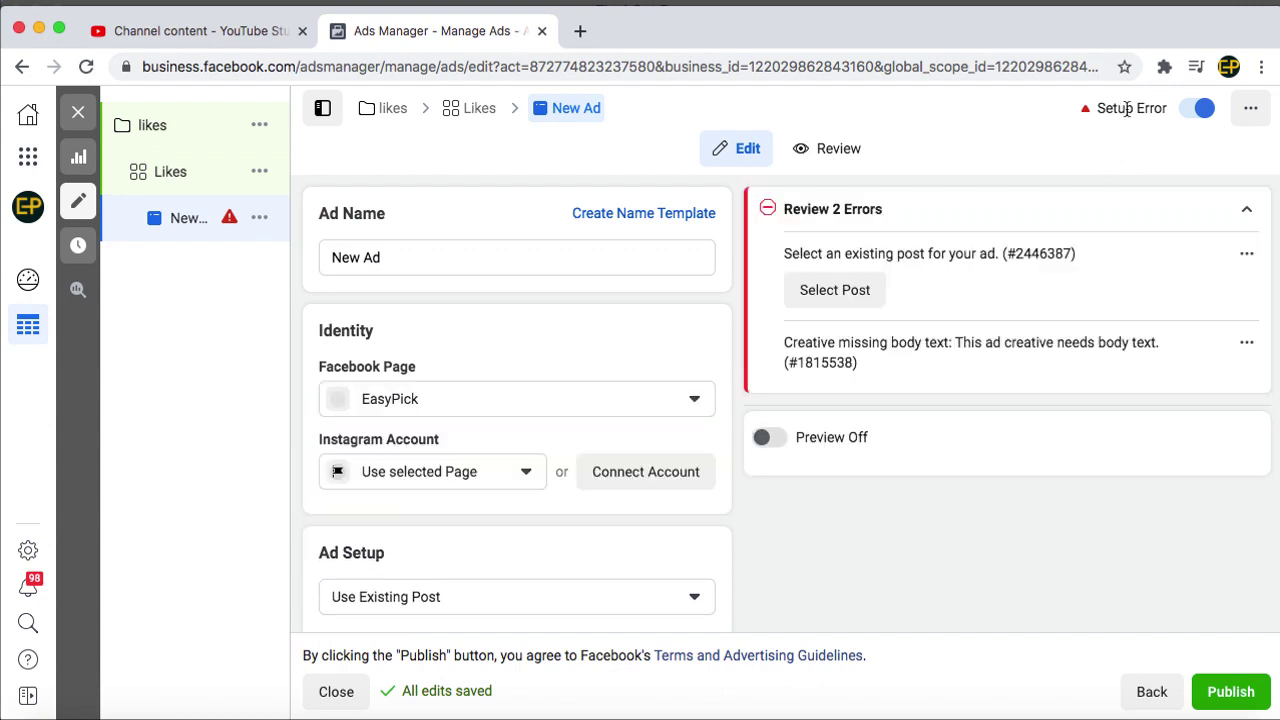
Examine the new ad's setup errors and its Ad Name, Identity, Ad Setup, Ad Creative and Tracking sections
click(845, 297)
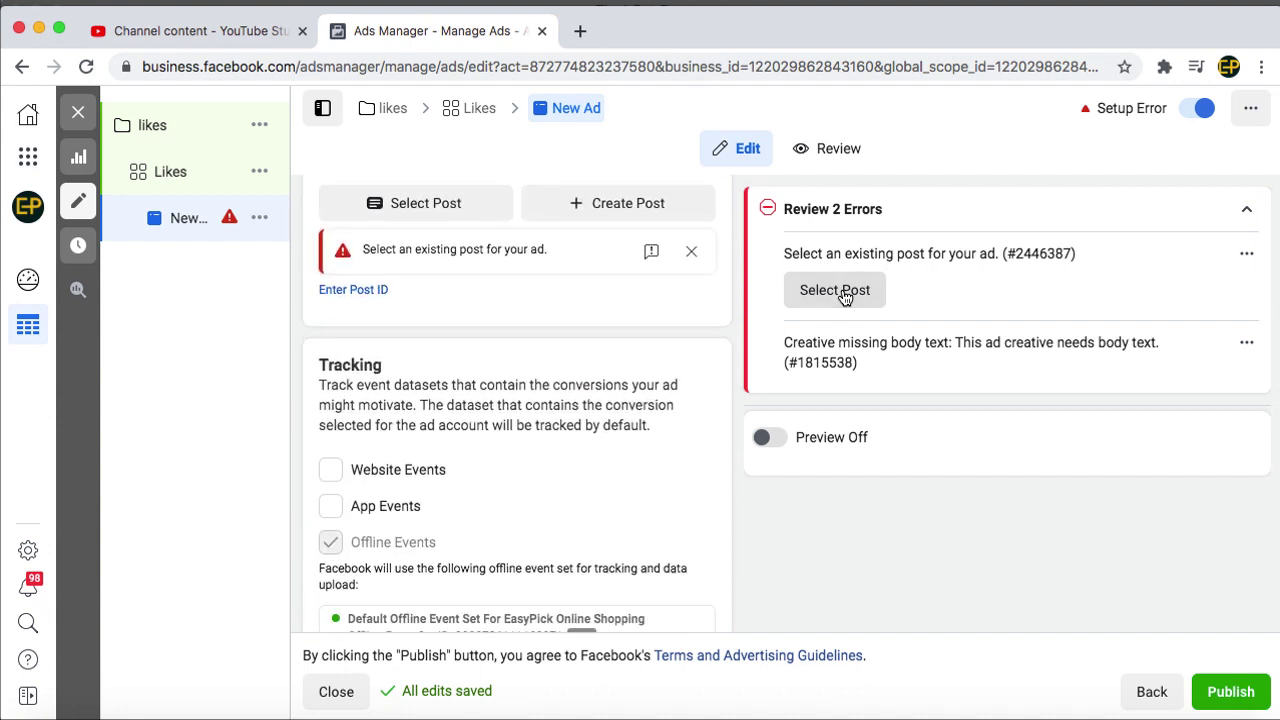
scroll(586, 300, up, 3)
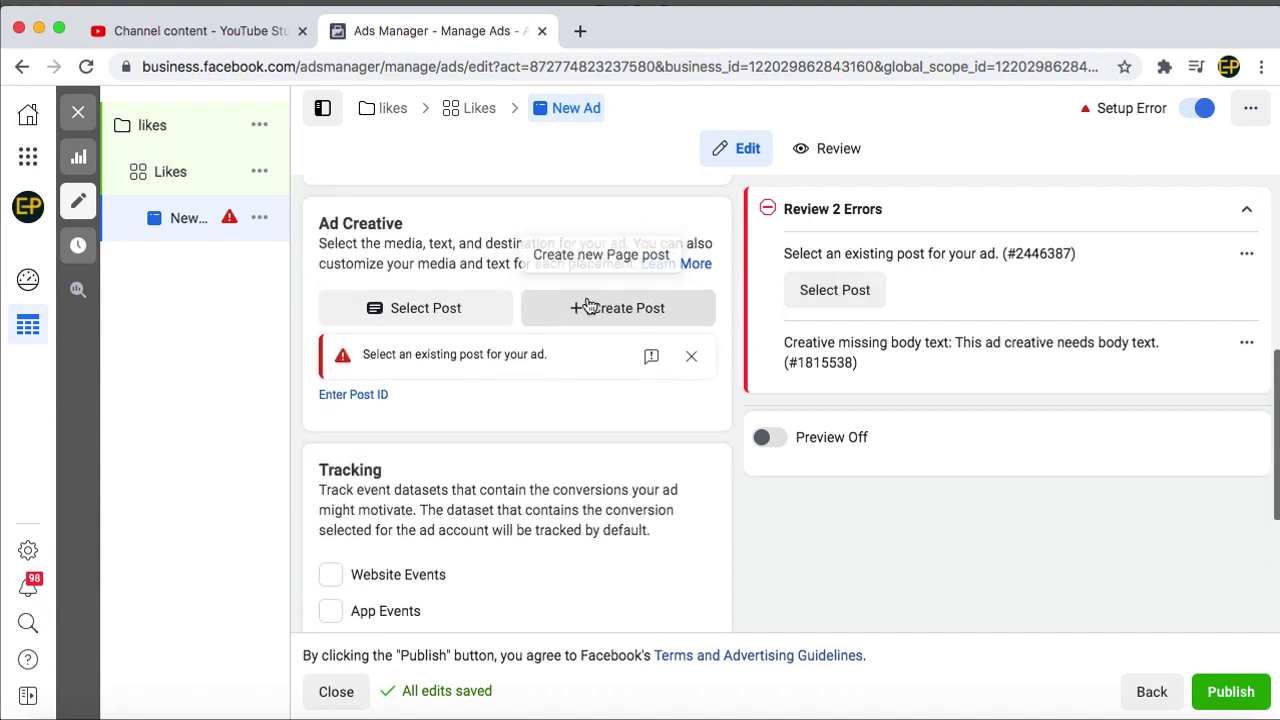
scroll(586, 300, down, 3)
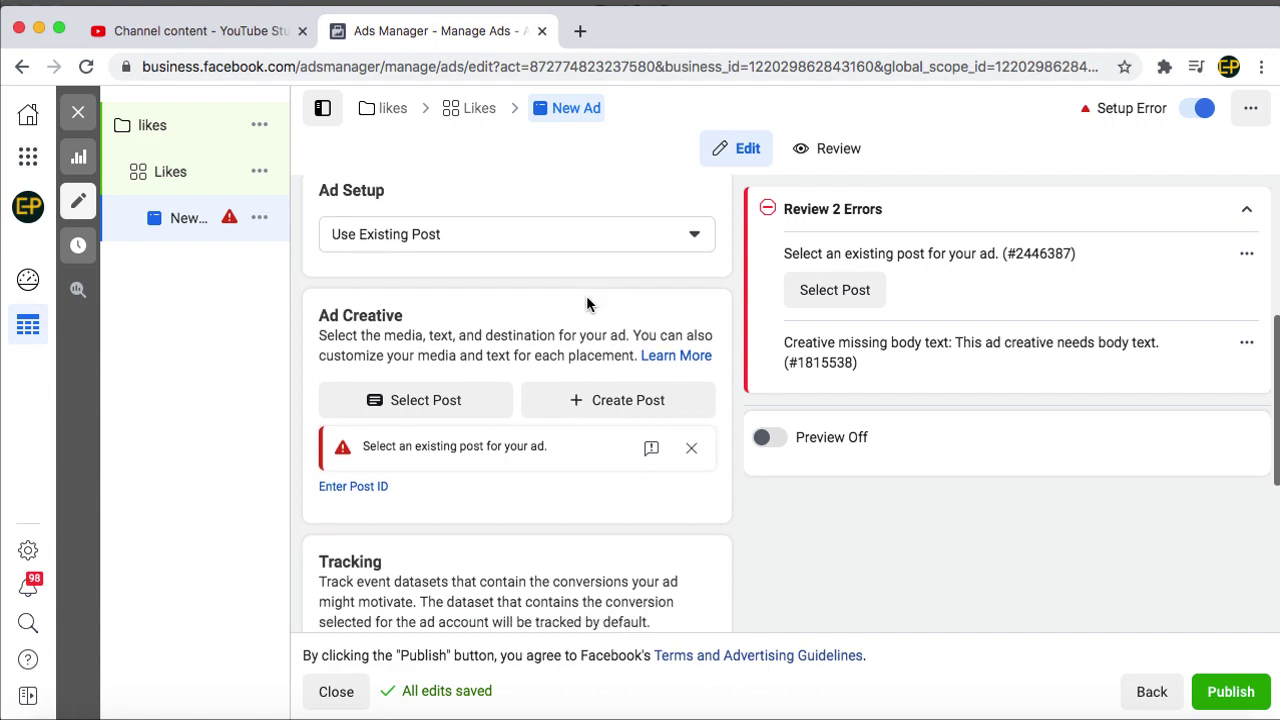
scroll(587, 300, up, 10)
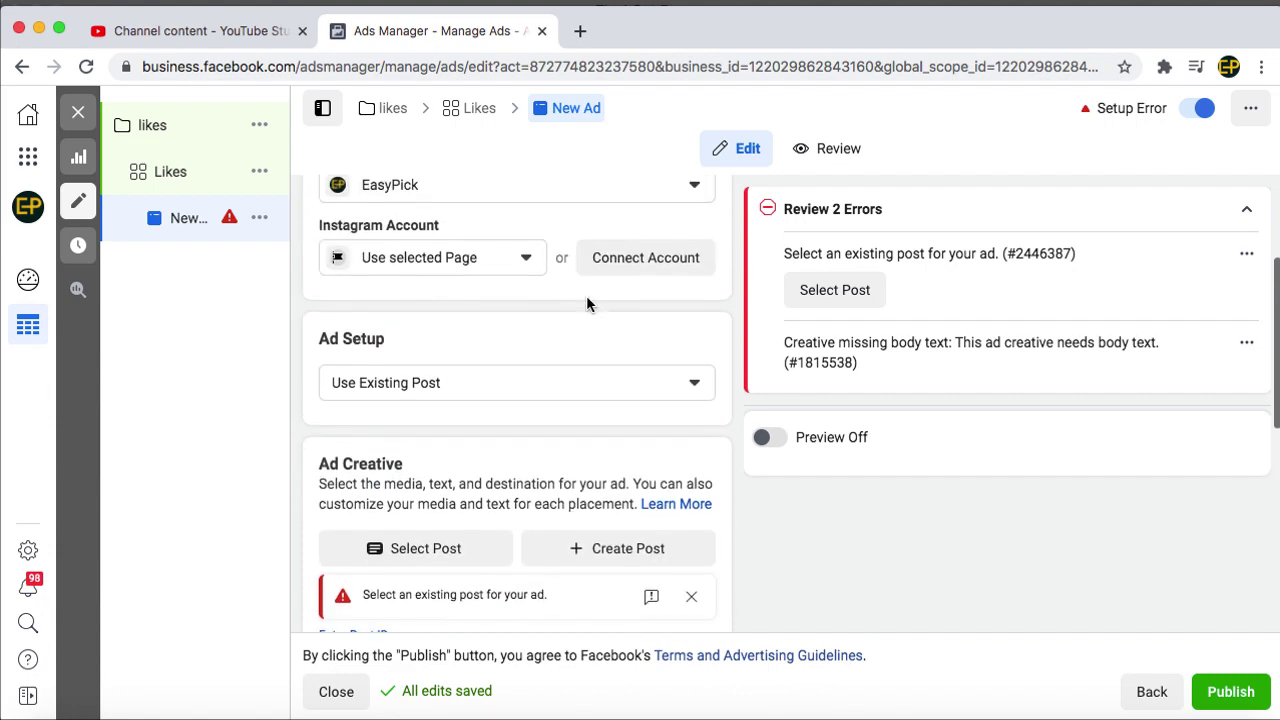
scroll(587, 300, down, 2)
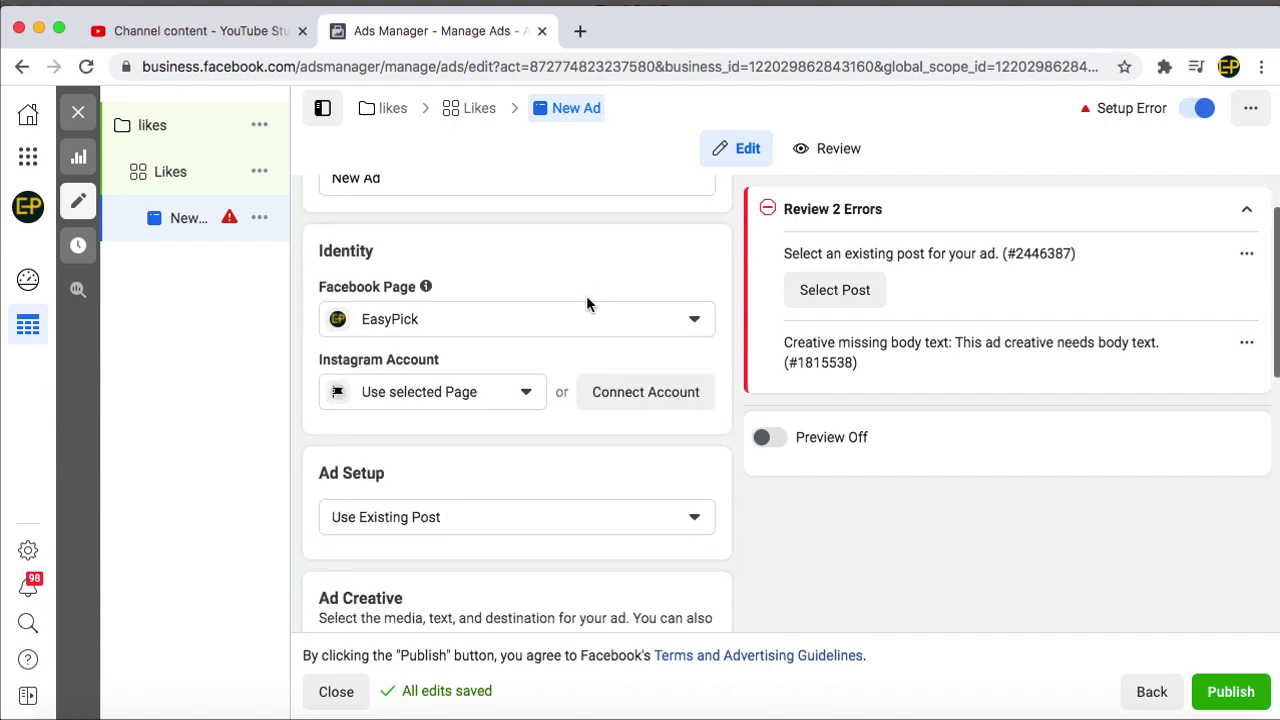
scroll(587, 300, up, 2)
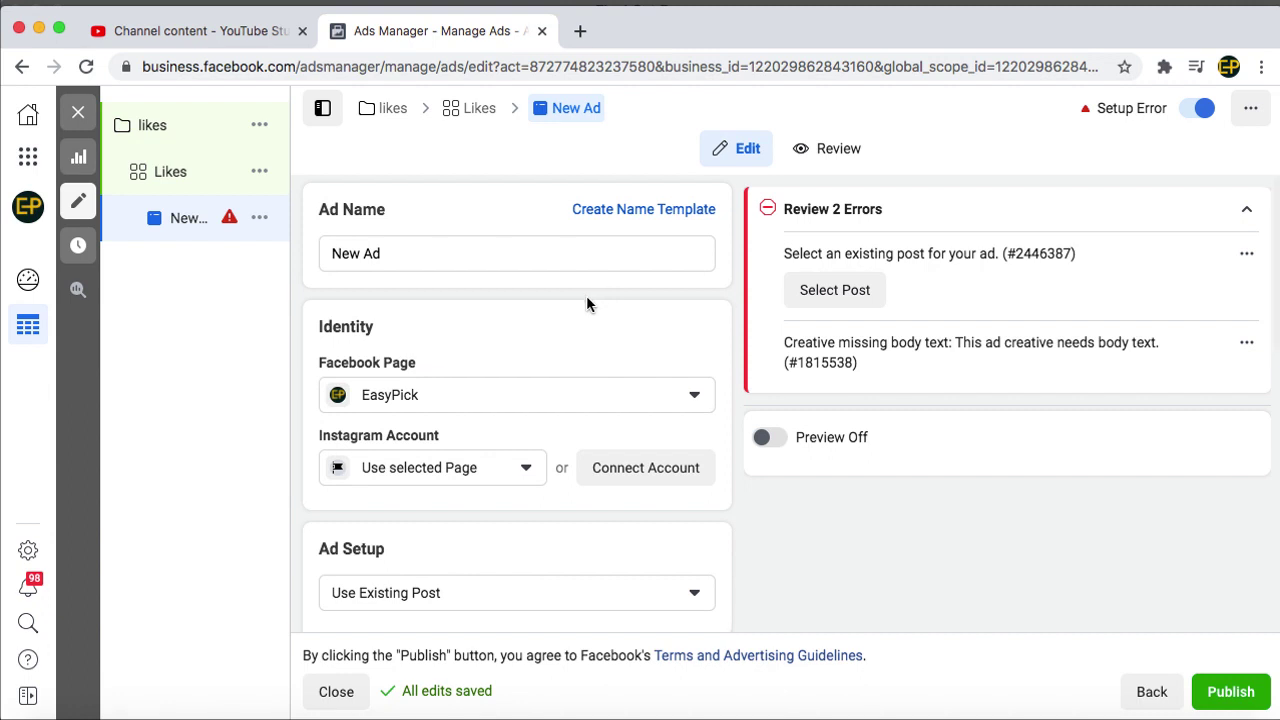
click(181, 245)
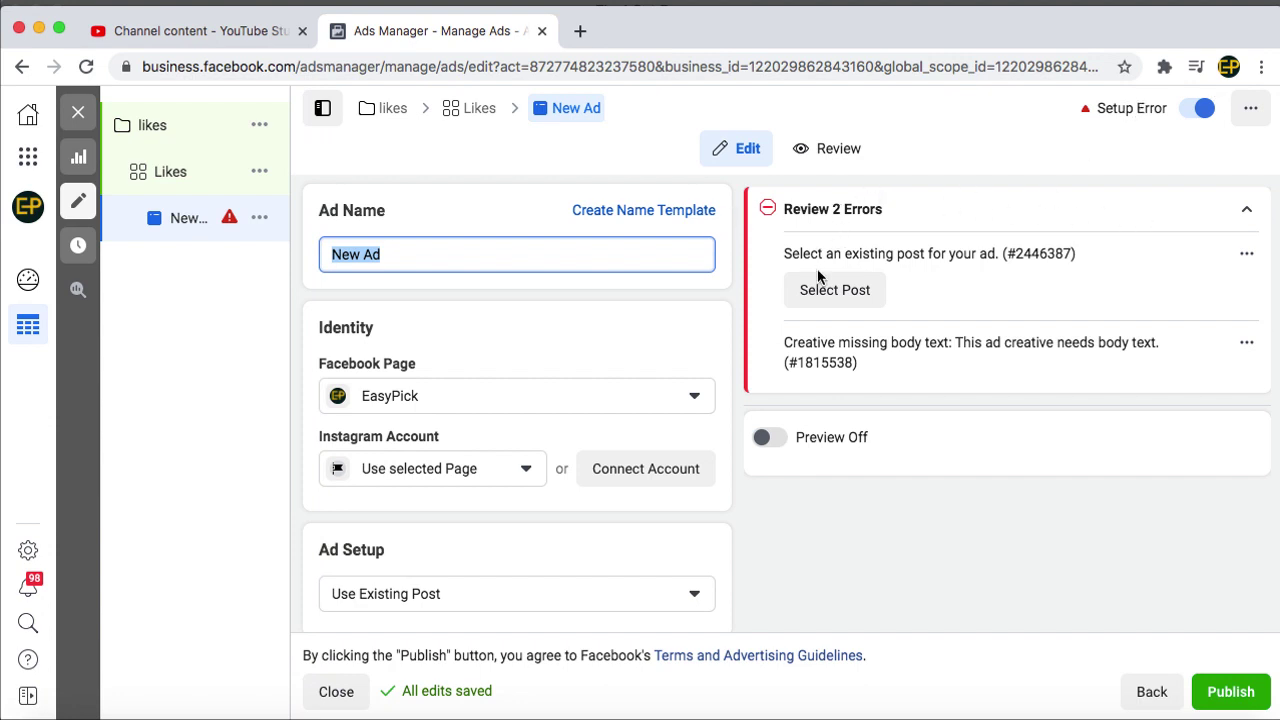
click(834, 289)
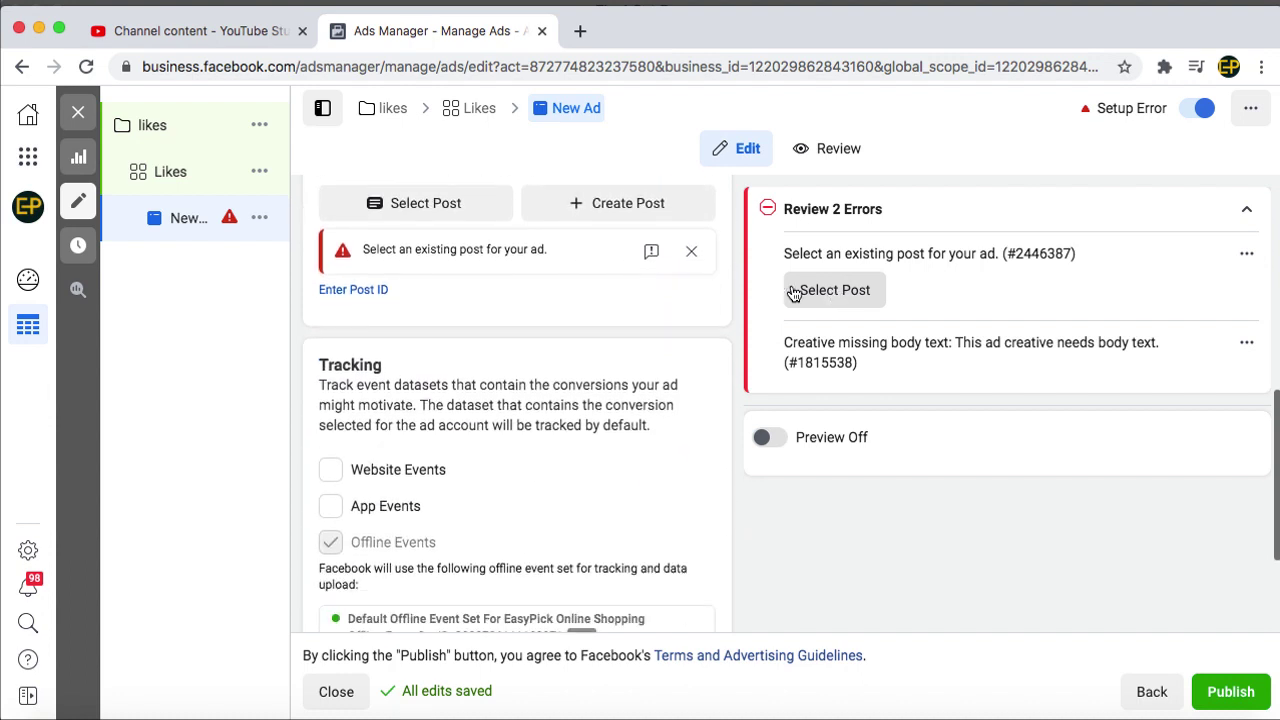
Set the ad's Instagram account to easypick_online_shopping
scroll(566, 331, up, 3)
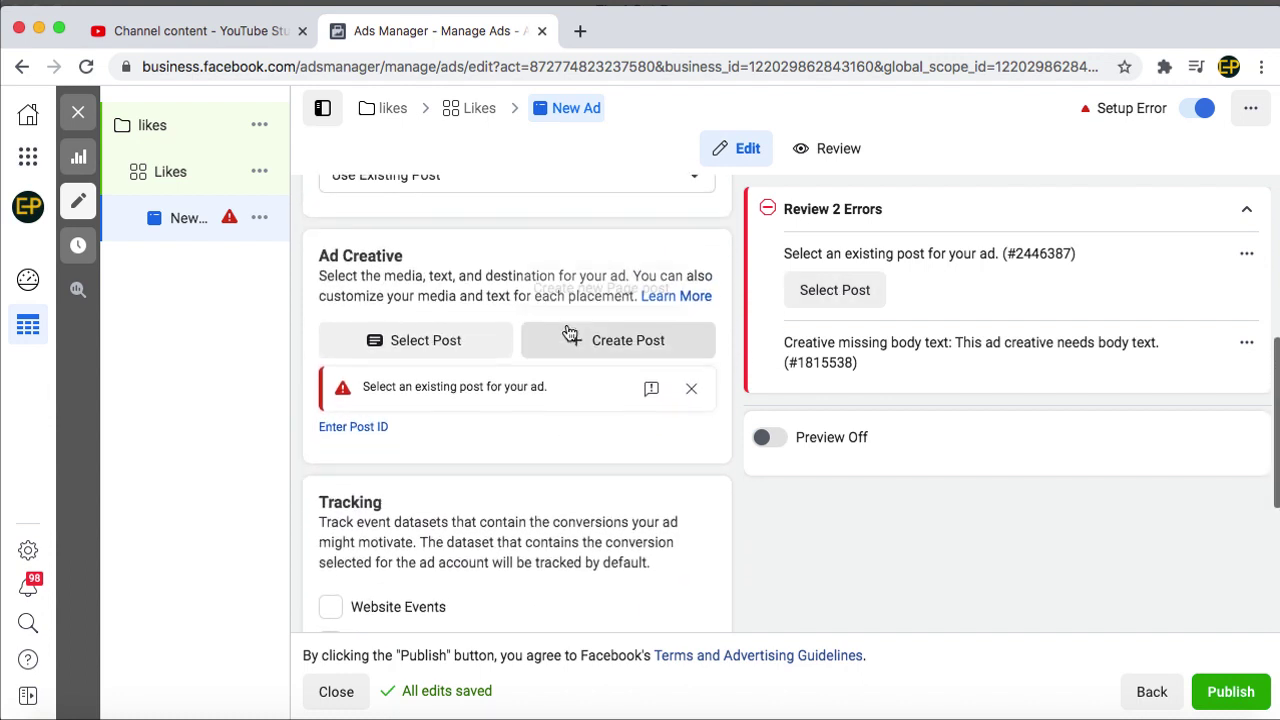
scroll(566, 322, up, 2)
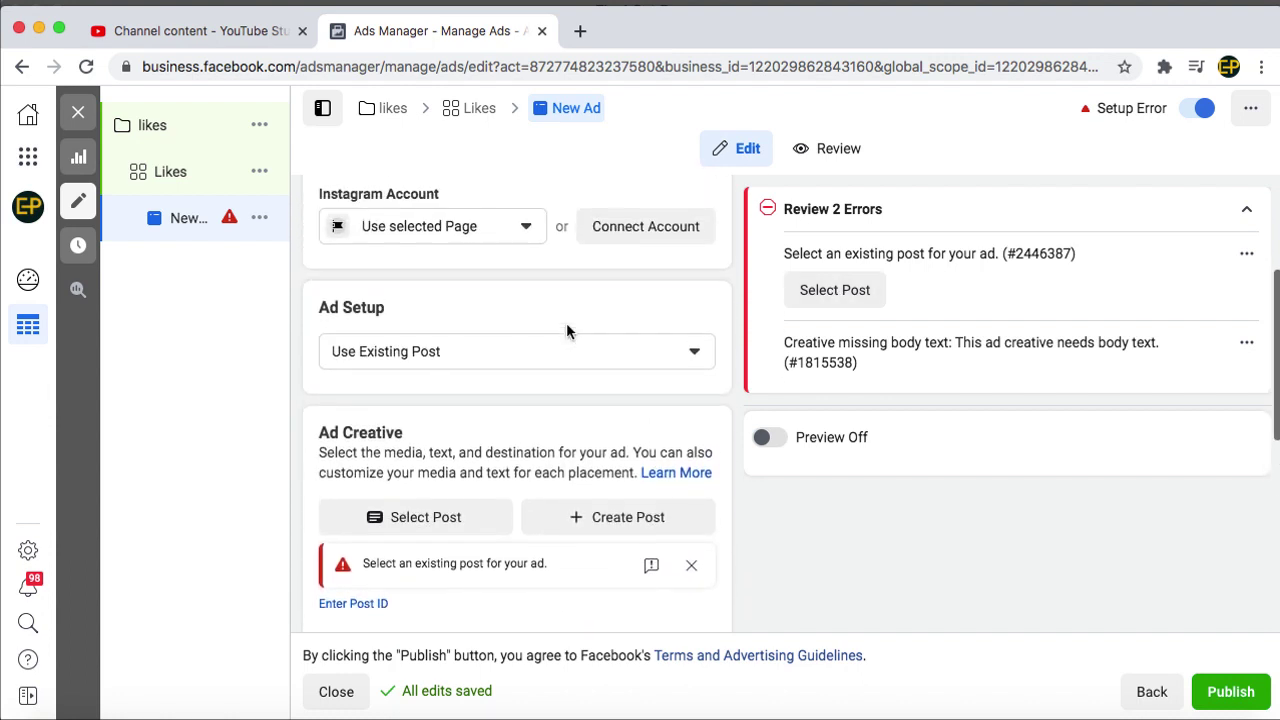
click(492, 311)
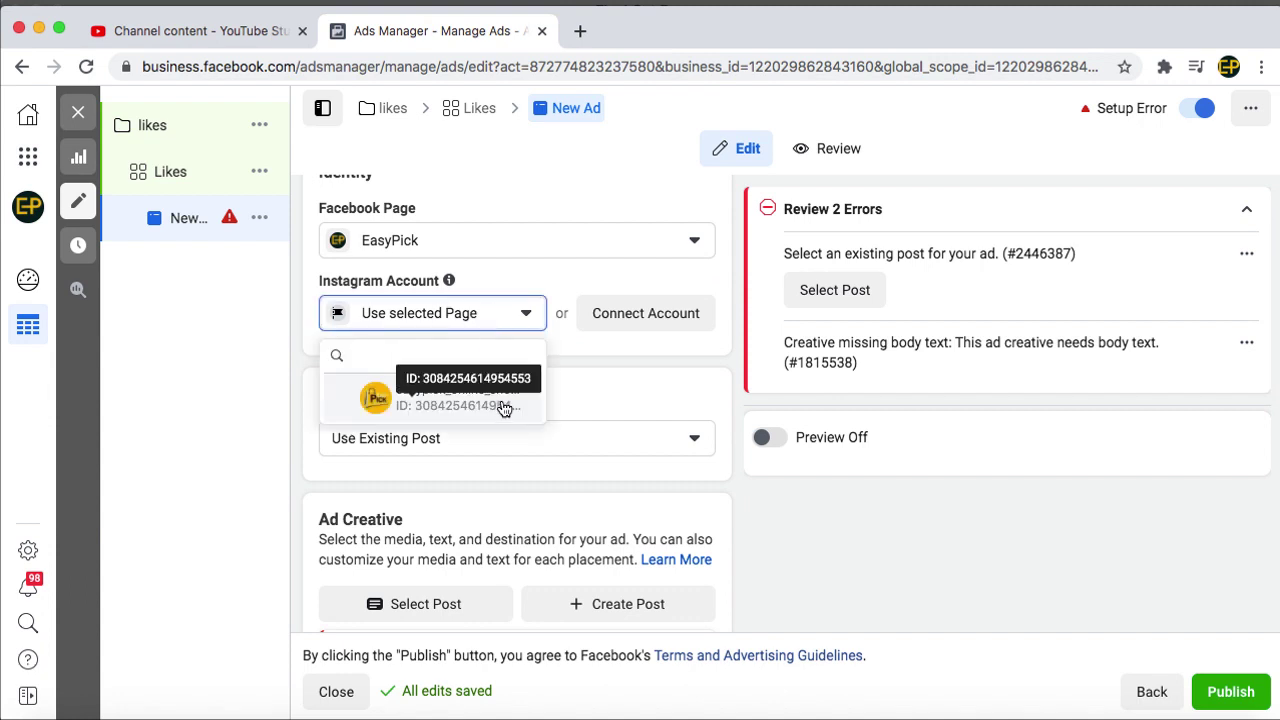
key(Return)
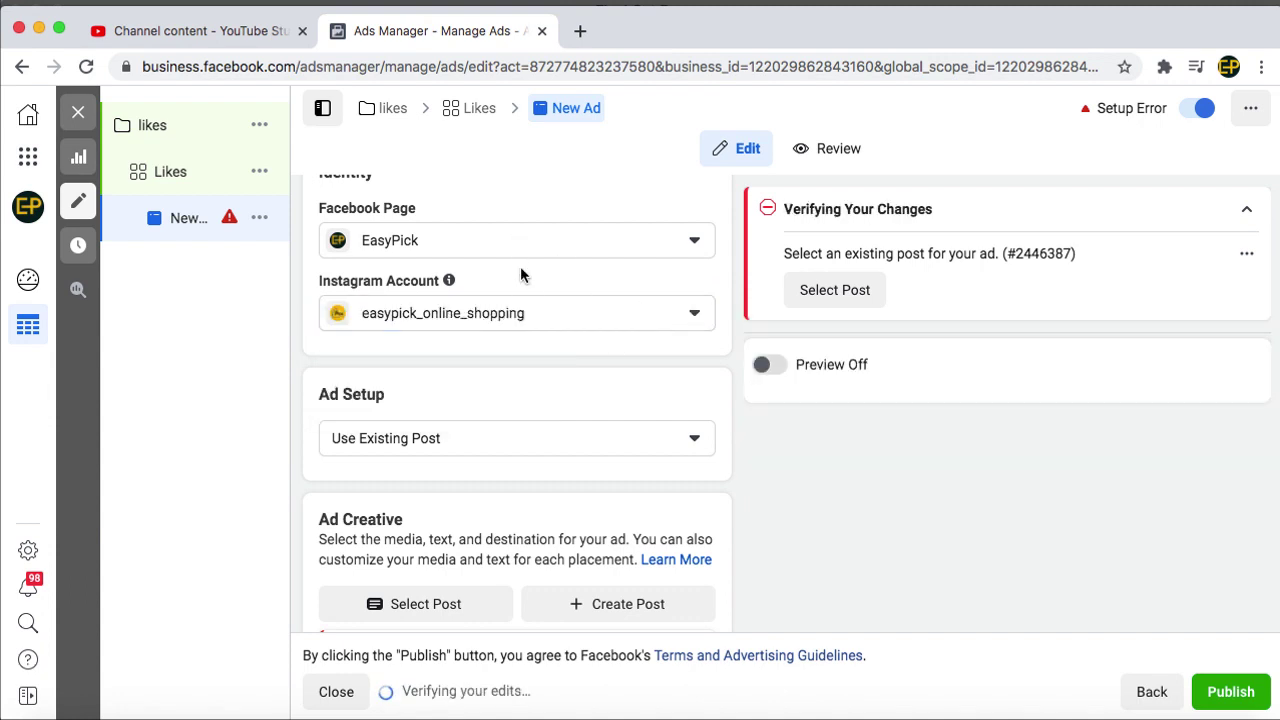
Keep Use Existing Post as the ad setup and select the Jan 13, 2021 album post about a colleague in the cruise industry
scroll(478, 261, down, 3)
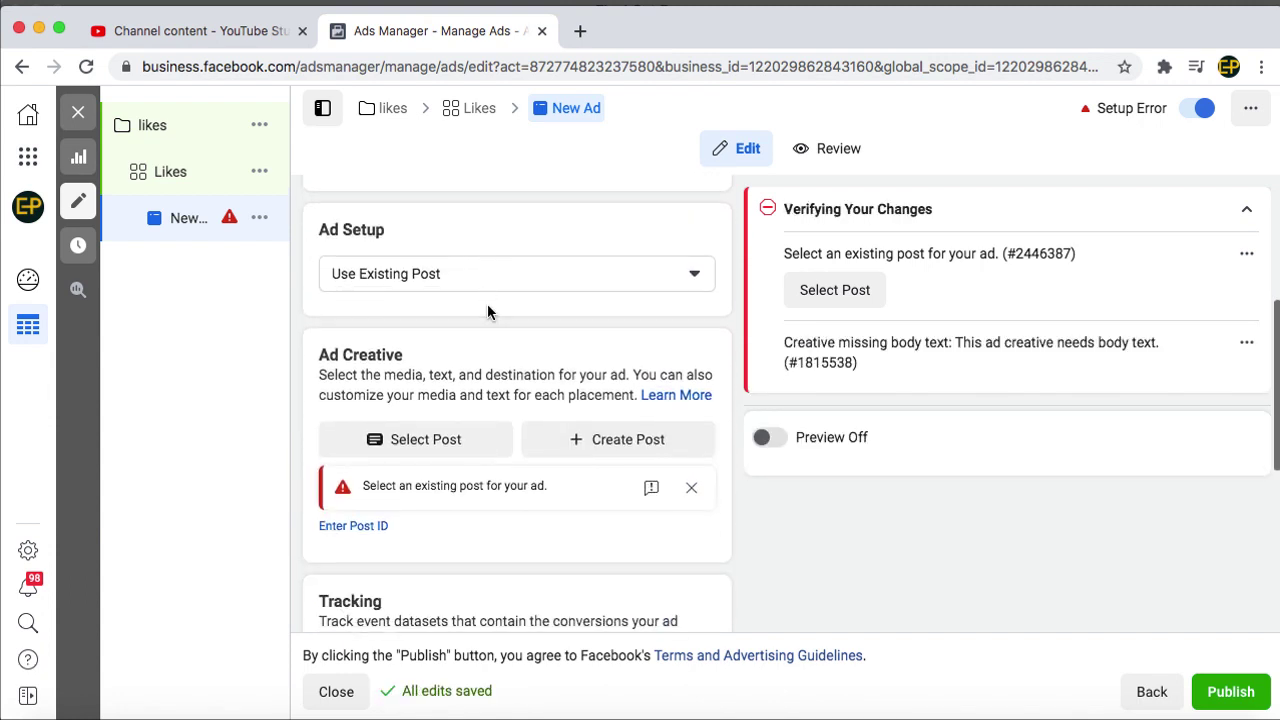
click(454, 285)
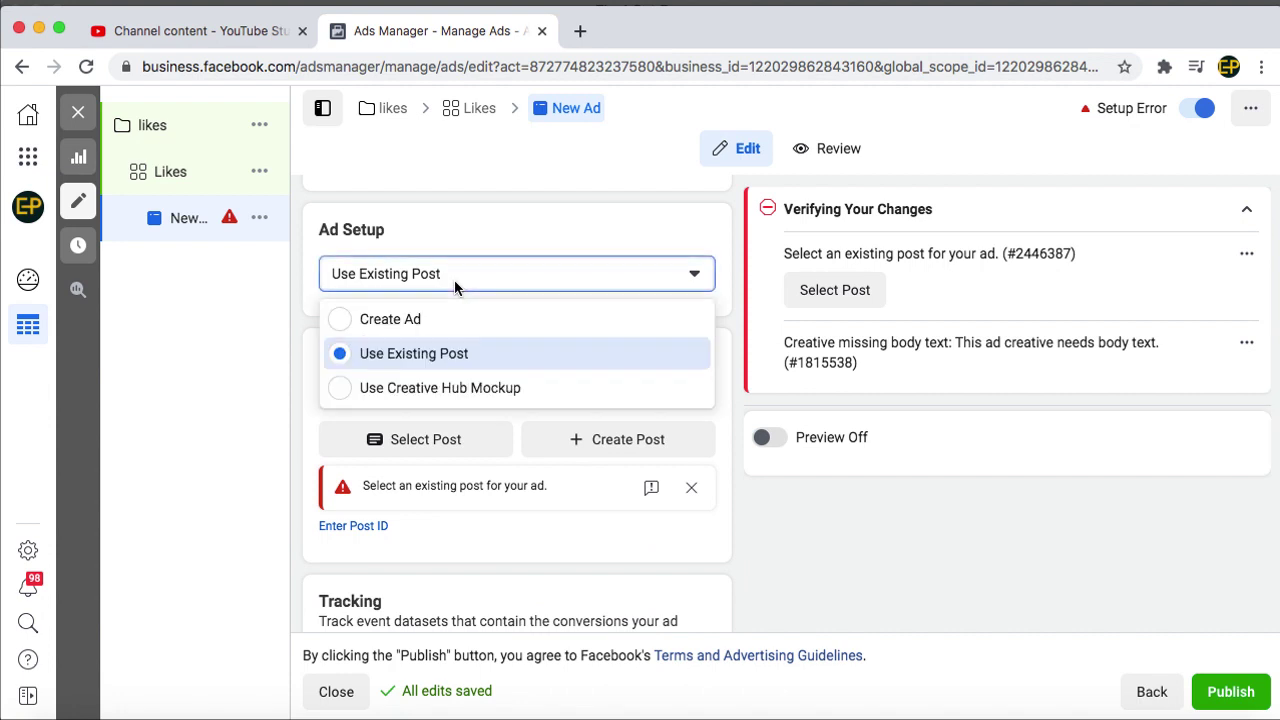
click(421, 356)
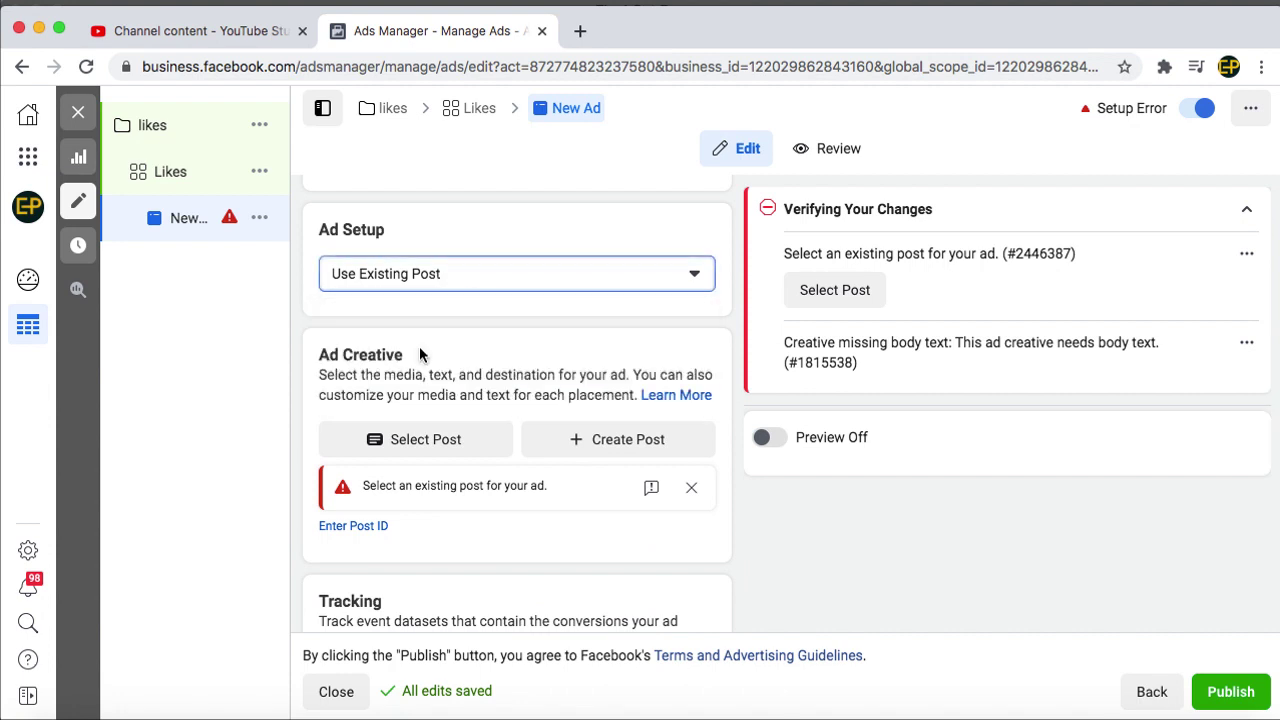
click(444, 443)
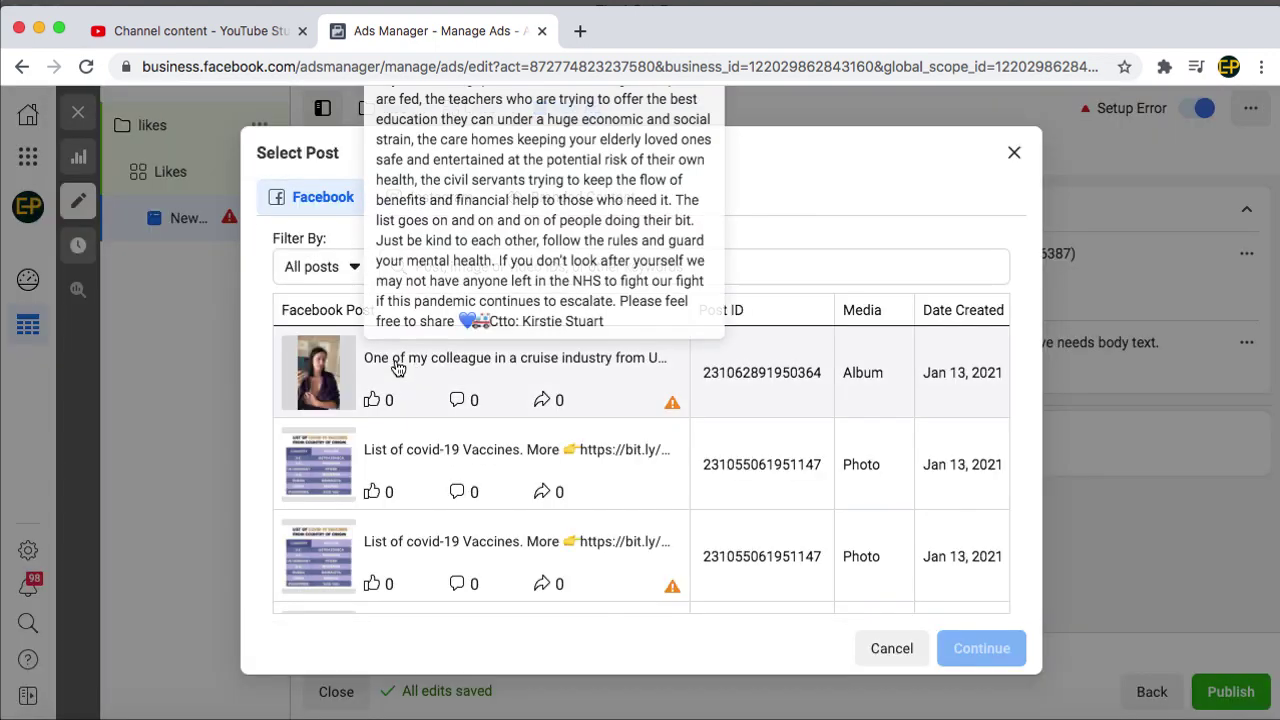
scroll(416, 368, down, 1)
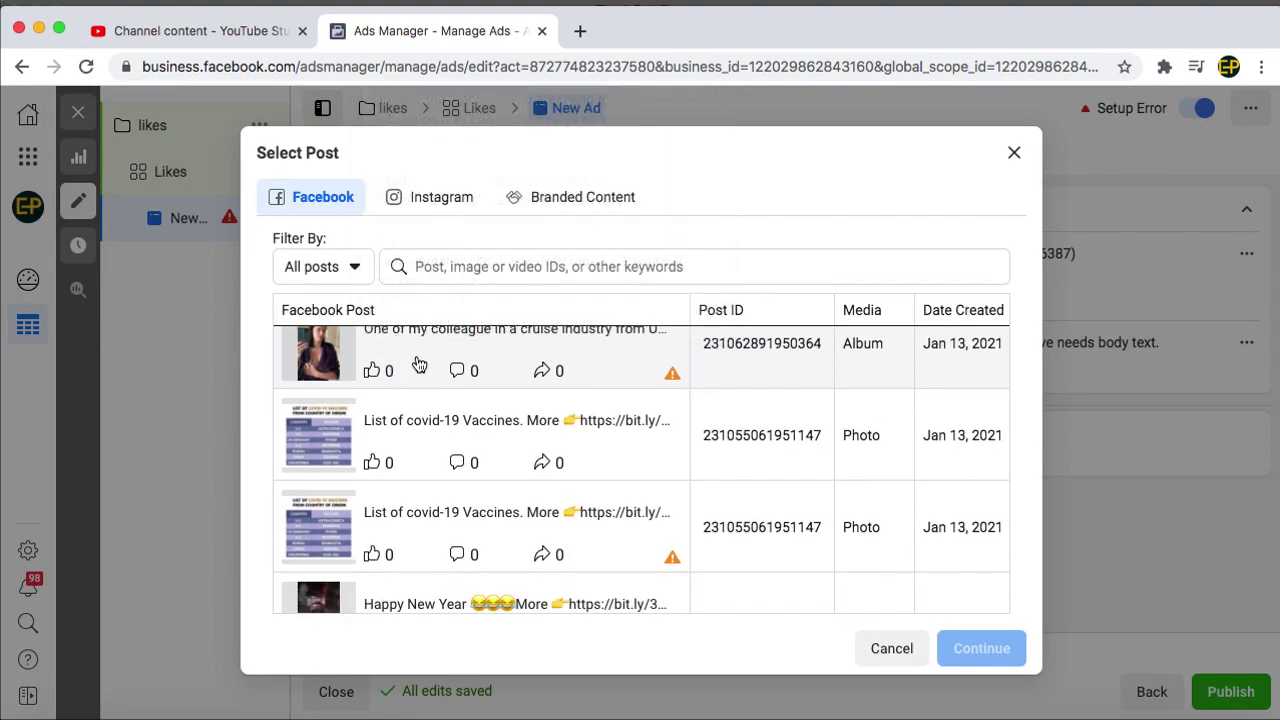
click(418, 362)
click(970, 644)
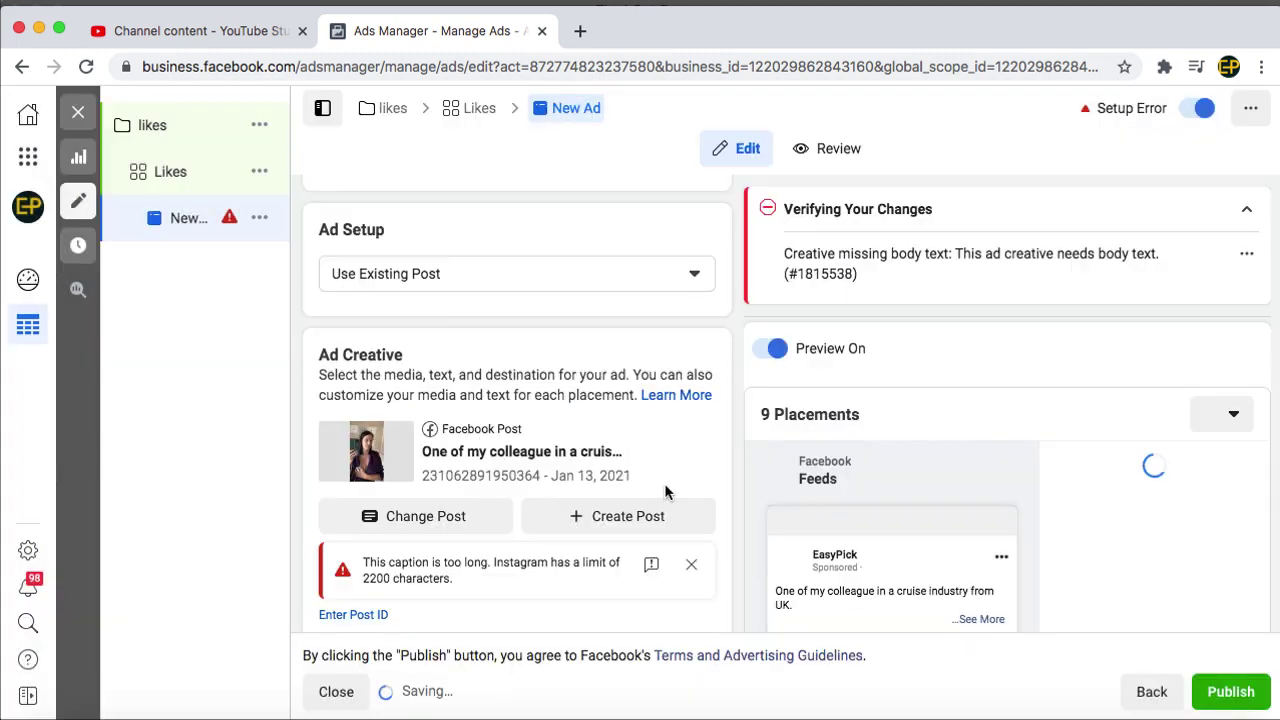
Dismiss the Instagram caption-length warning and change the ad's post to the "Happy New Year" video post from Jan 13, 2021
scroll(657, 515, down, 2)
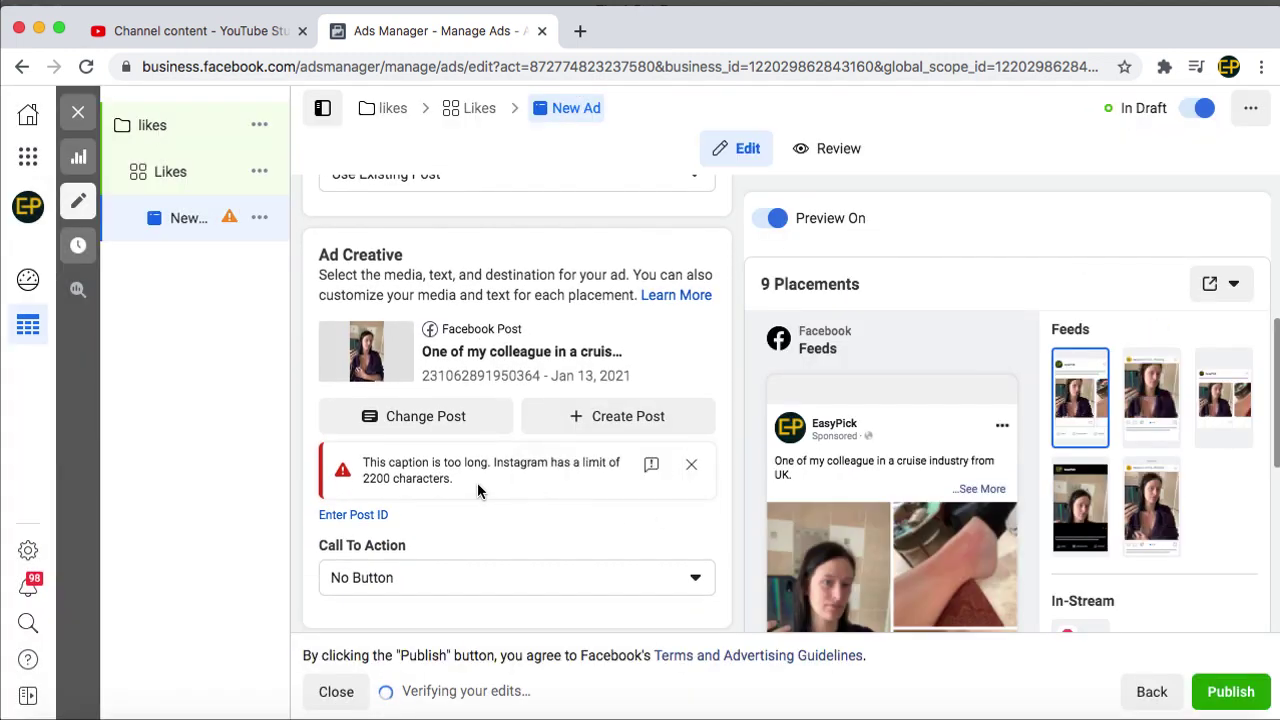
click(691, 470)
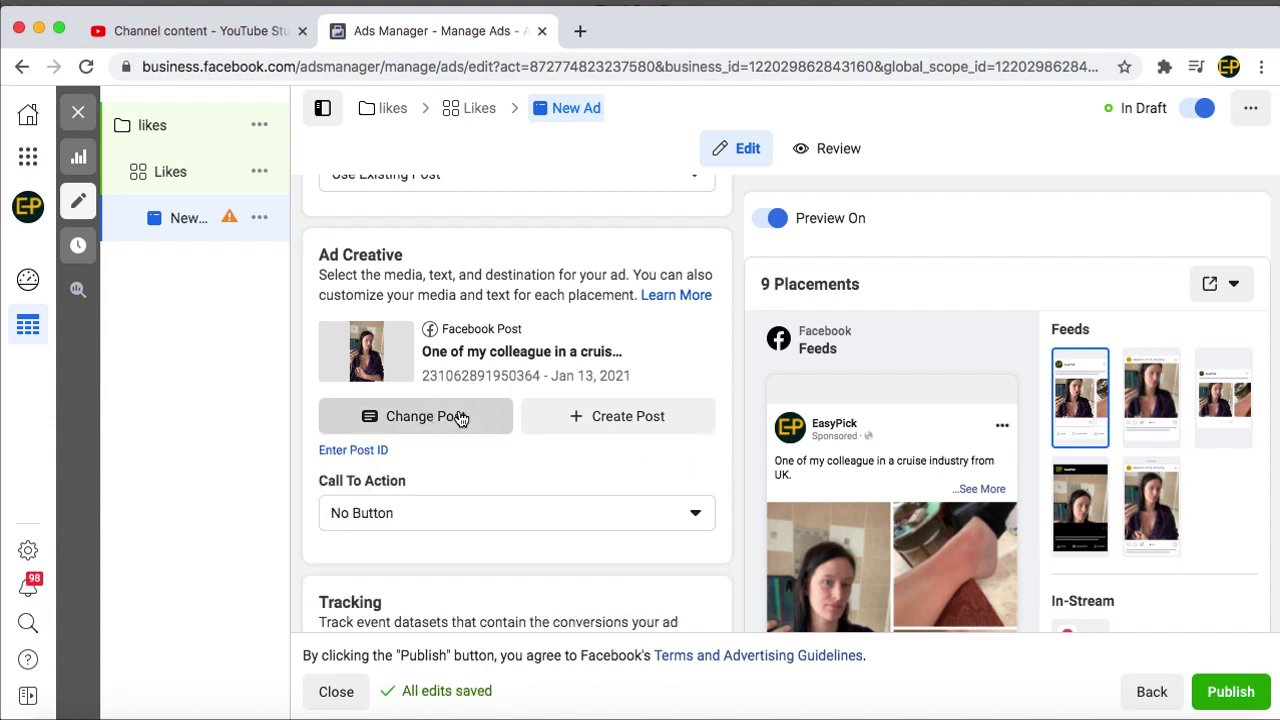
click(457, 414)
scroll(480, 440, down, 4)
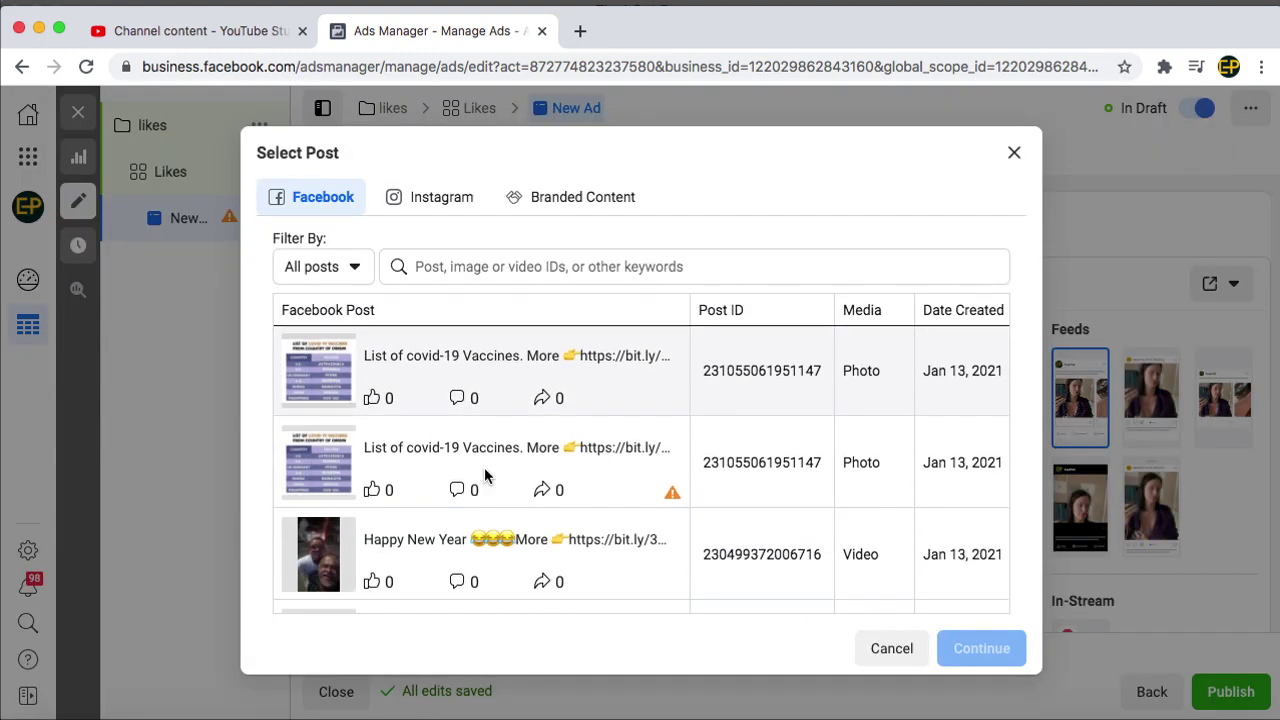
click(480, 460)
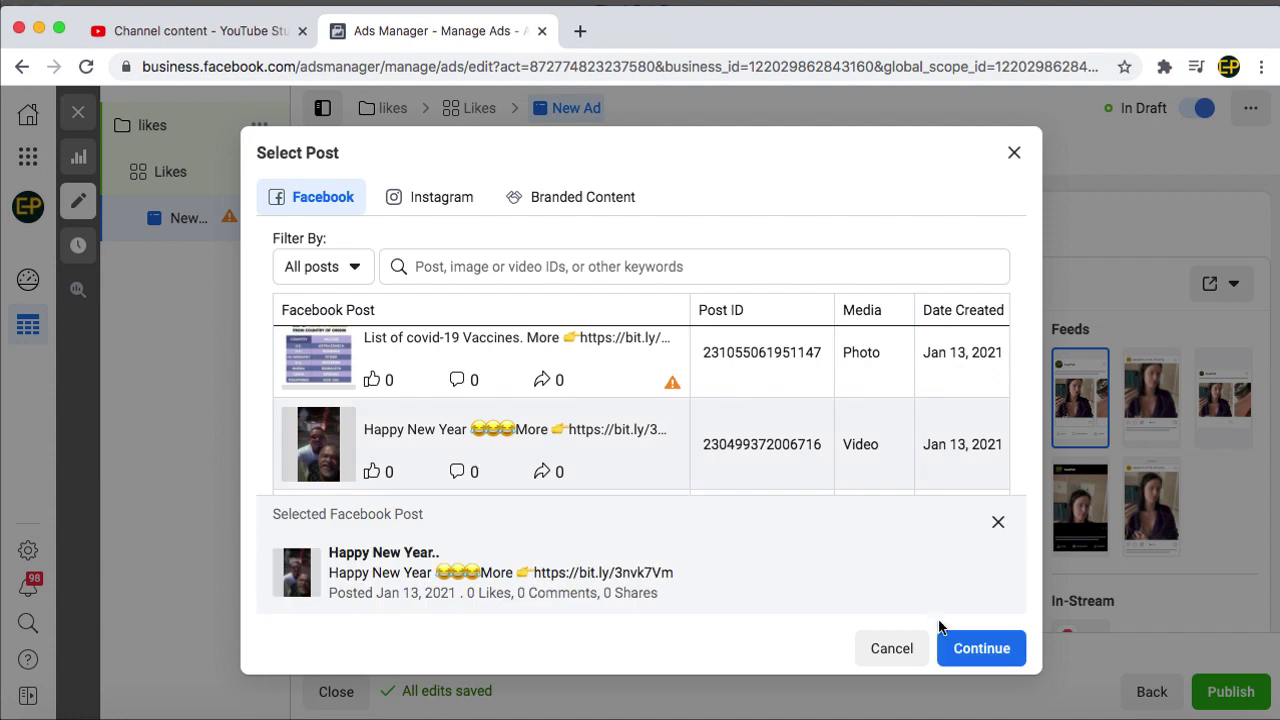
key(Return)
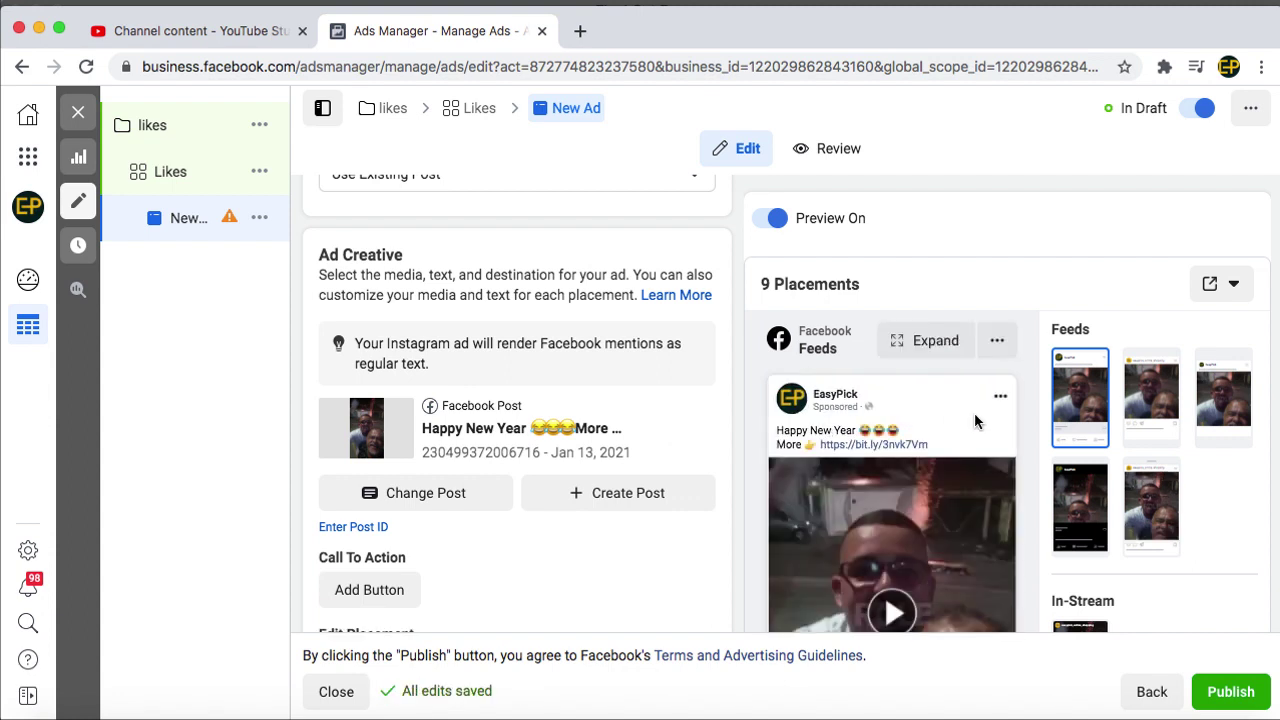
Examine the ad's placement previews from Feeds to Apps and Sites, along with the ad creative settings
scroll(974, 412, down, 1)
scroll(1105, 370, down, 10)
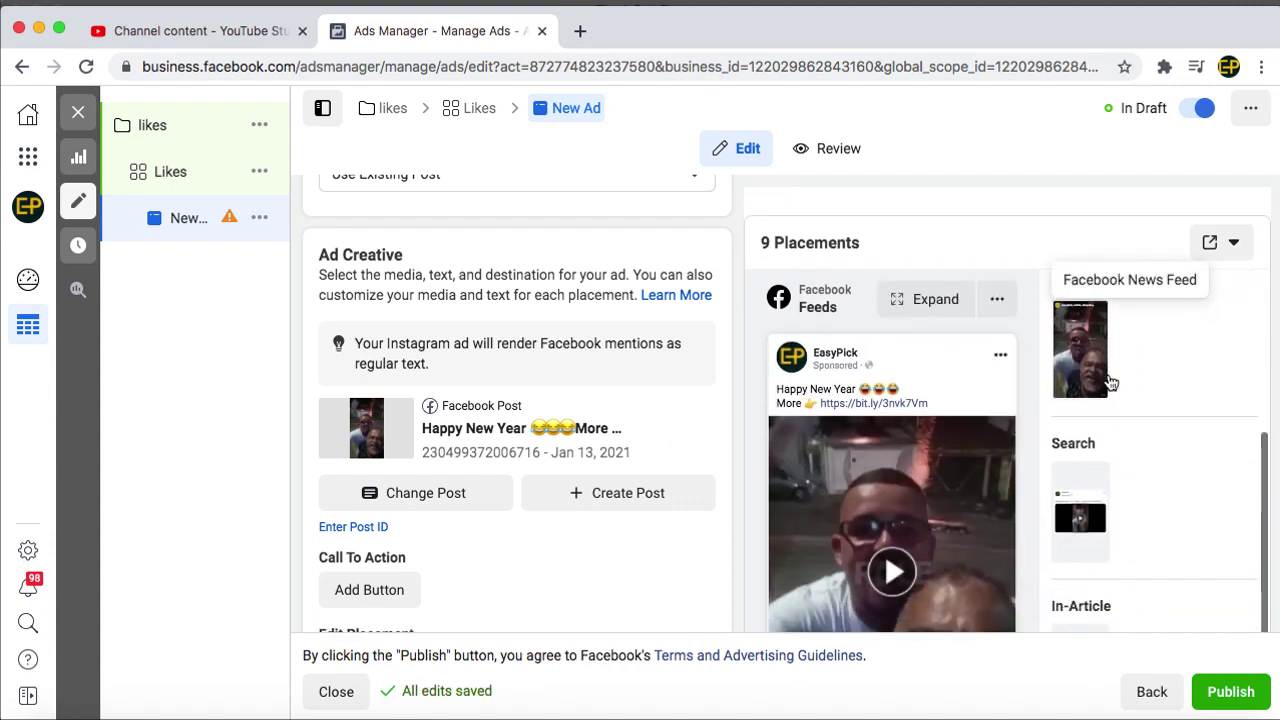
scroll(1105, 380, down, 5)
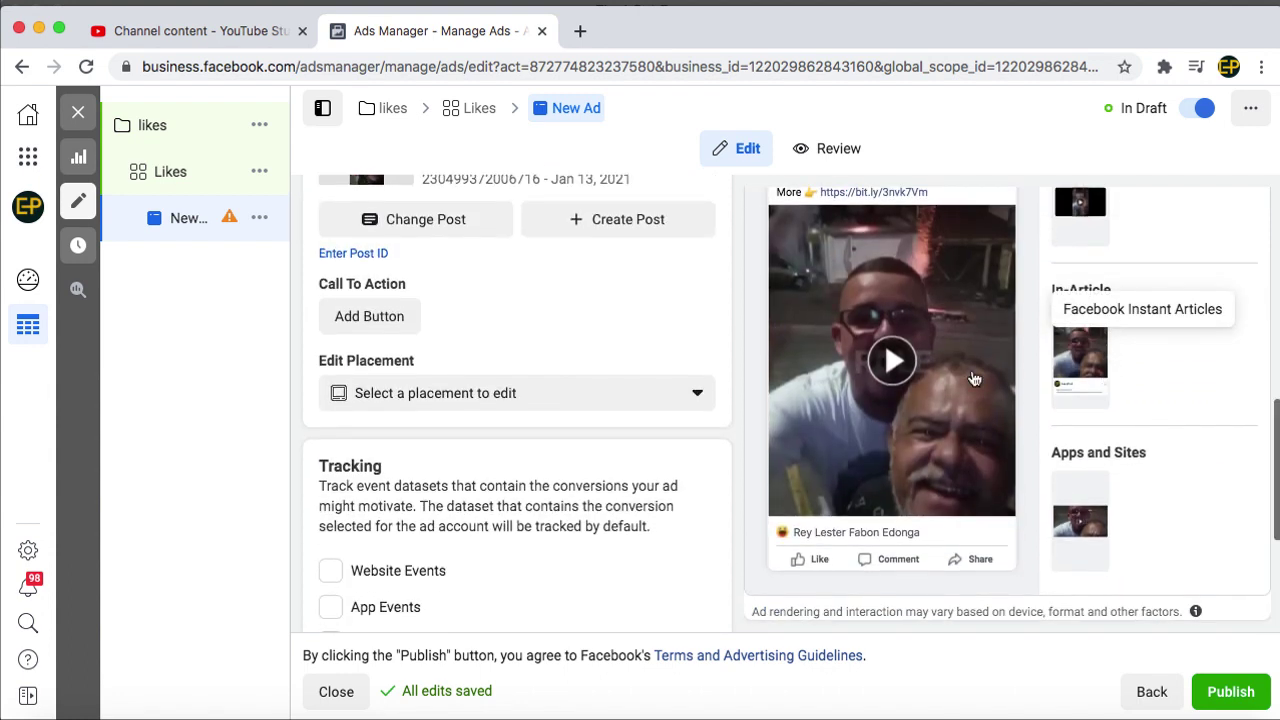
scroll(734, 364, up, 2)
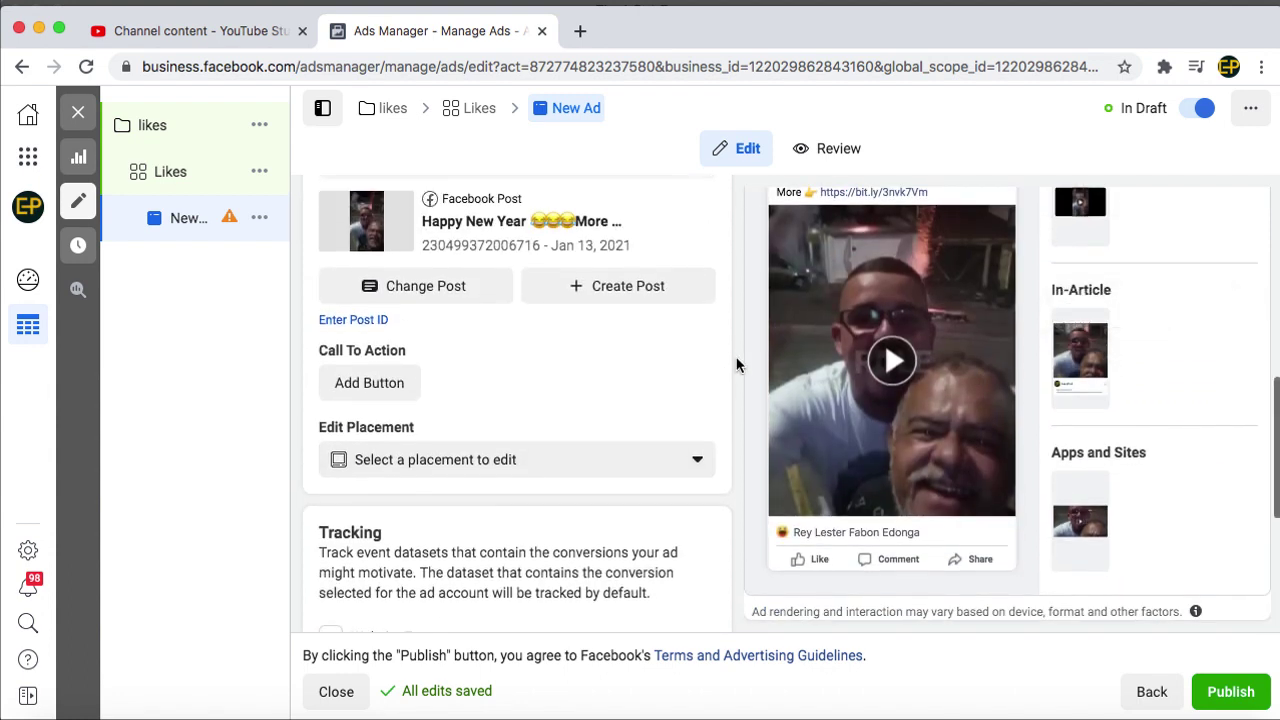
scroll(1208, 388, up, 3)
scroll(1208, 388, up, 8)
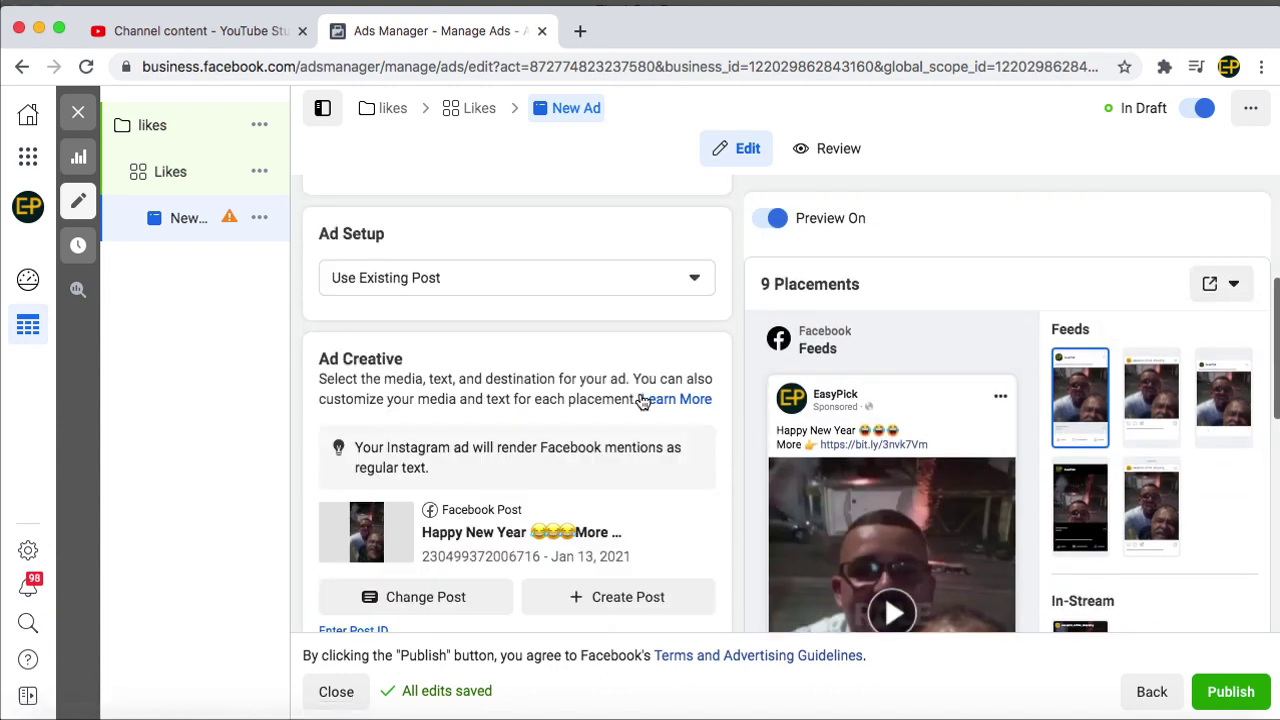
Add a Send Message call to action to the ad's post and update the post
scroll(640, 398, down, 8)
scroll(640, 398, up, 3)
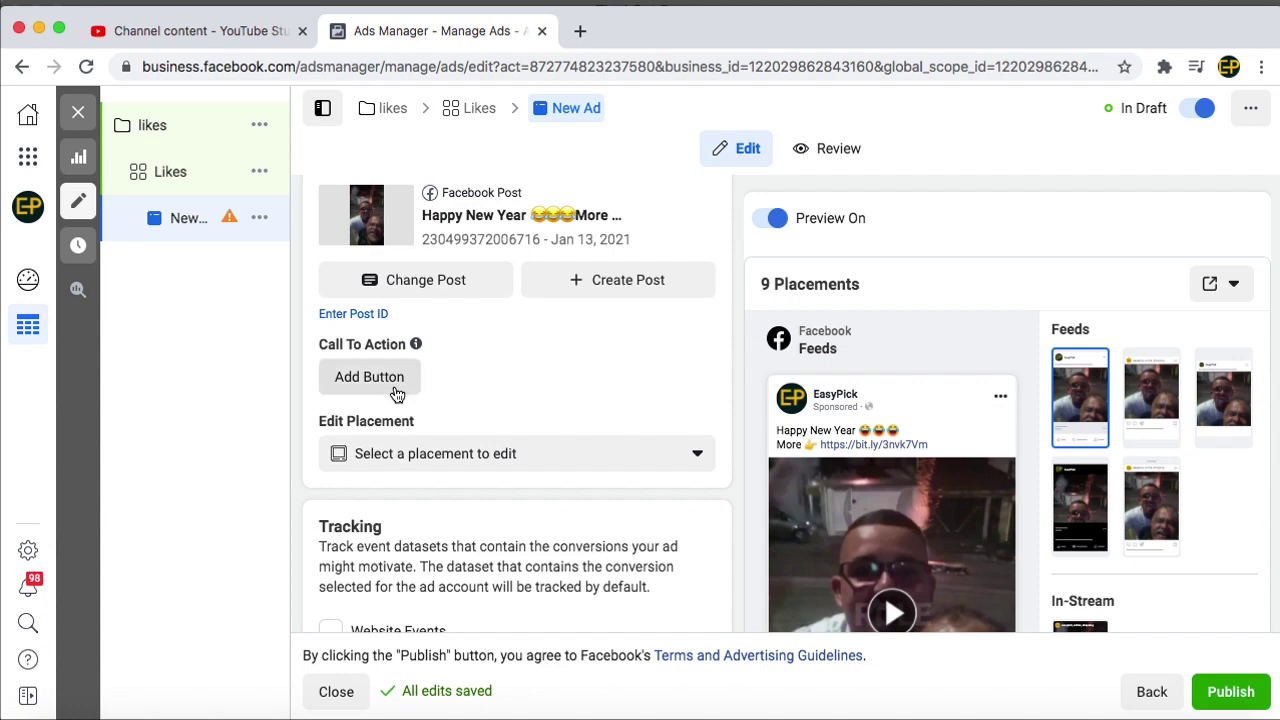
click(394, 389)
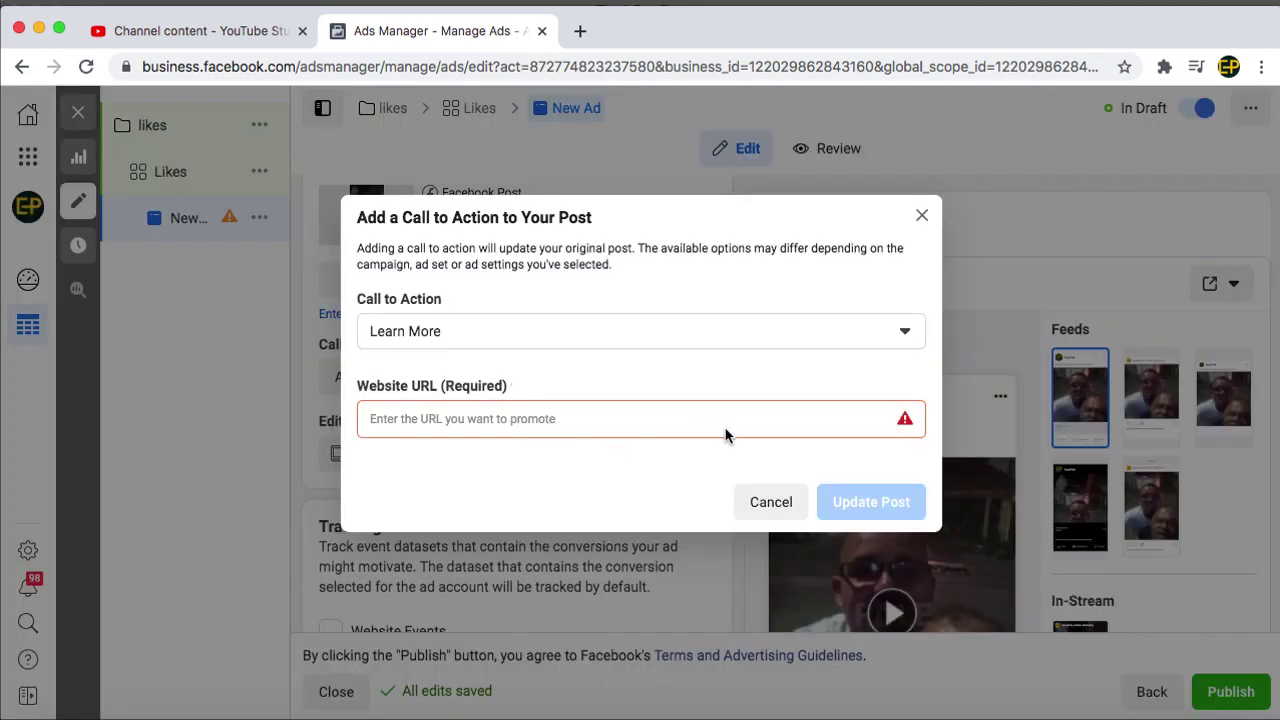
click(700, 343)
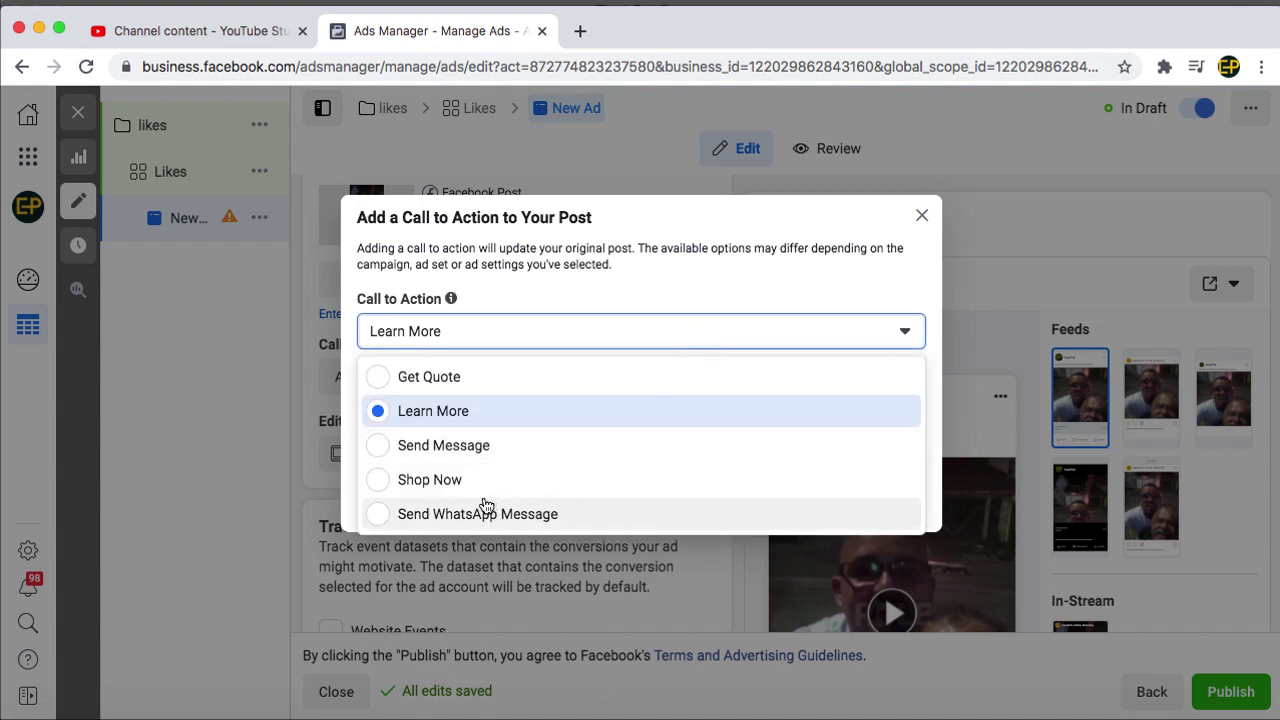
click(452, 455)
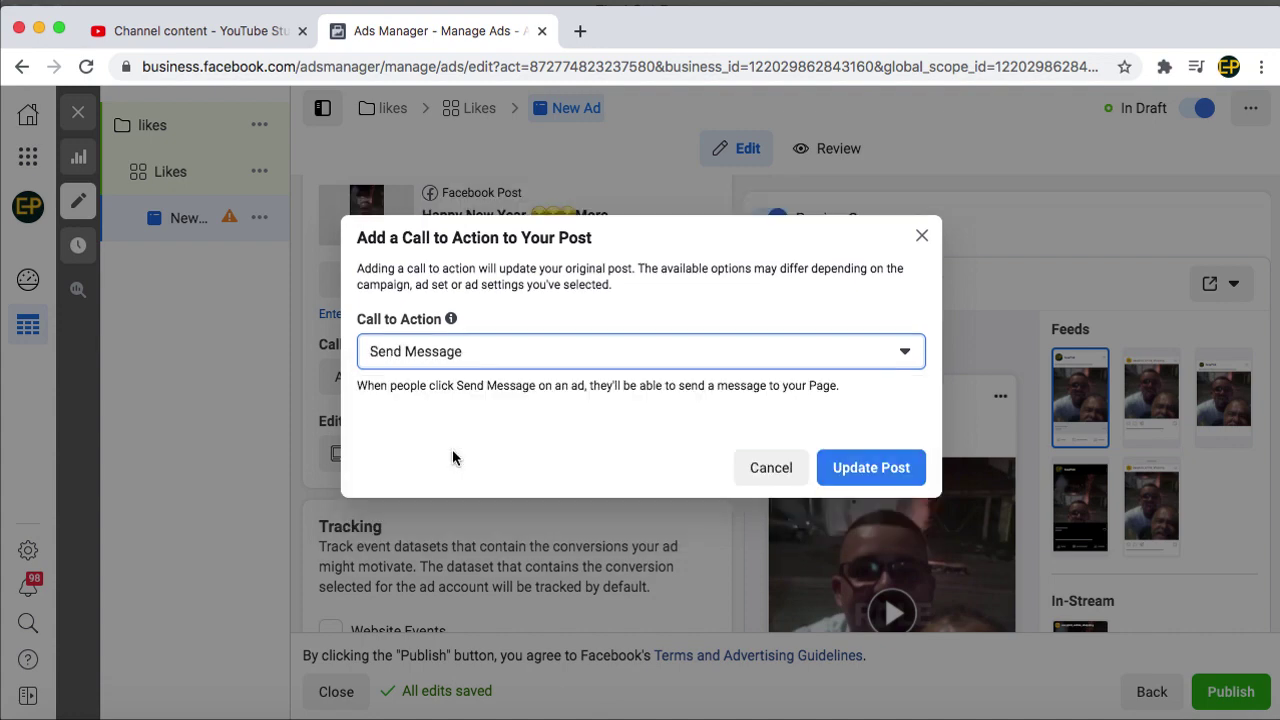
click(866, 468)
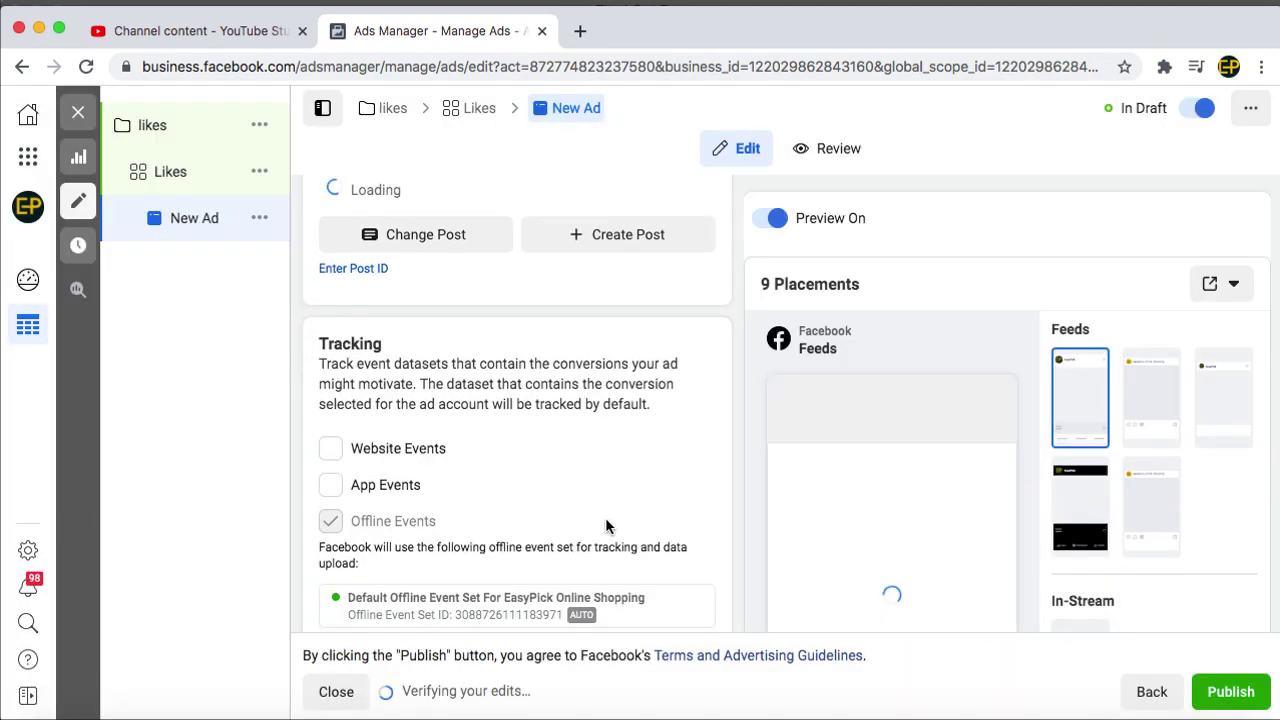
Review the ad's Tracking settings and return to the settings of the "likes" campaign
scroll(605, 525, down, 4)
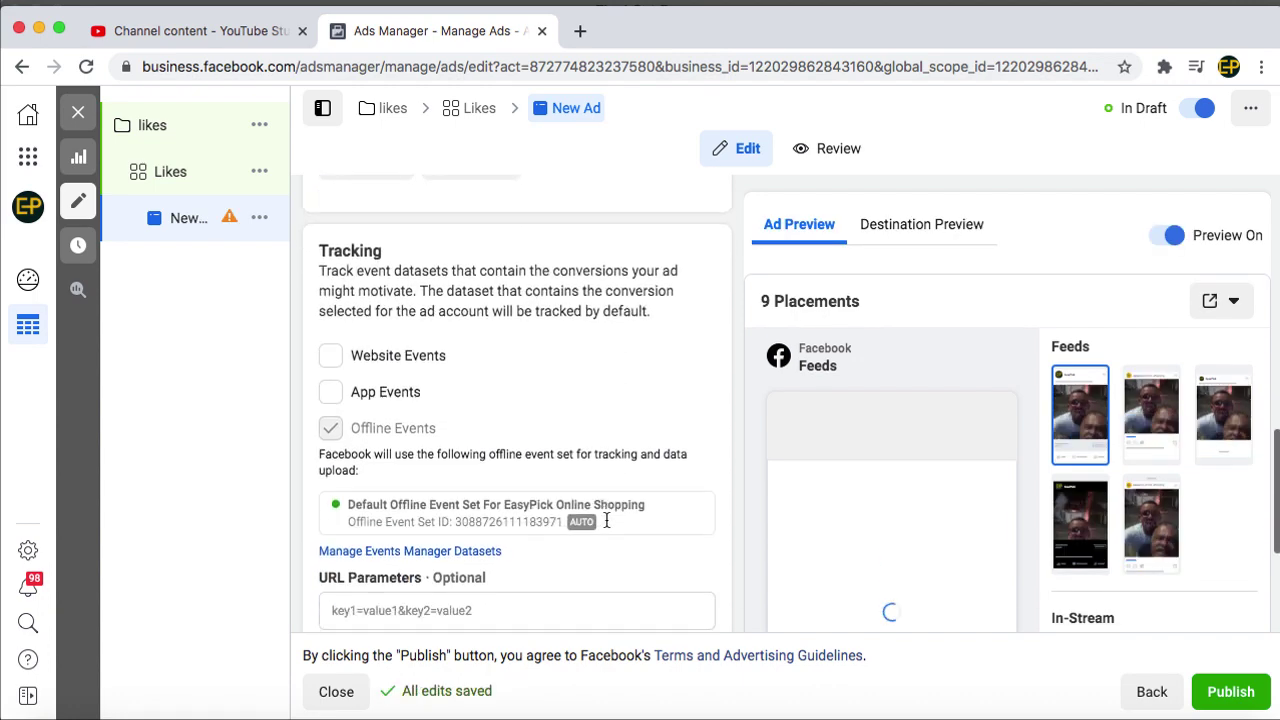
scroll(605, 517, down, 5)
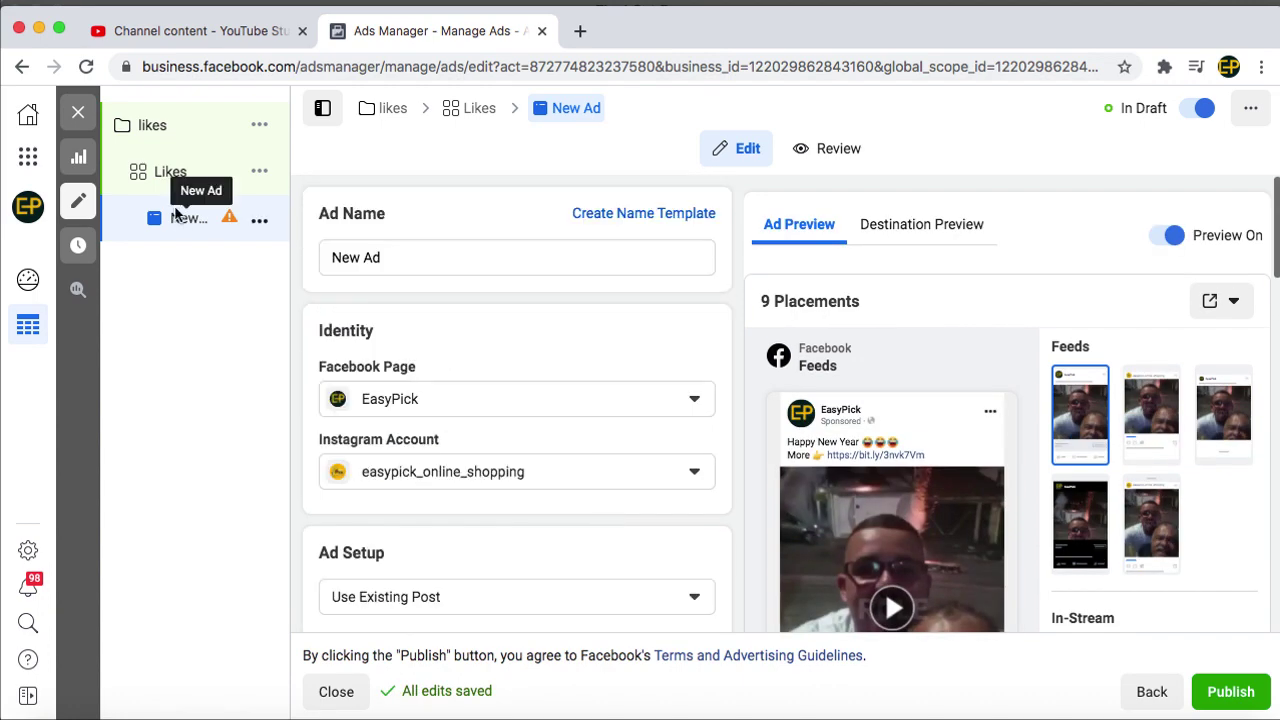
click(155, 128)
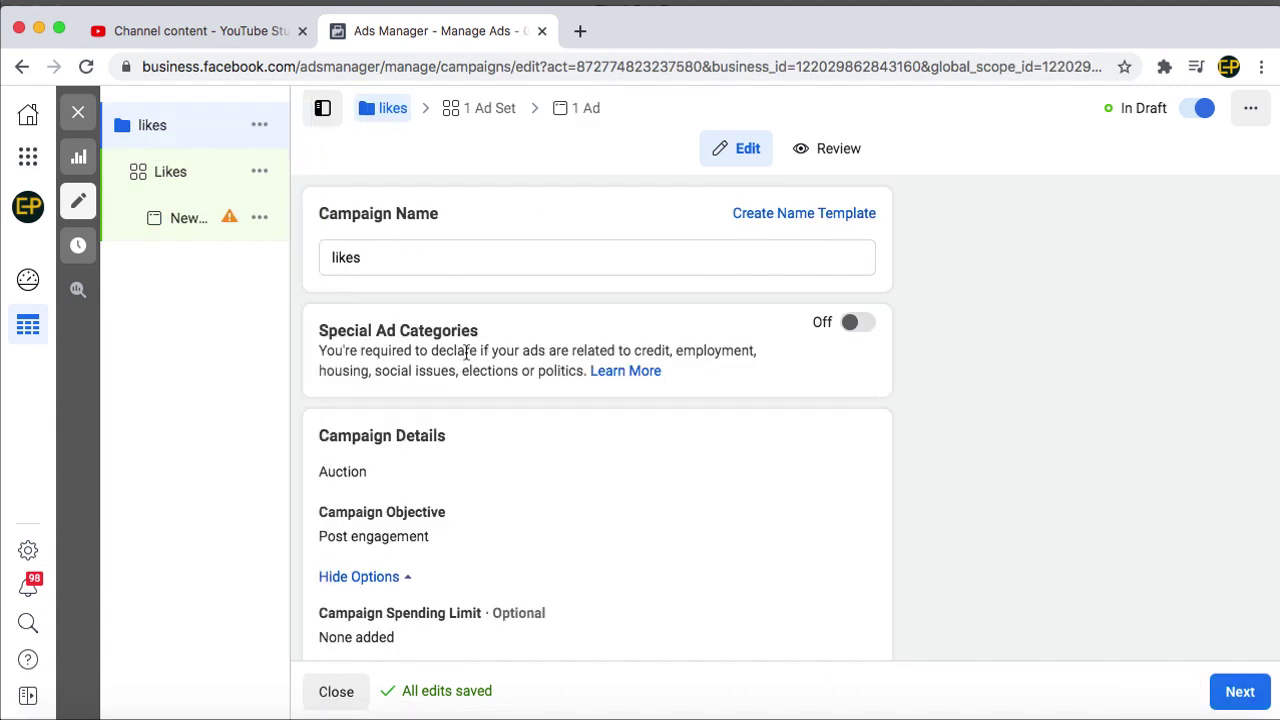
Change the campaign objective's engagement type to Page likes and continue with the new objective
scroll(470, 360, down, 3)
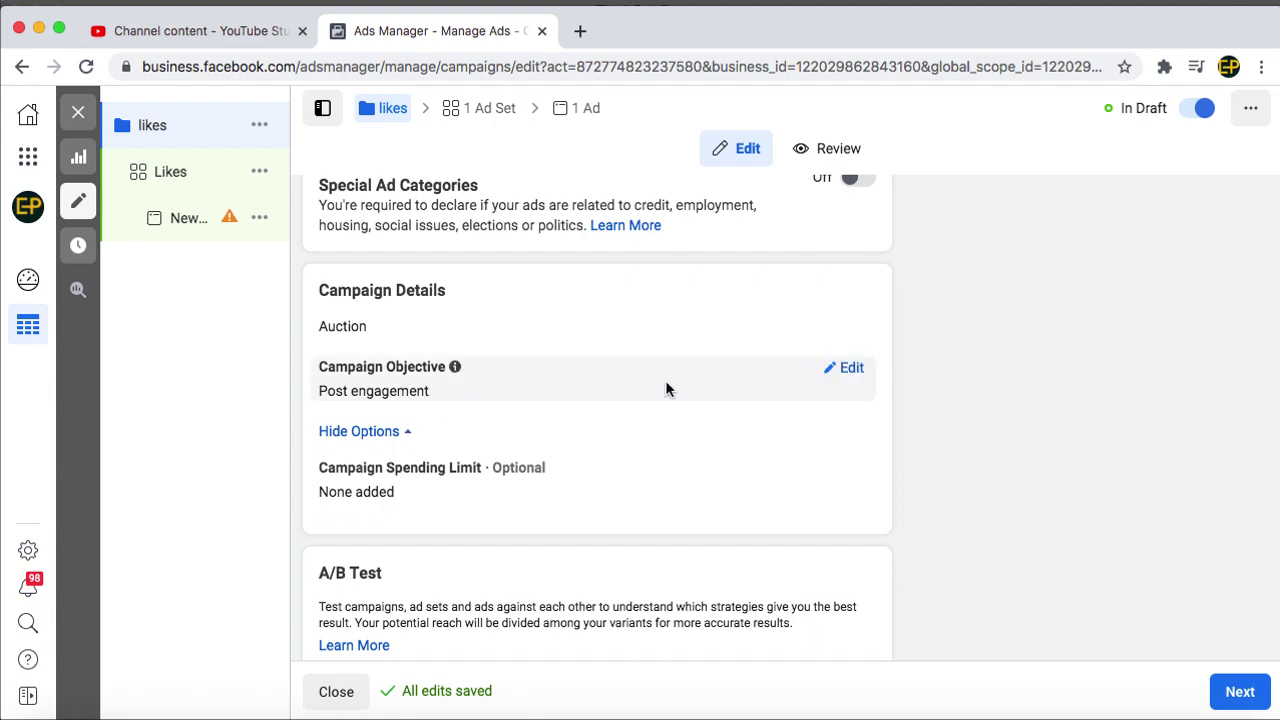
click(851, 369)
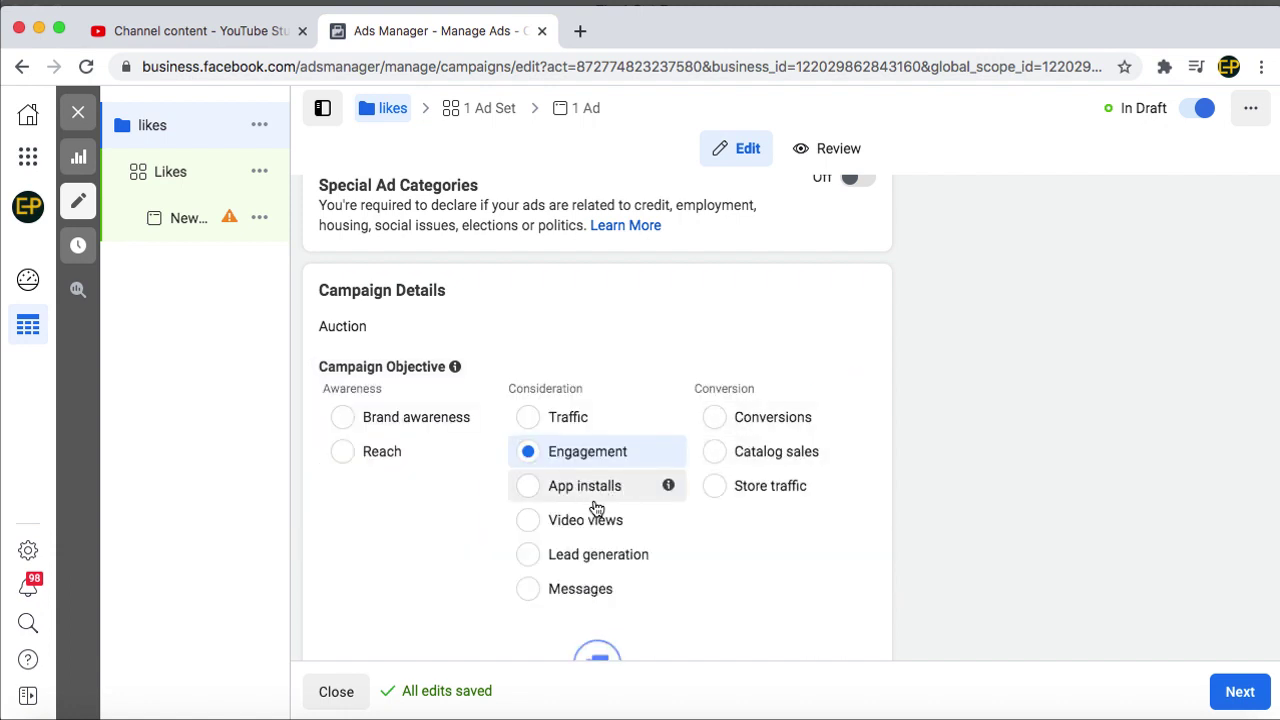
scroll(596, 508, down, 5)
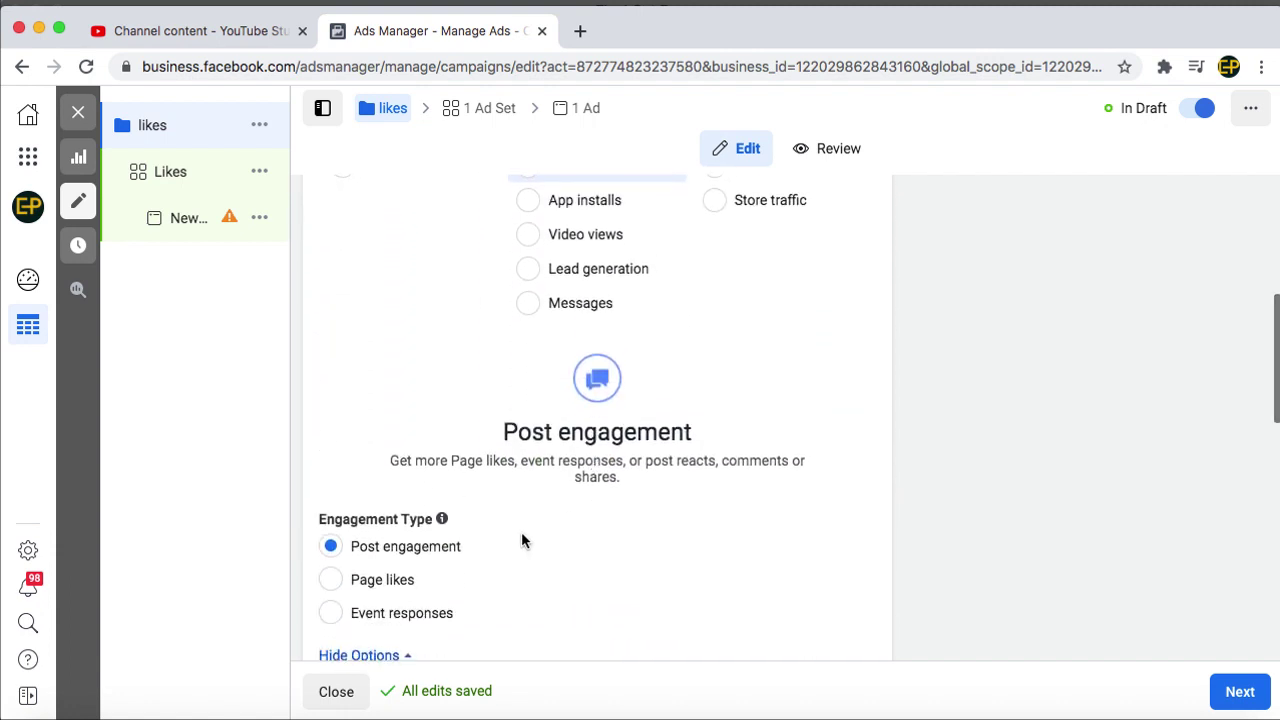
click(340, 580)
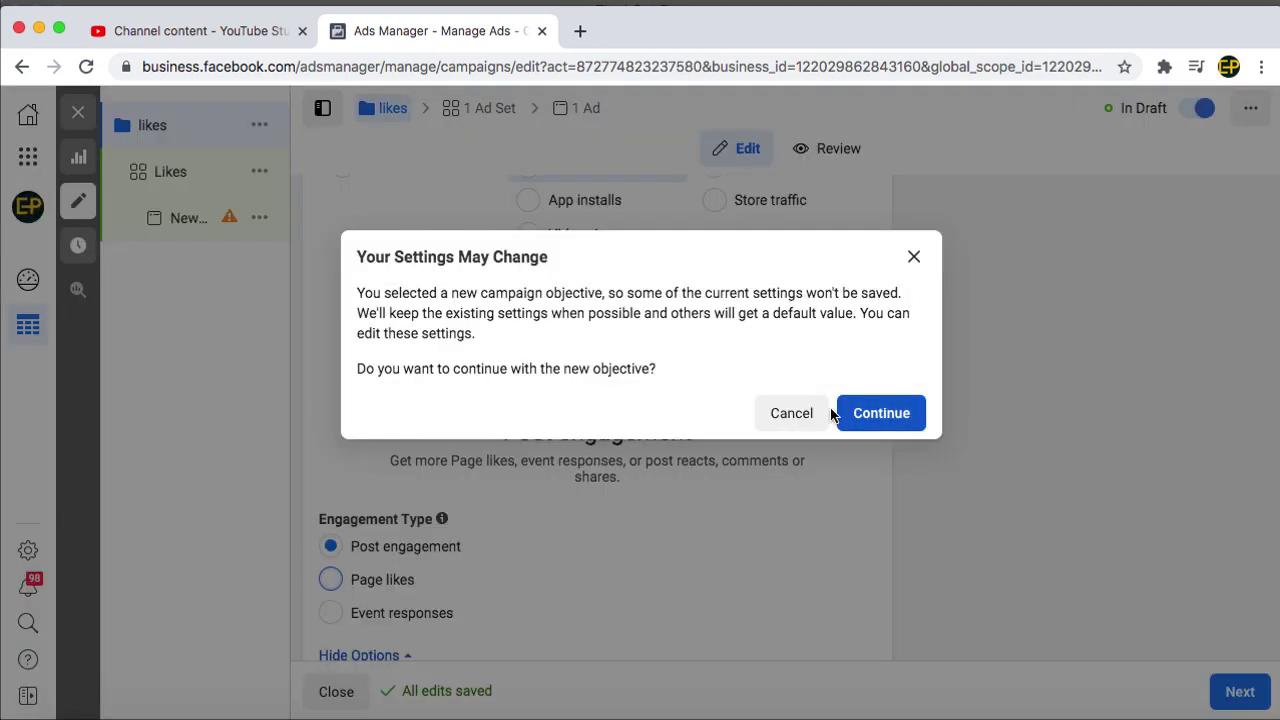
click(876, 424)
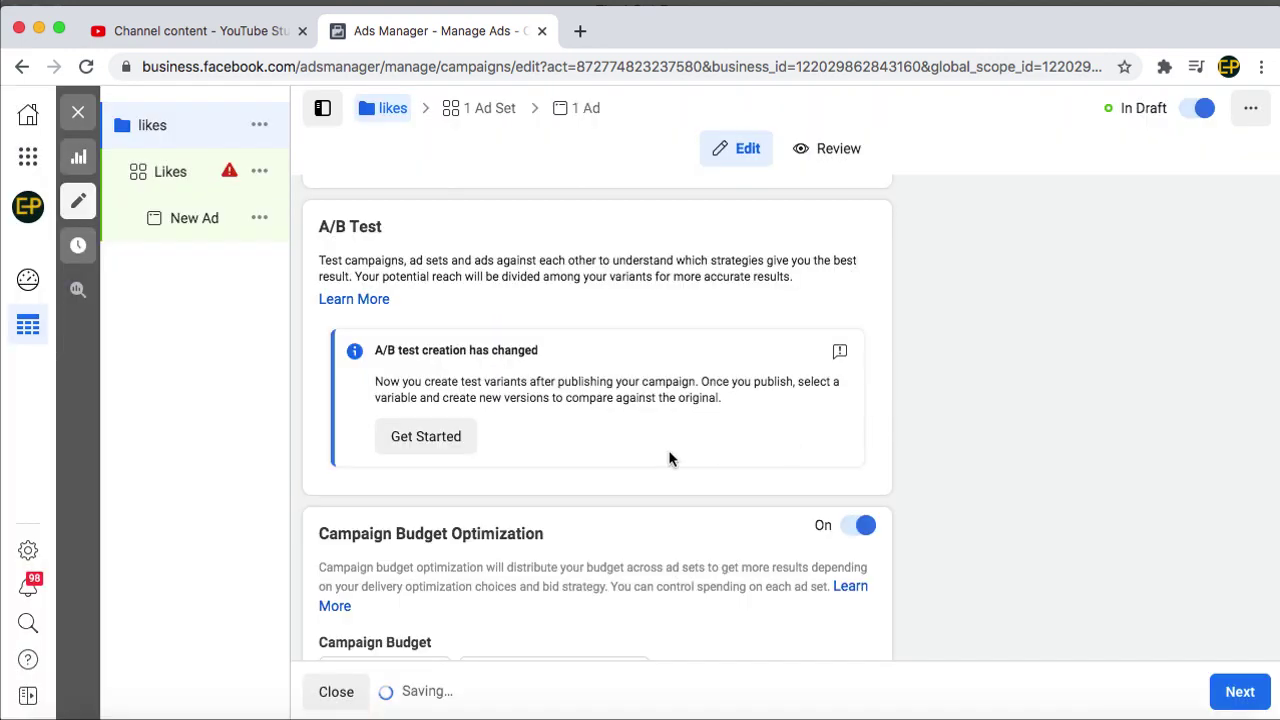
scroll(545, 458, down, 2)
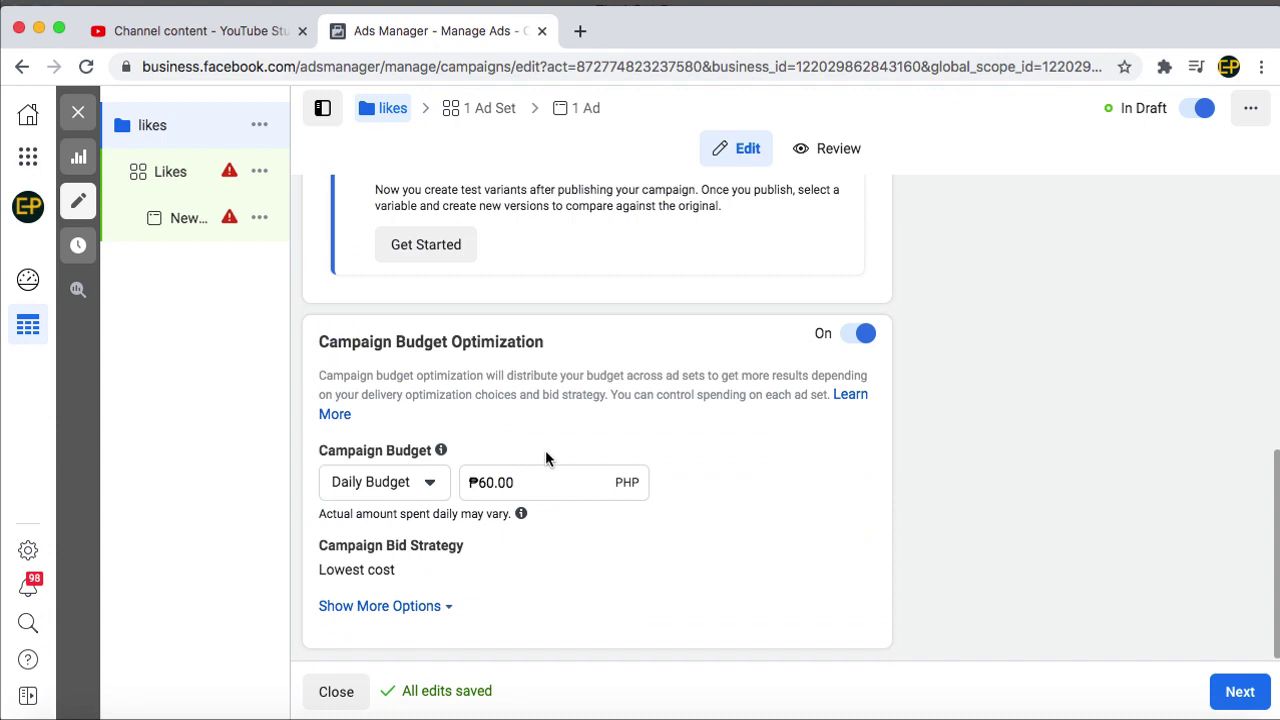
scroll(545, 458, up, 5)
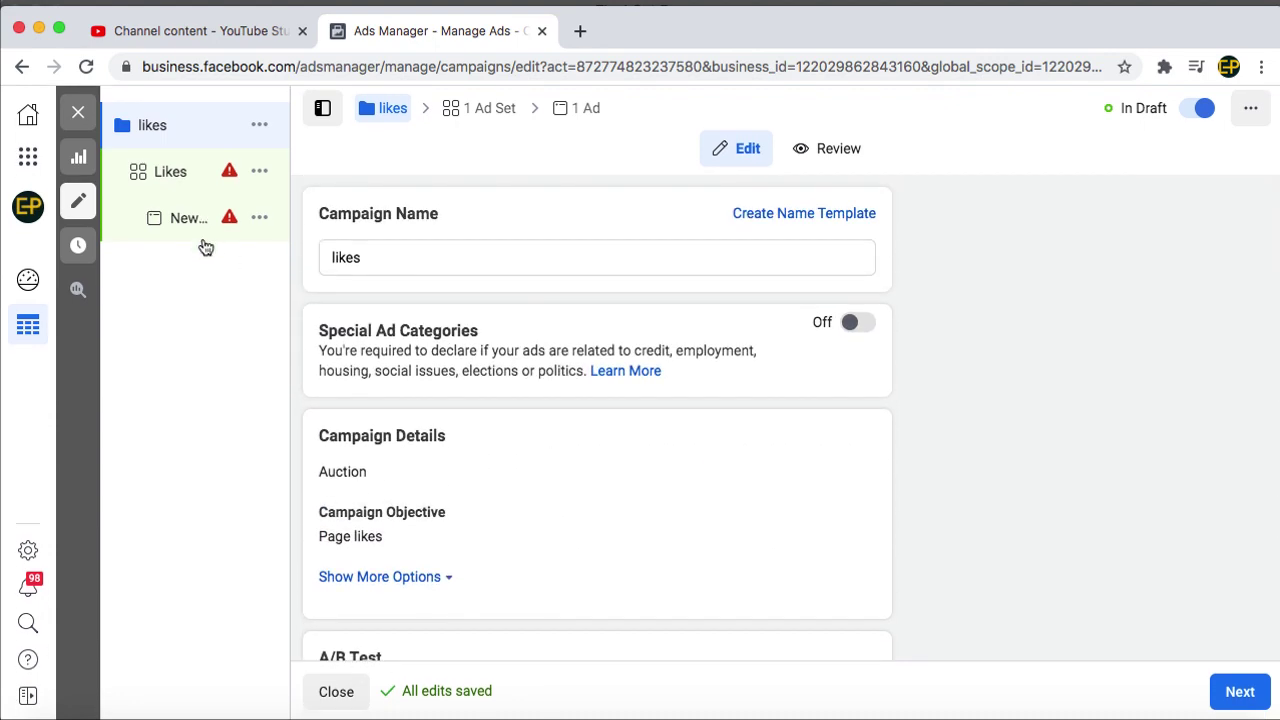
Choose the EasyPick page under EasyPick Online Shopping as the "Likes" ad set's Facebook Page and review the ad set's other settings
click(187, 176)
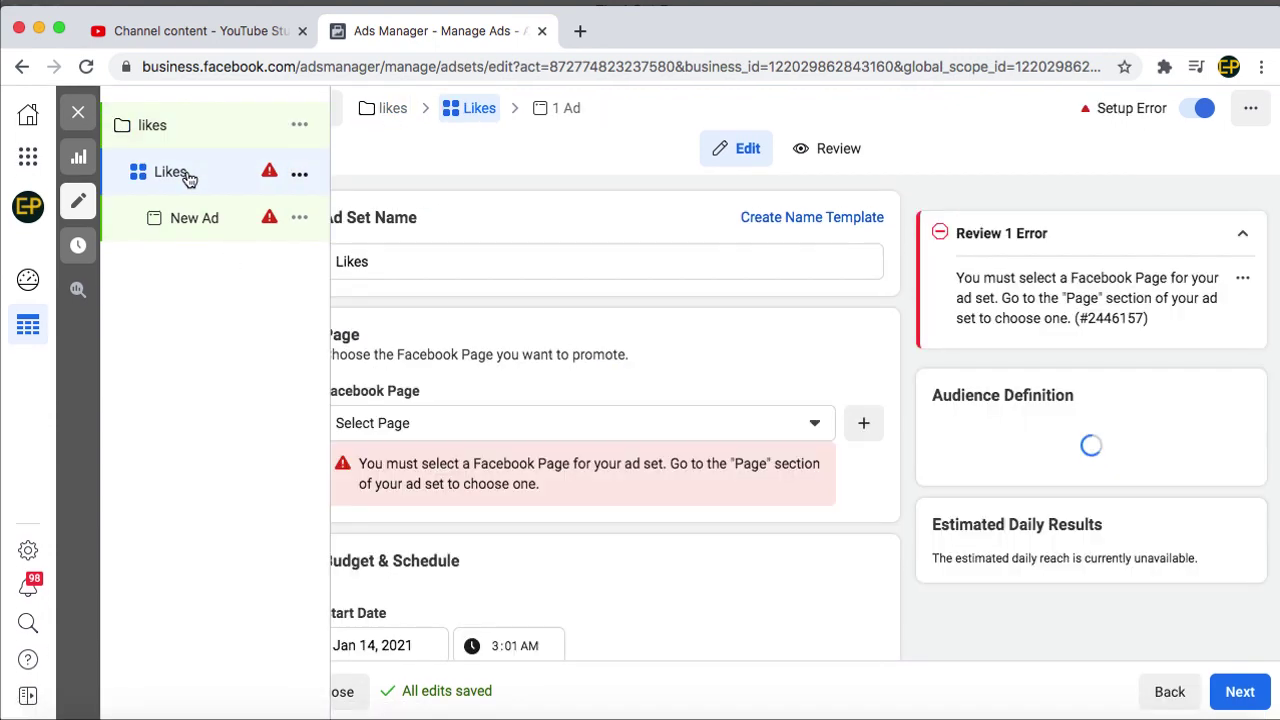
click(495, 420)
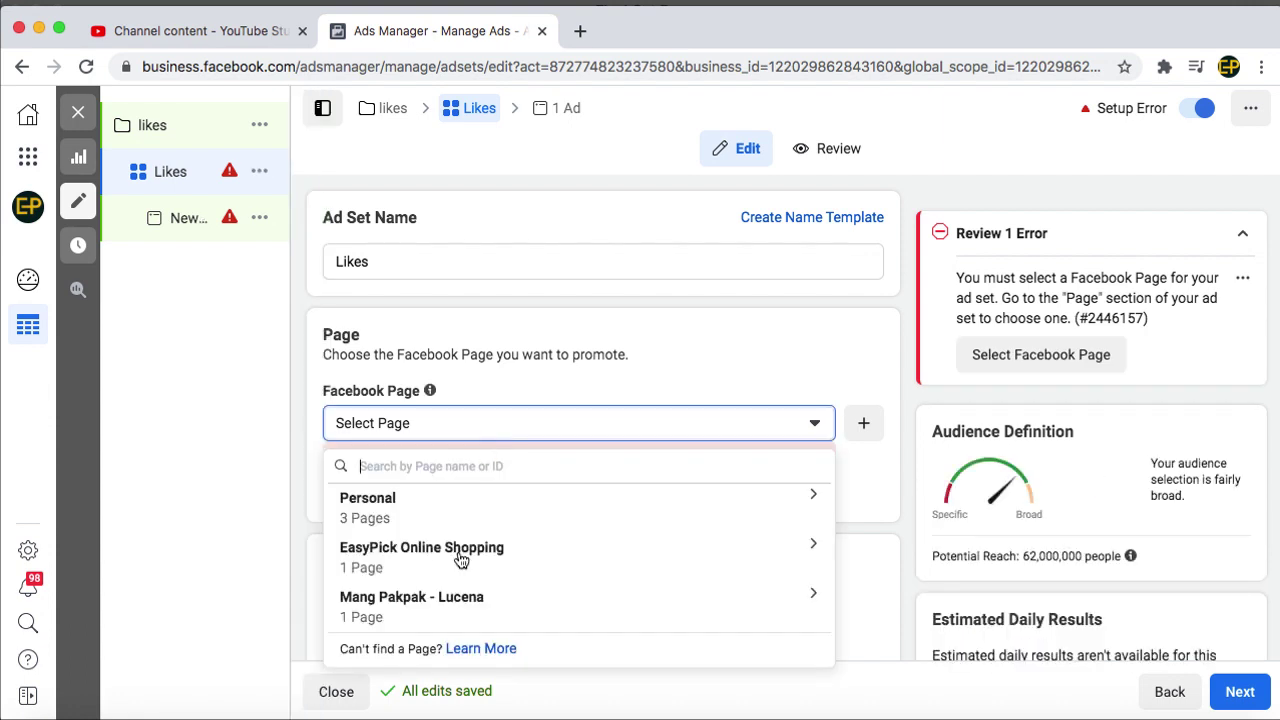
click(460, 556)
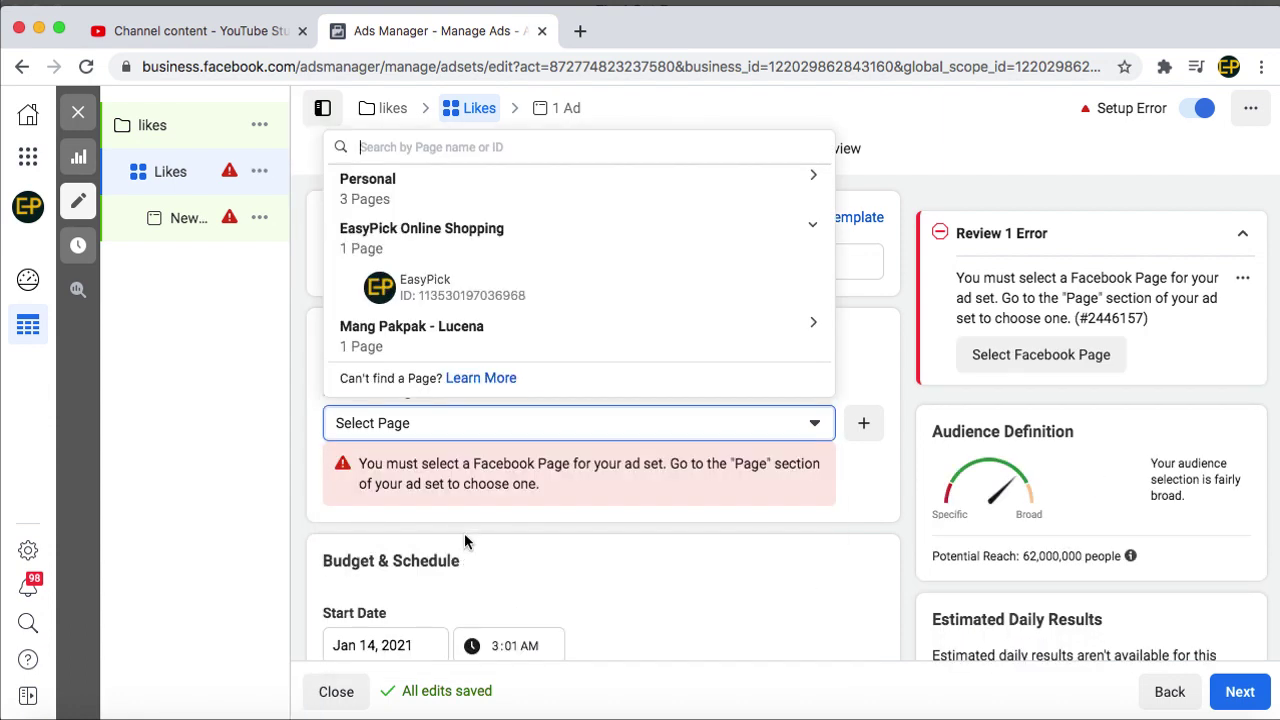
click(415, 289)
scroll(461, 508, down, 5)
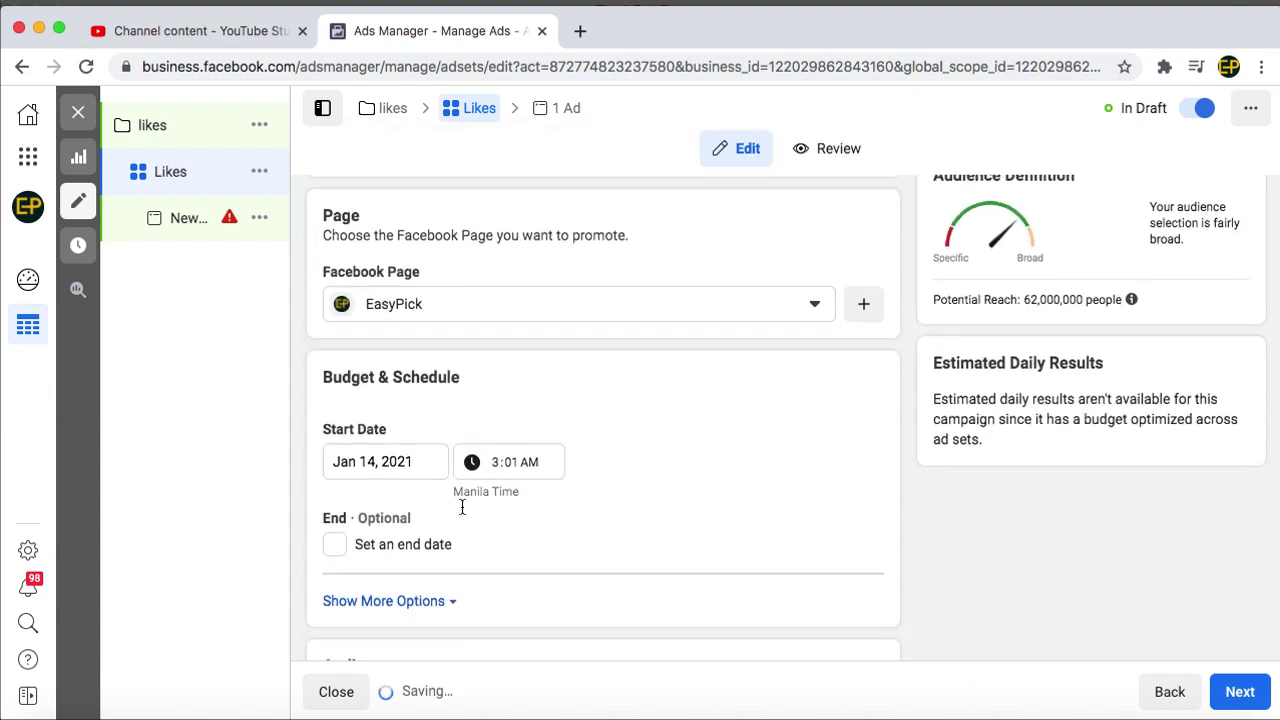
scroll(461, 505, down, 10)
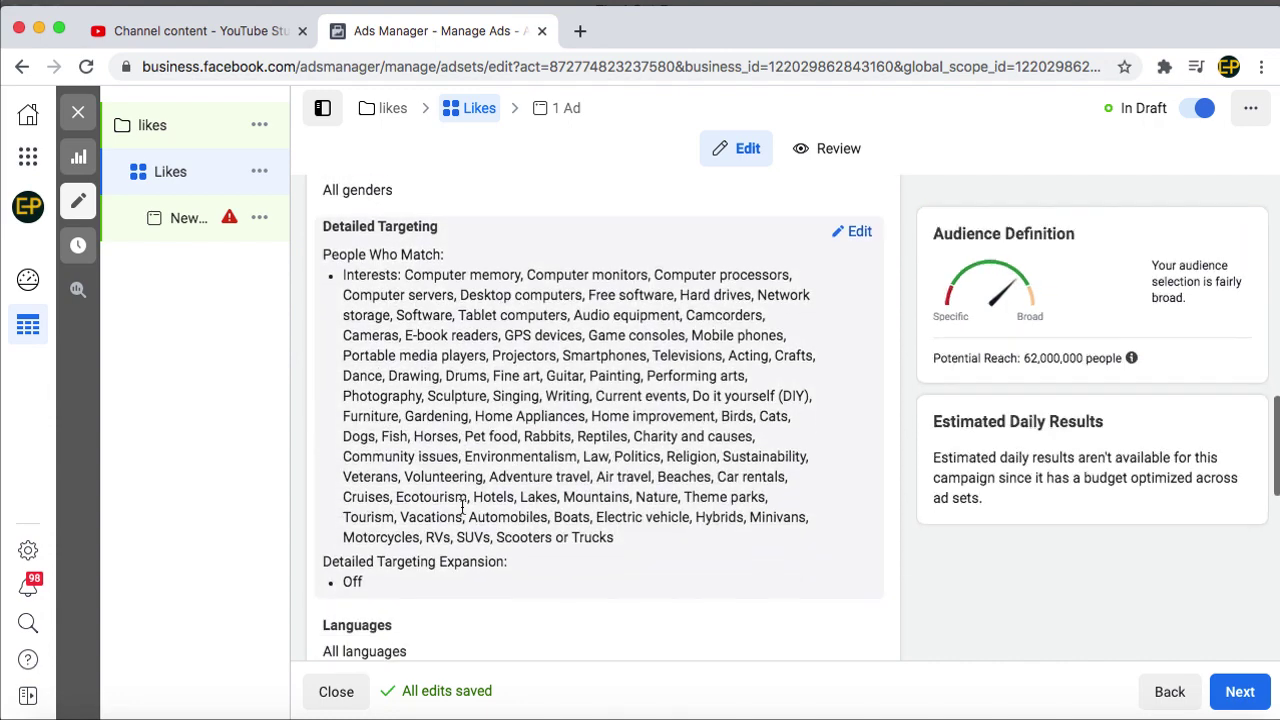
scroll(461, 505, down, 2)
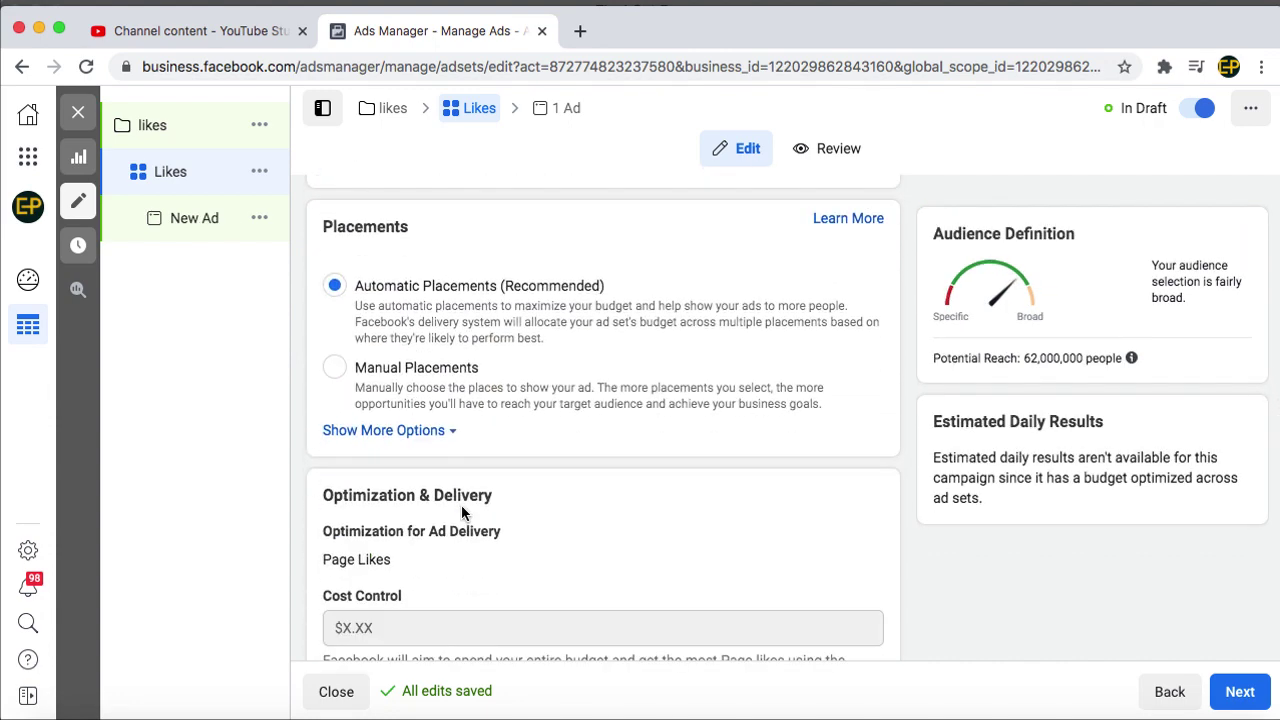
scroll(461, 505, down, 3)
scroll(457, 514, up, 15)
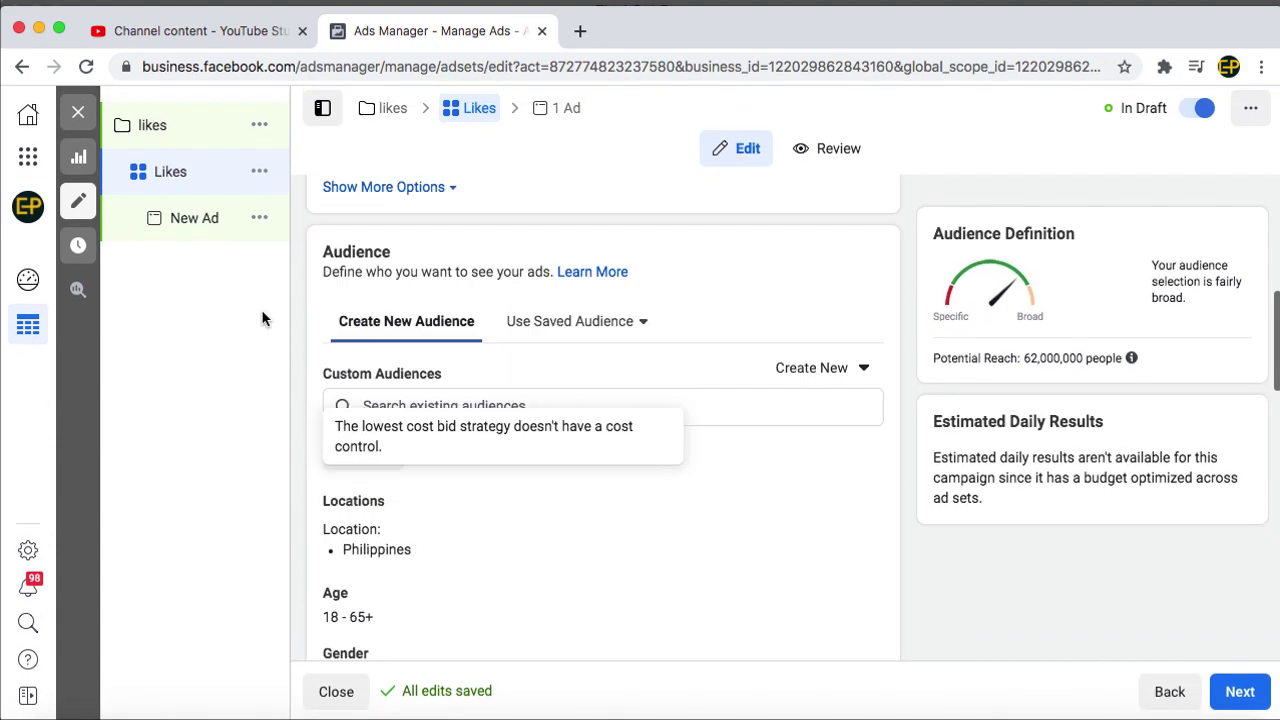
Examine the new ad's identity, creative, primary text and tracking settings for the Page likes objective
click(194, 217)
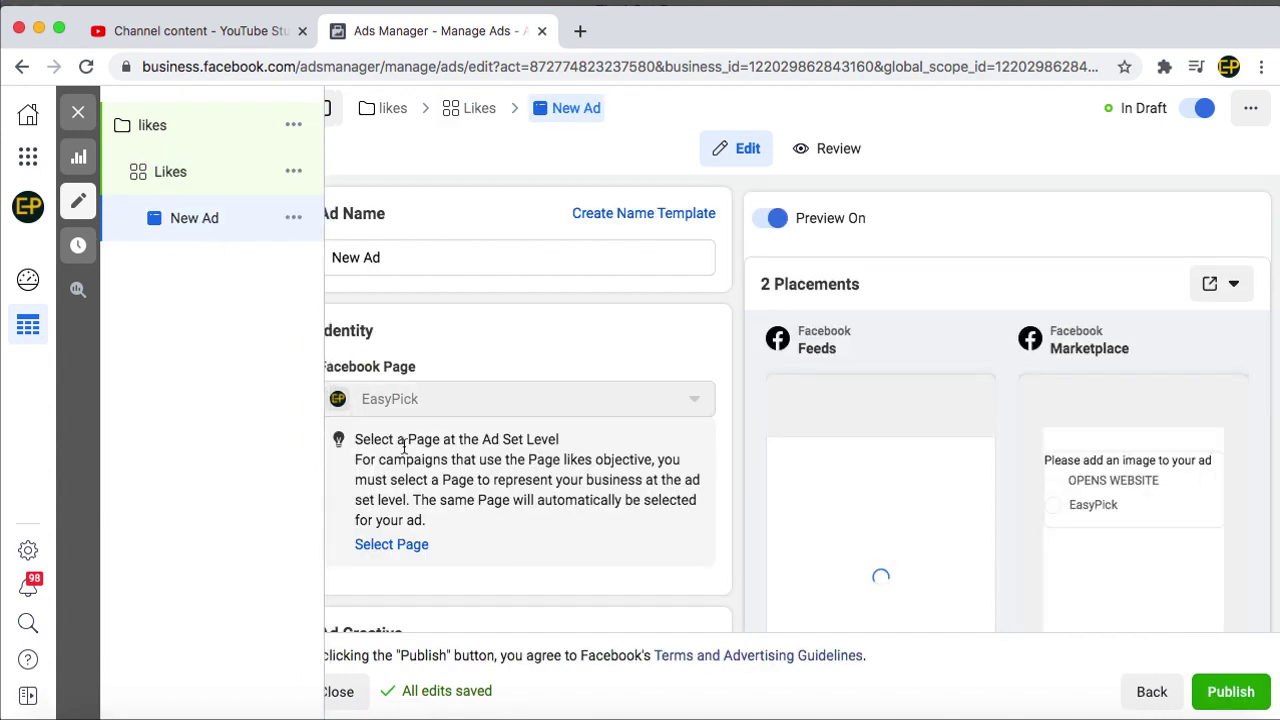
scroll(421, 484, down, 5)
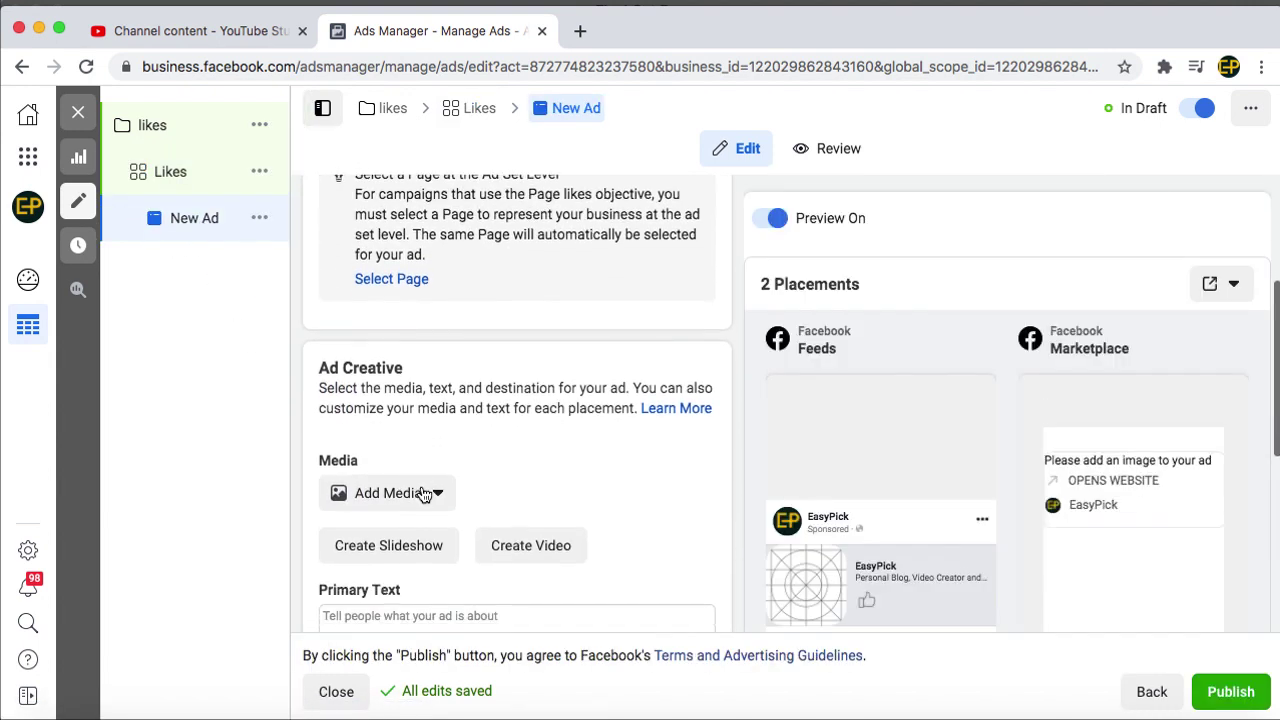
scroll(424, 494, down, 1)
scroll(424, 494, down, 3)
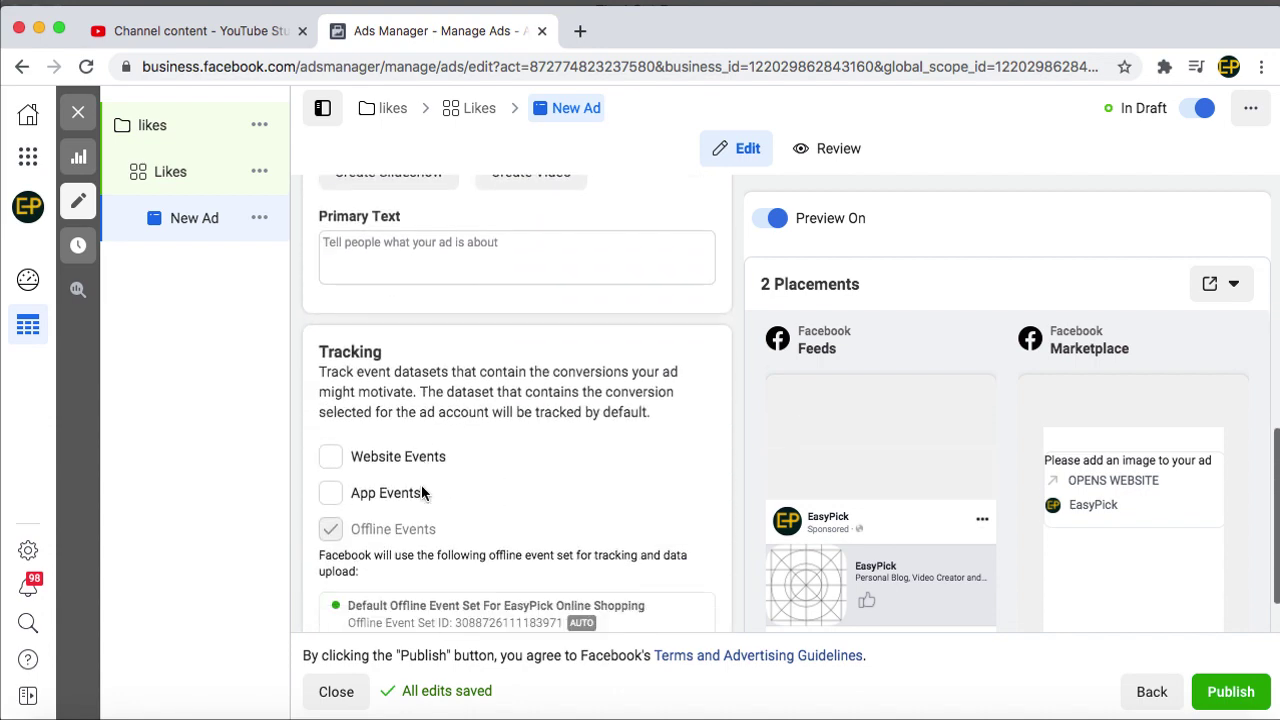
scroll(421, 484, up, 4)
scroll(421, 492, up, 3)
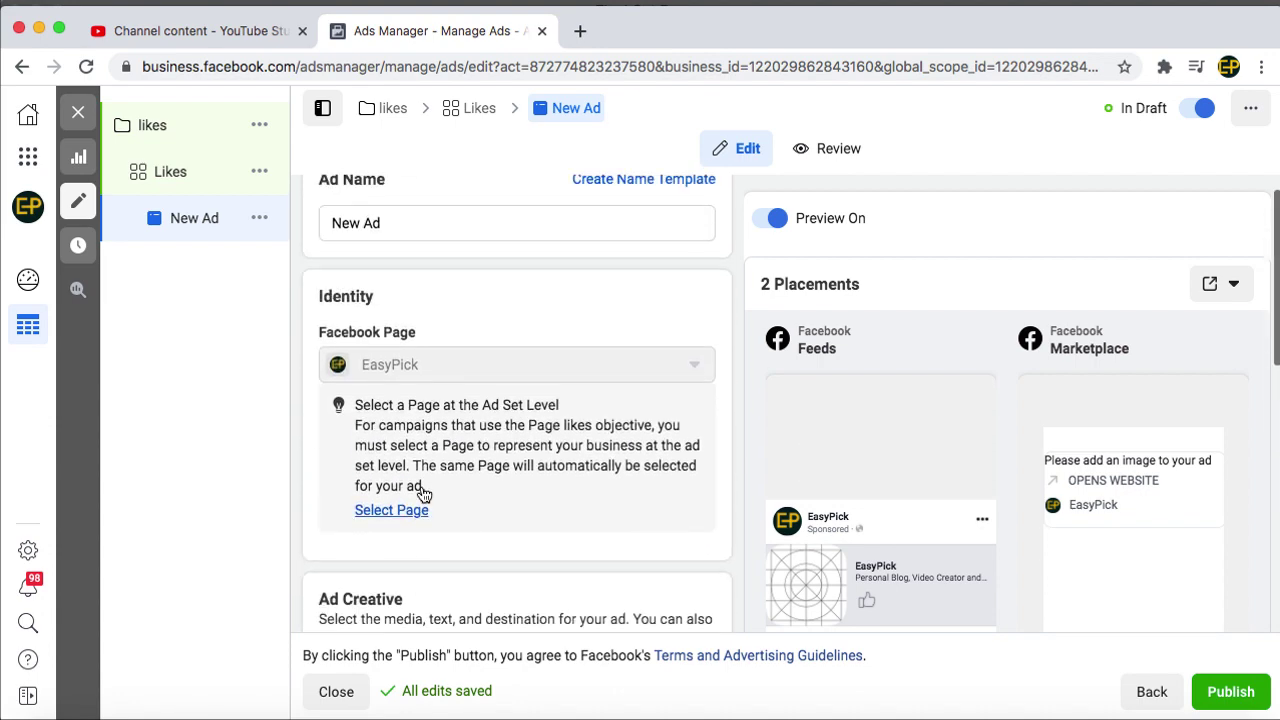
scroll(421, 486, down, 4)
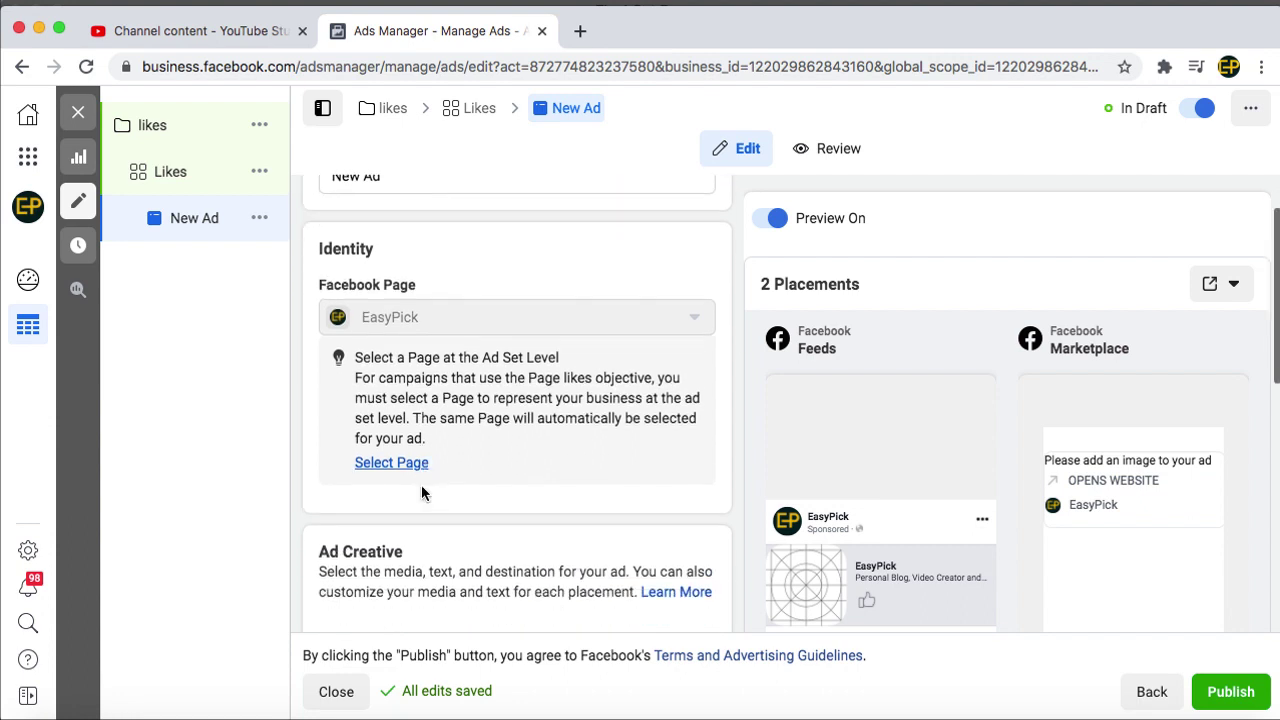
scroll(421, 484, down, 1)
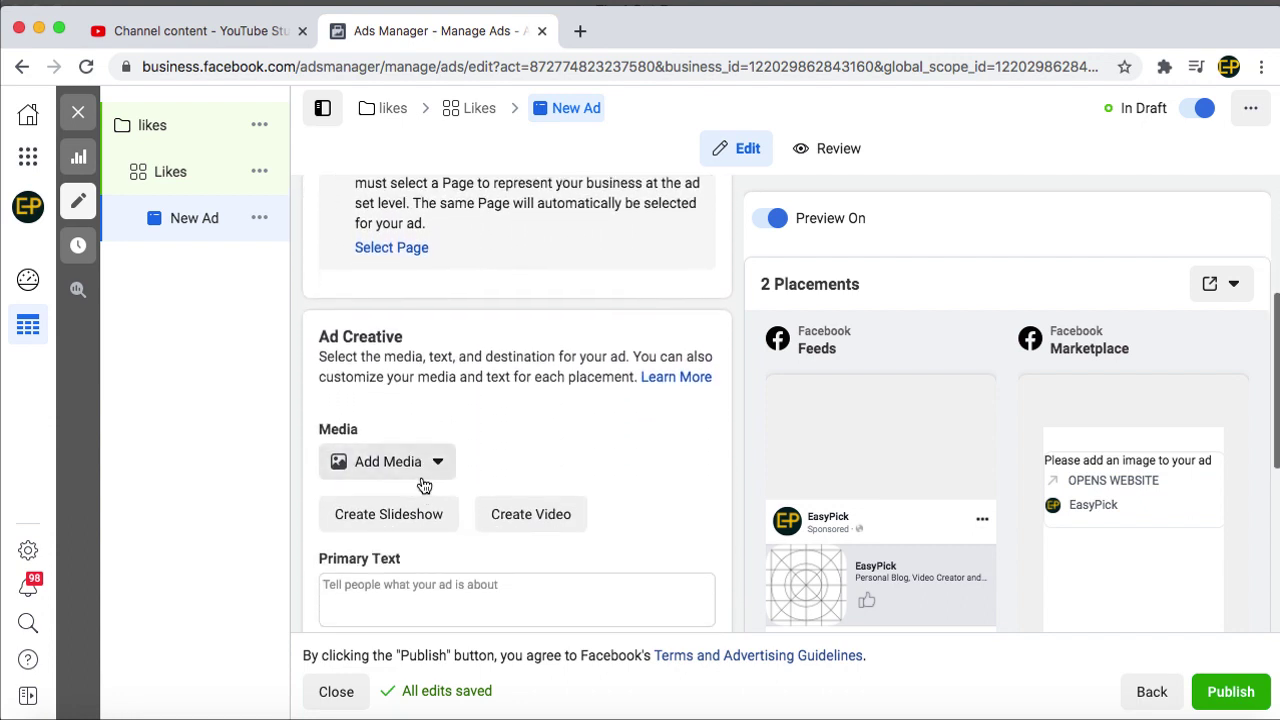
scroll(423, 486, down, 1)
scroll(423, 484, down, 6)
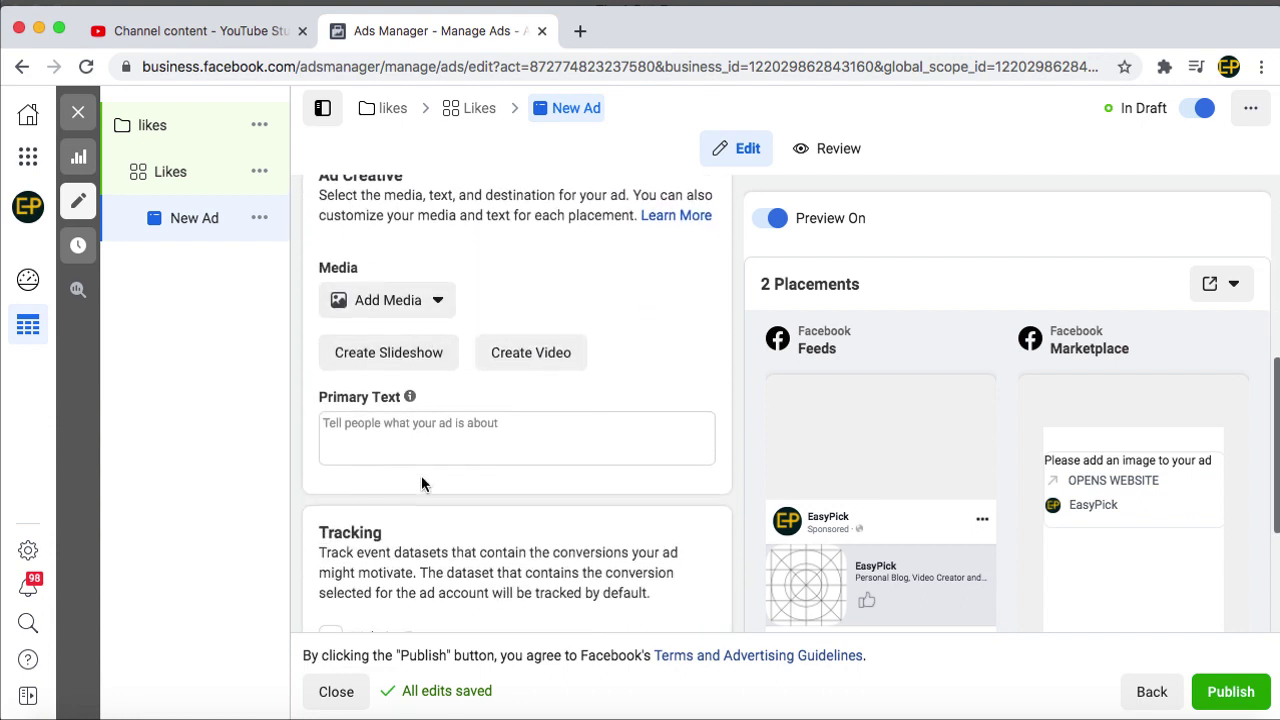
scroll(421, 480, up, 10)
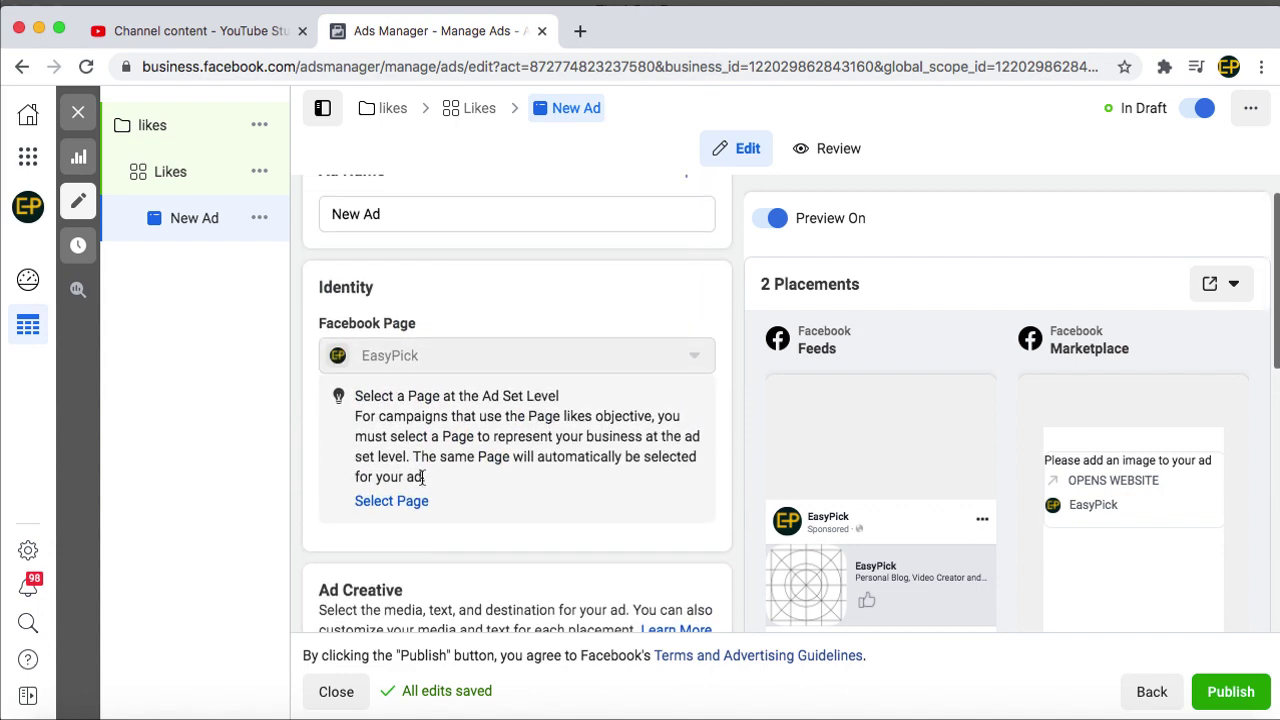
Go from the ad's identity settings to the ad set's page selection and reselect EasyPick as the Facebook Page
click(390, 398)
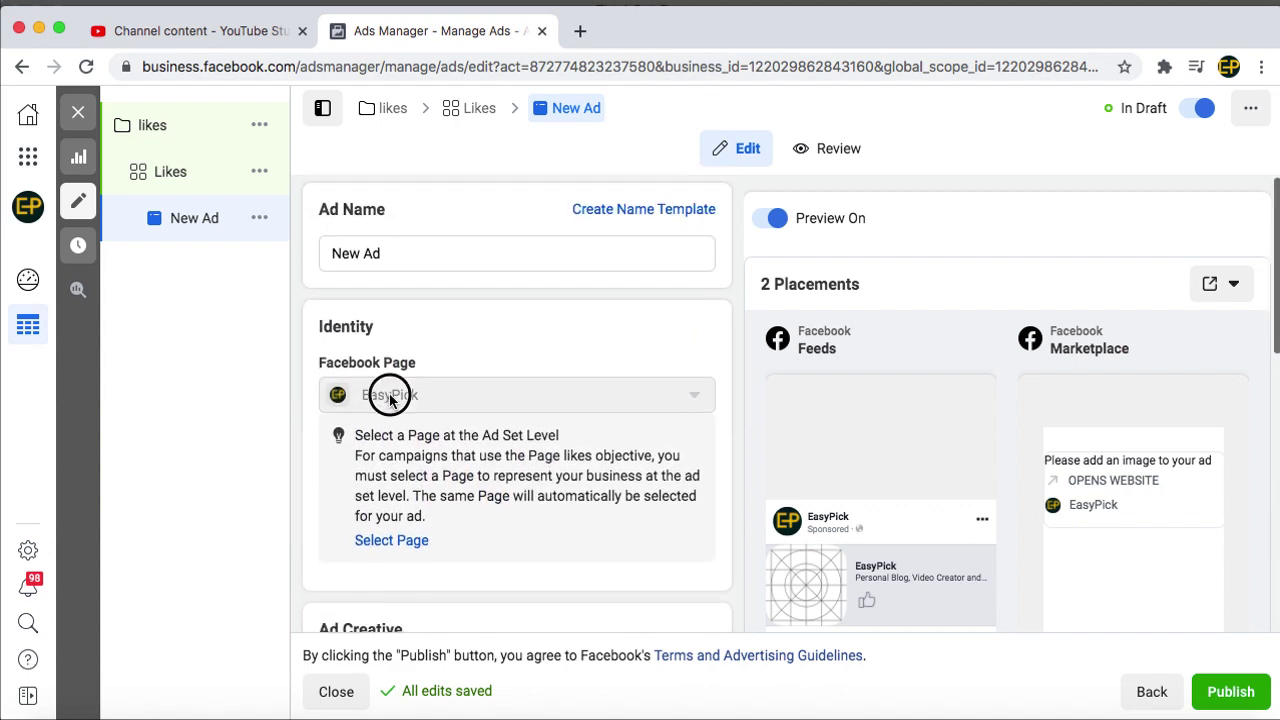
scroll(400, 470, down, 1)
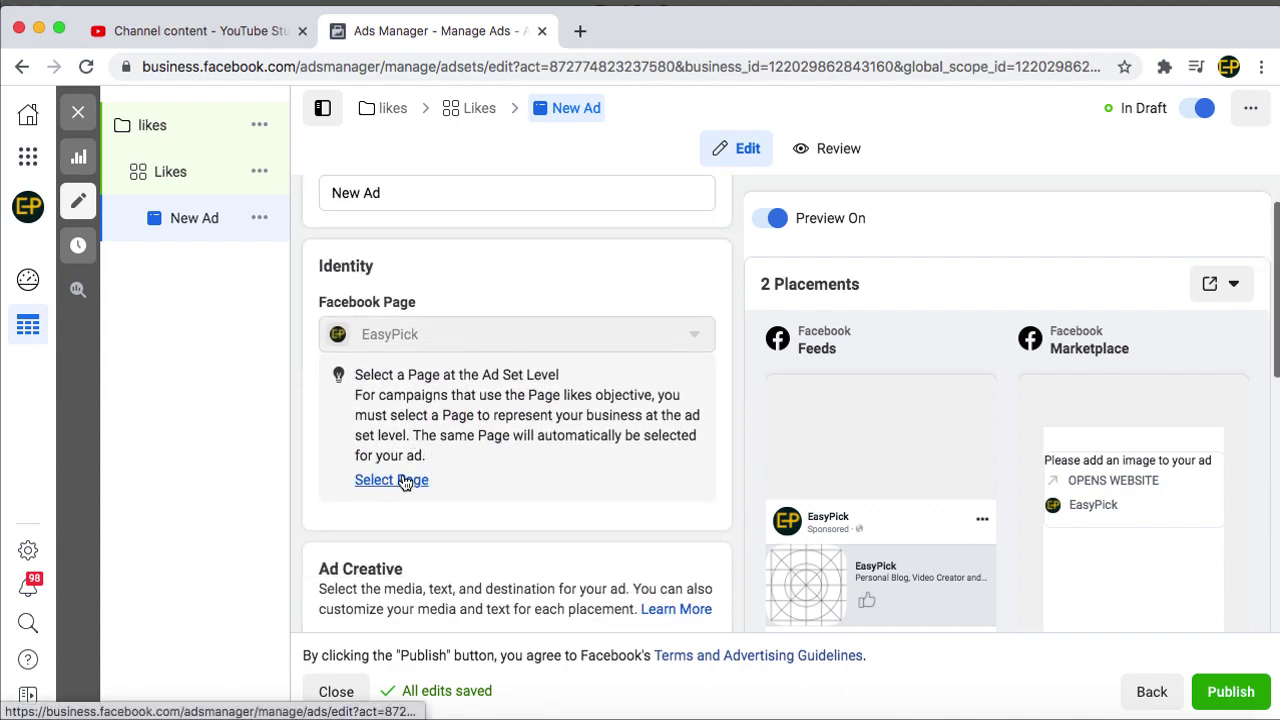
click(405, 482)
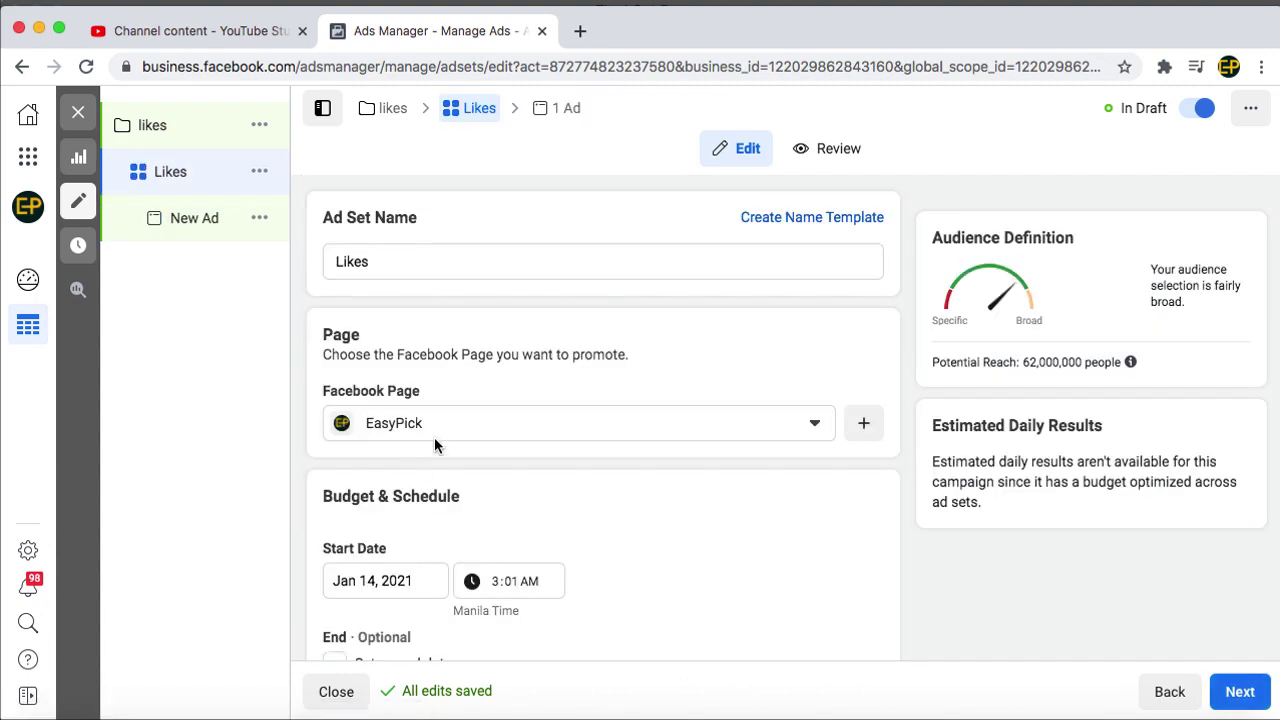
click(434, 445)
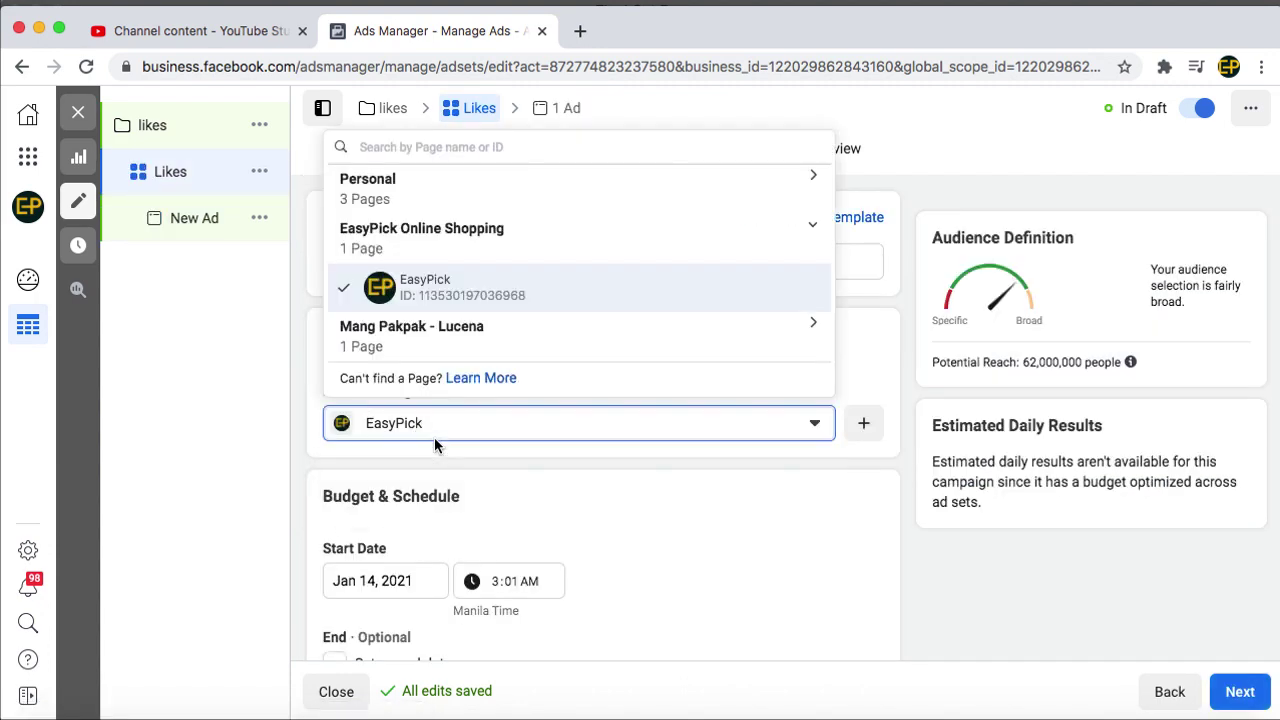
click(435, 298)
scroll(546, 582, down, 8)
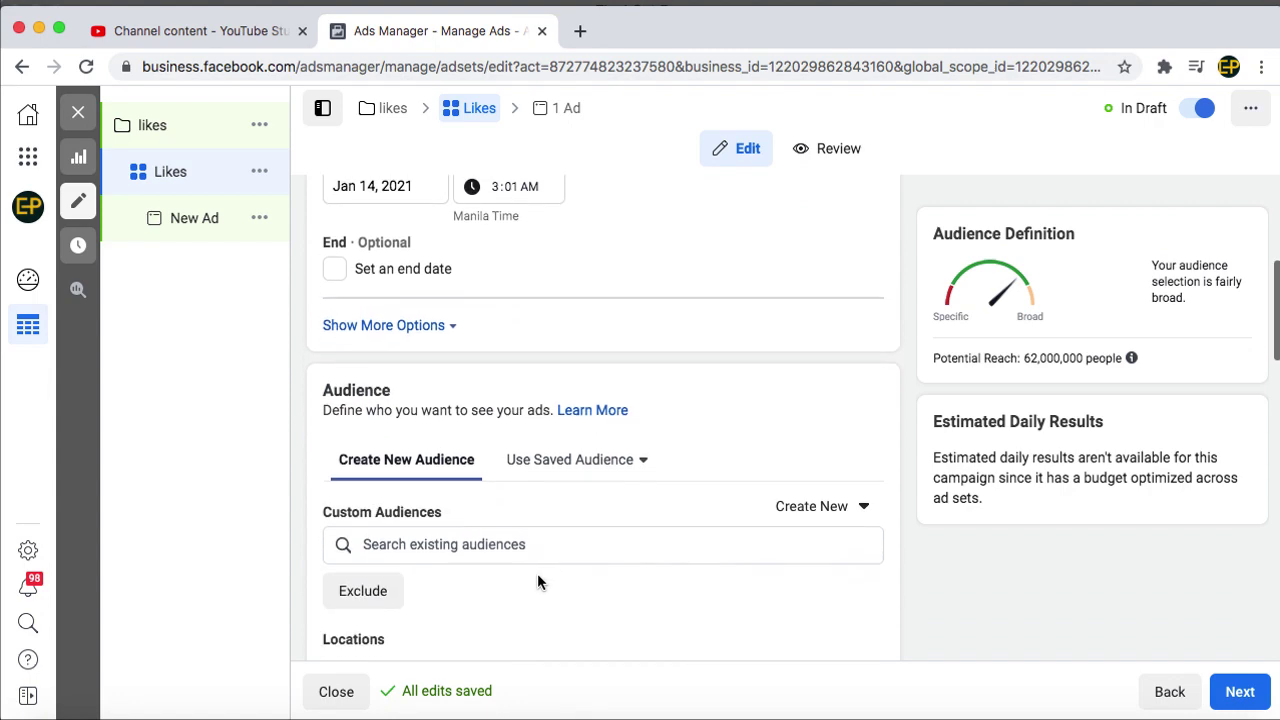
scroll(540, 577, down, 10)
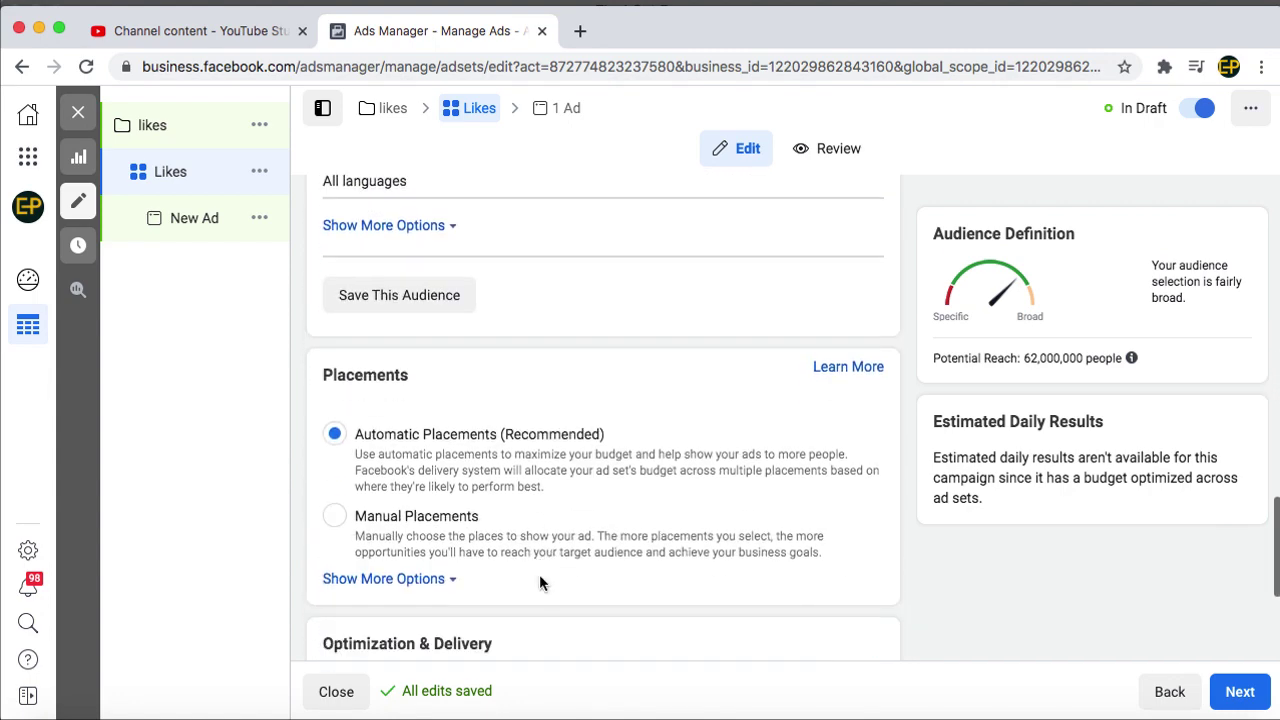
Rename the ad in the "Likes" ad set as "Like"
click(178, 228)
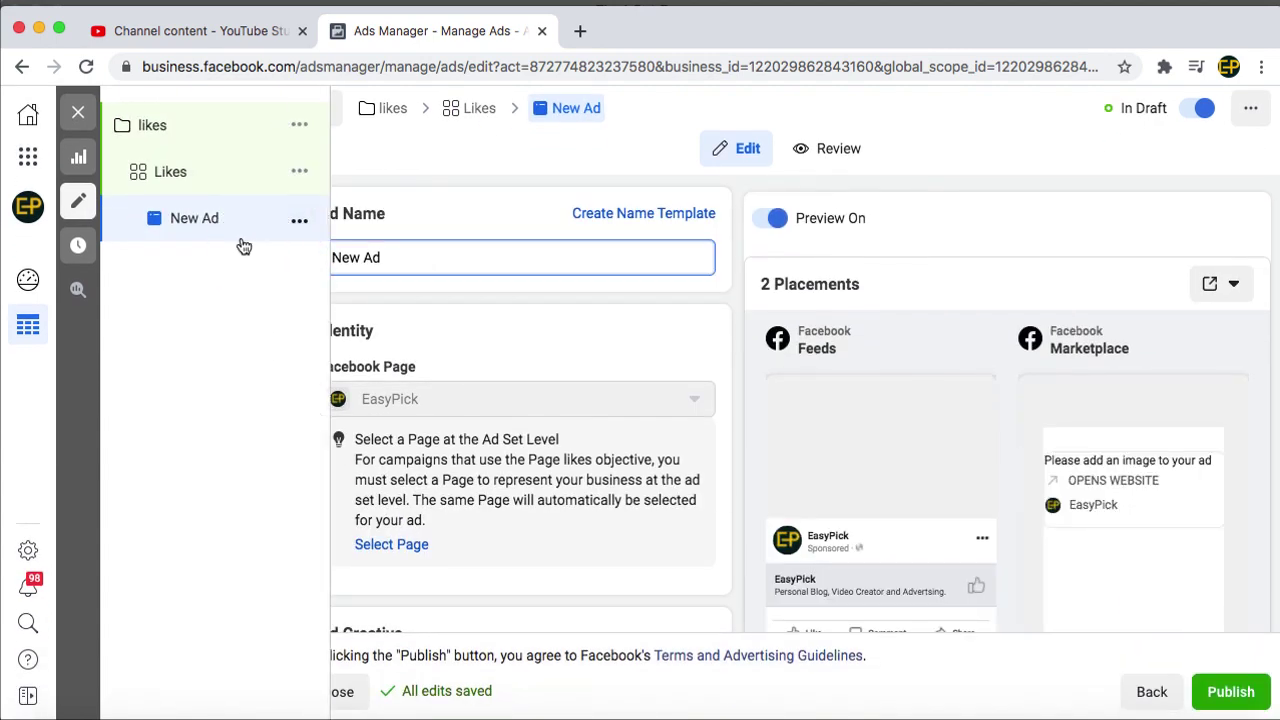
click(418, 256)
drag(418, 256, 308, 258)
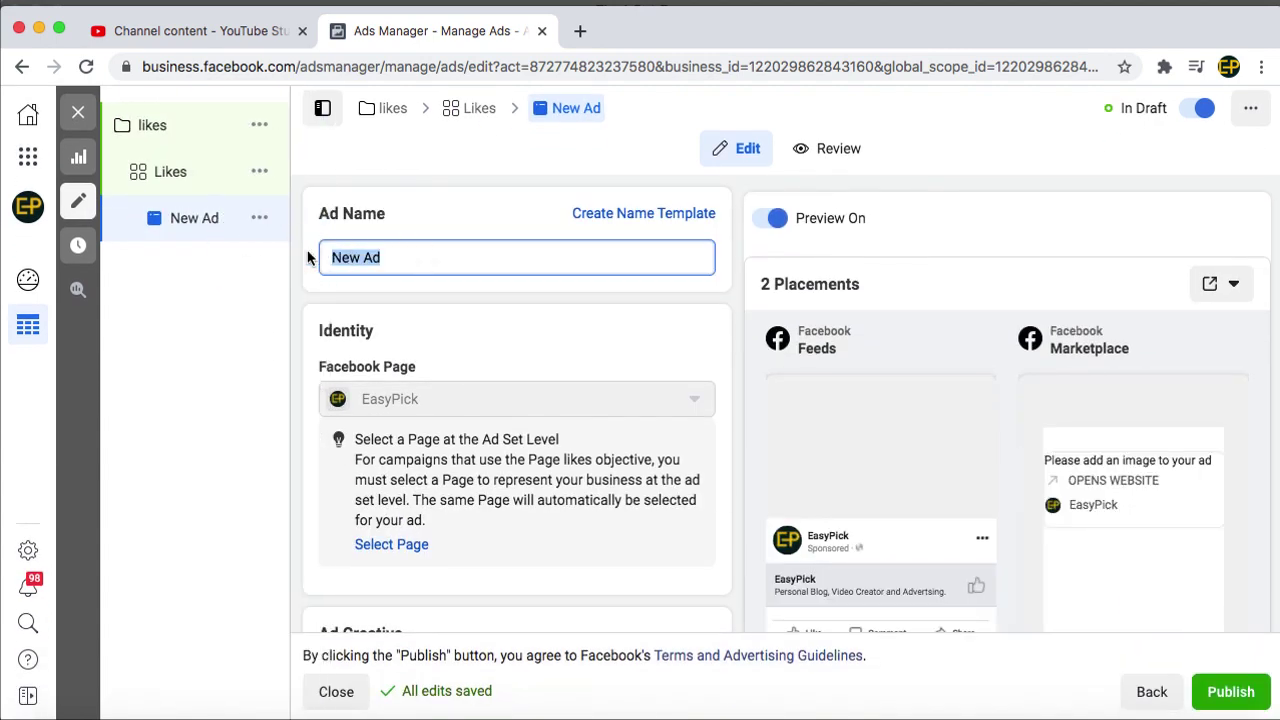
text(Like)
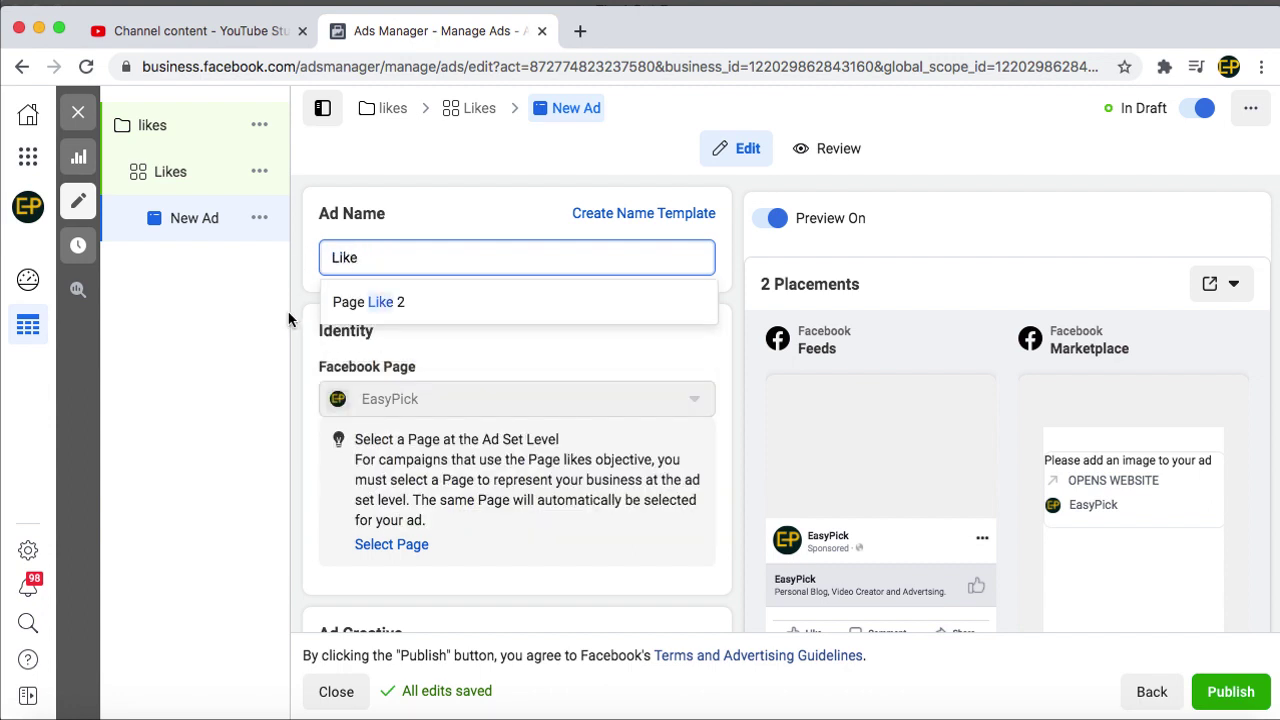
click(215, 295)
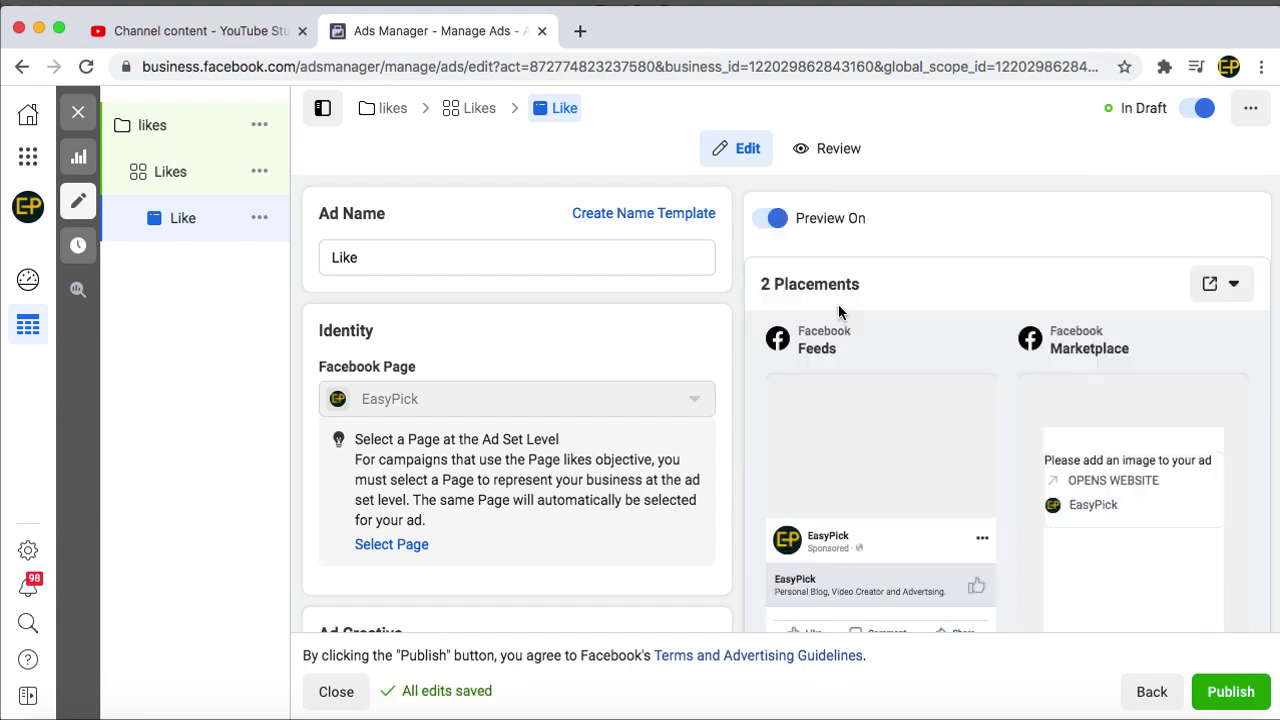
Add the account video Alcohol.mov as the media of the "Like" ad
scroll(497, 426, down, 3)
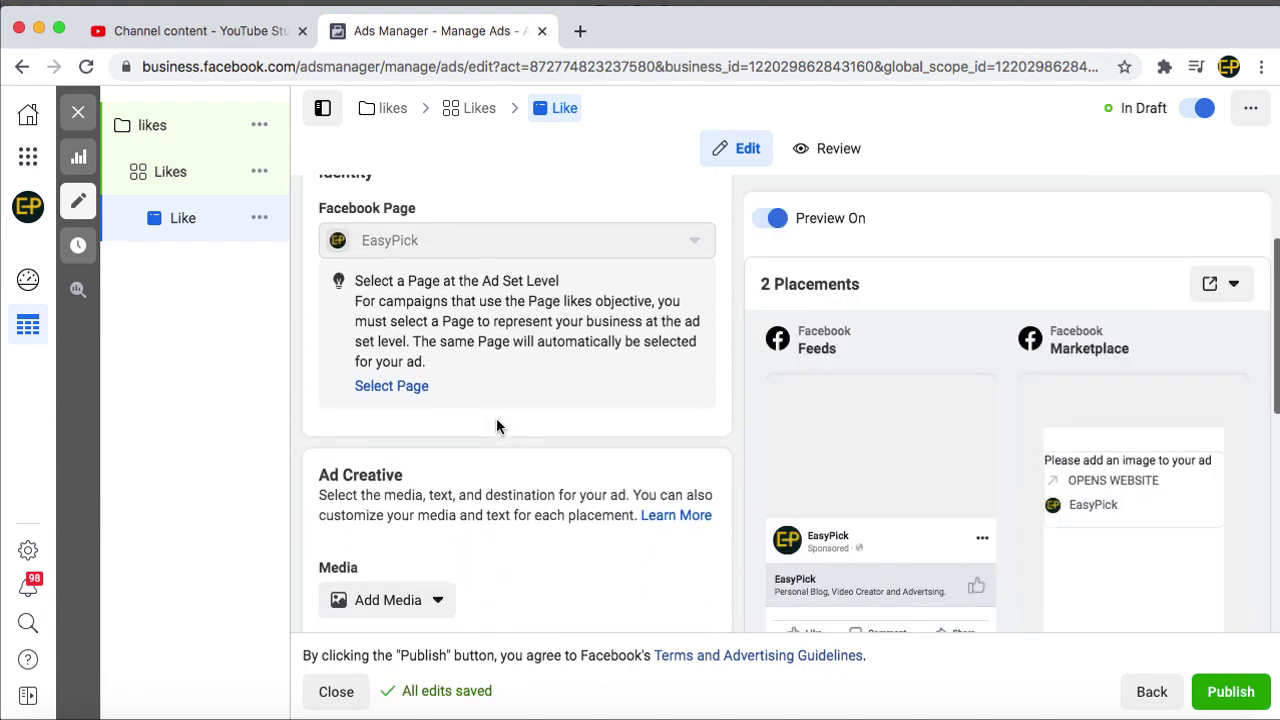
scroll(409, 395, down, 4)
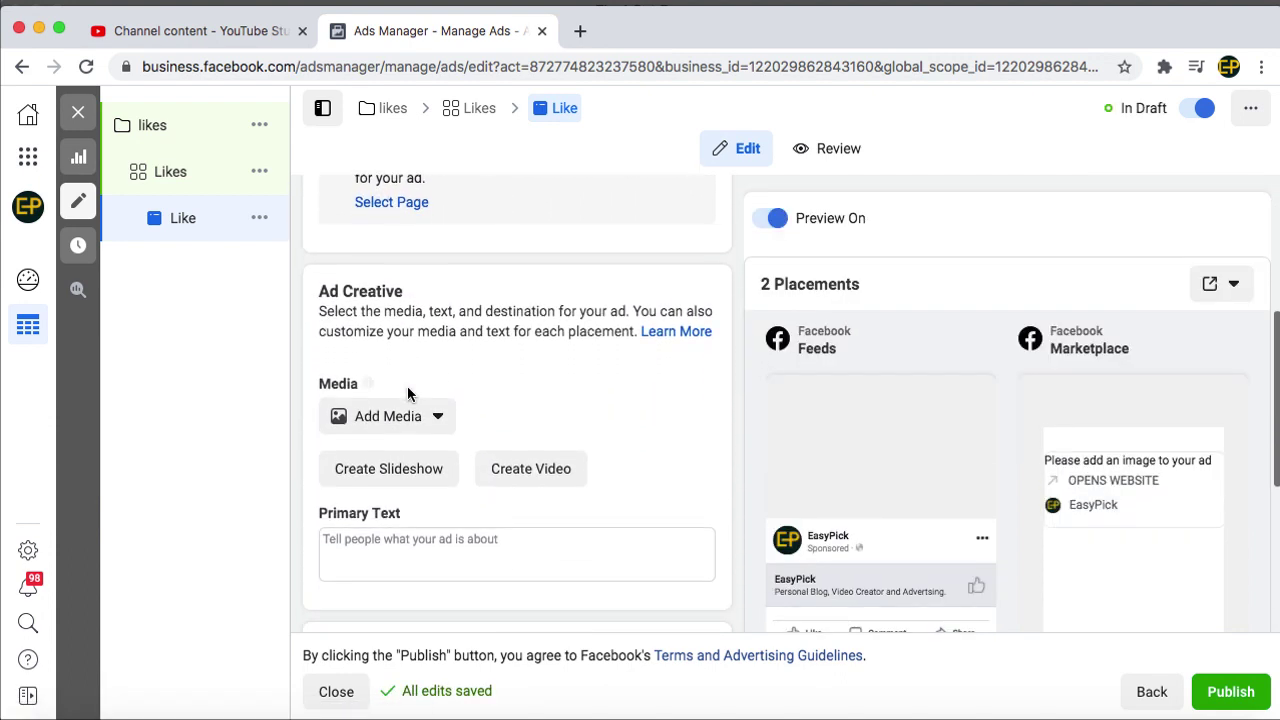
click(430, 382)
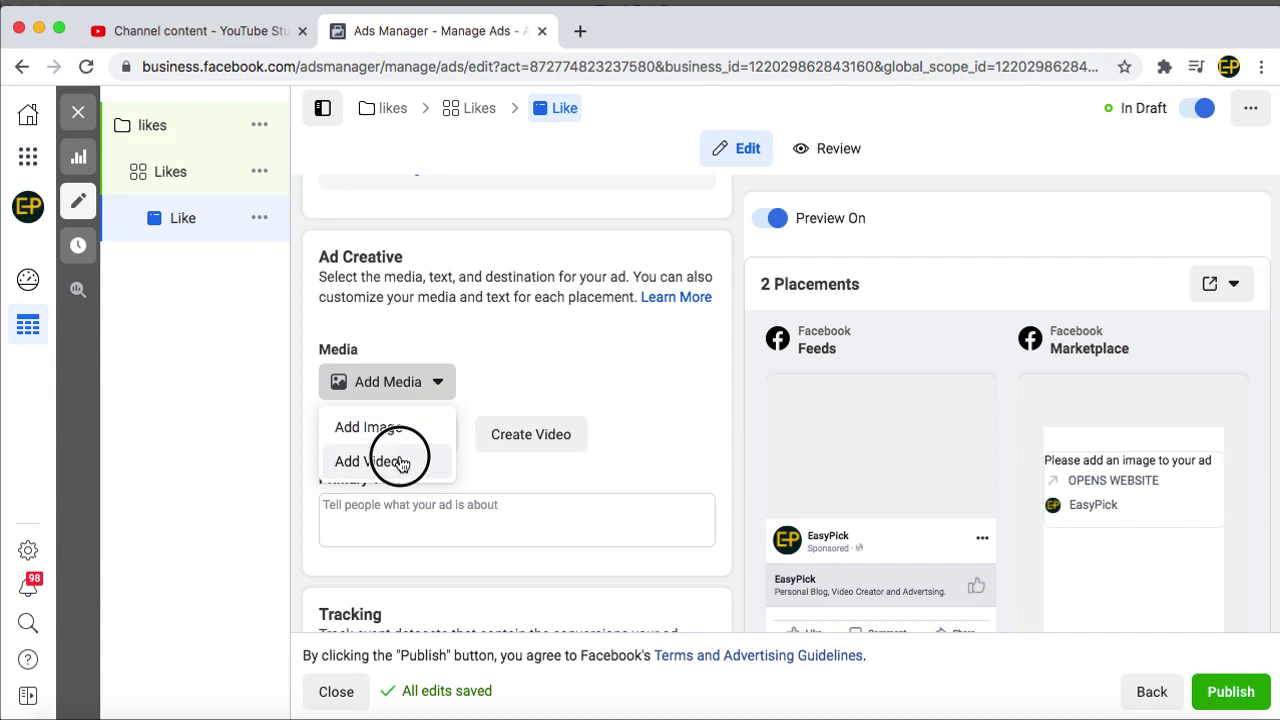
click(399, 463)
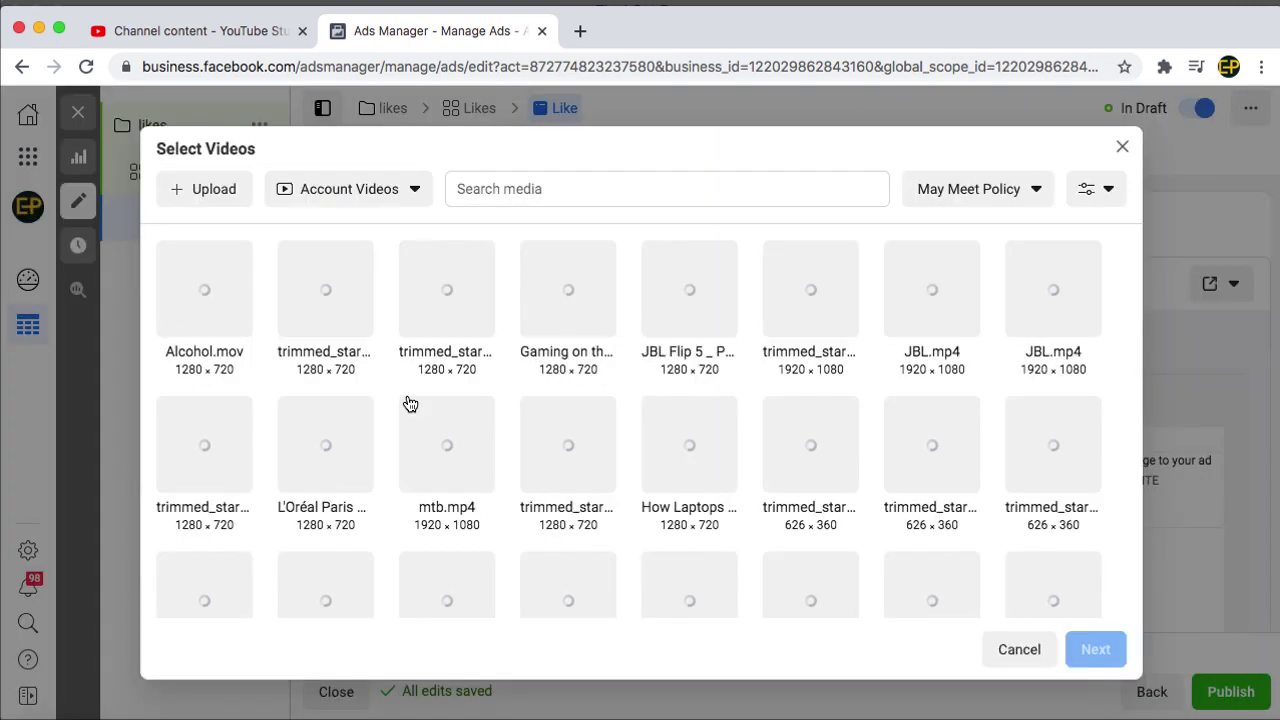
click(234, 323)
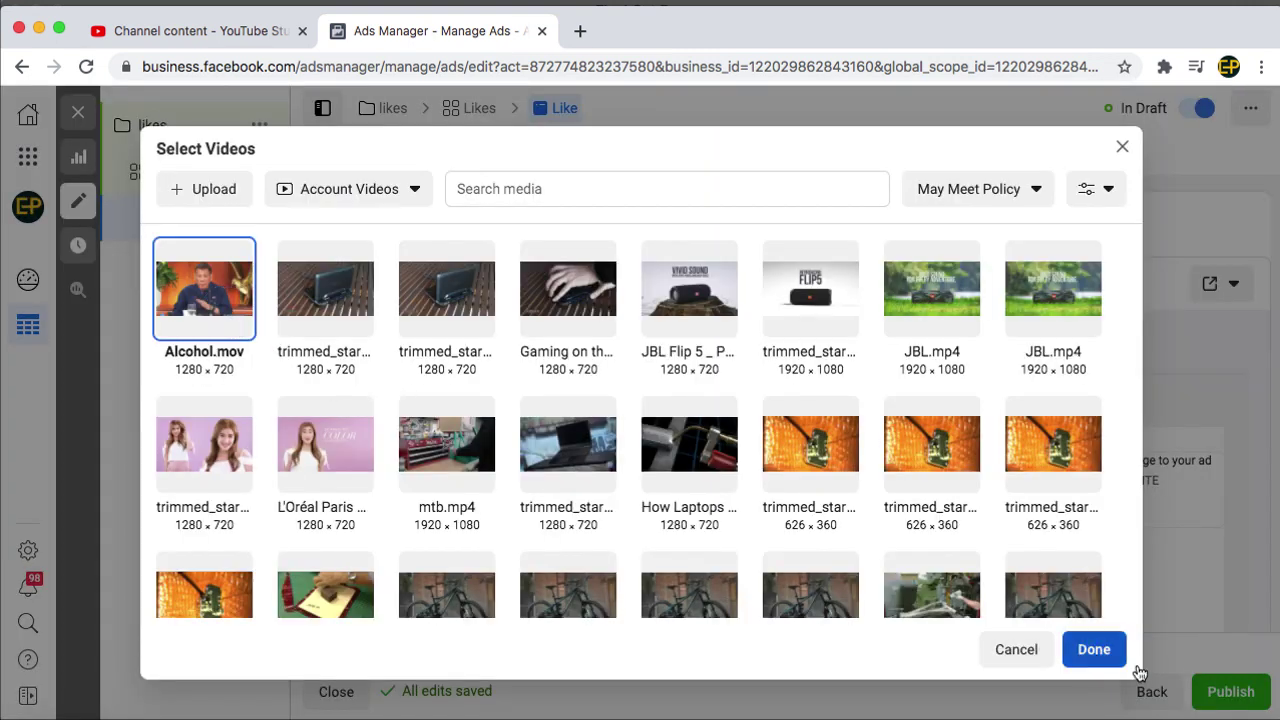
click(1106, 652)
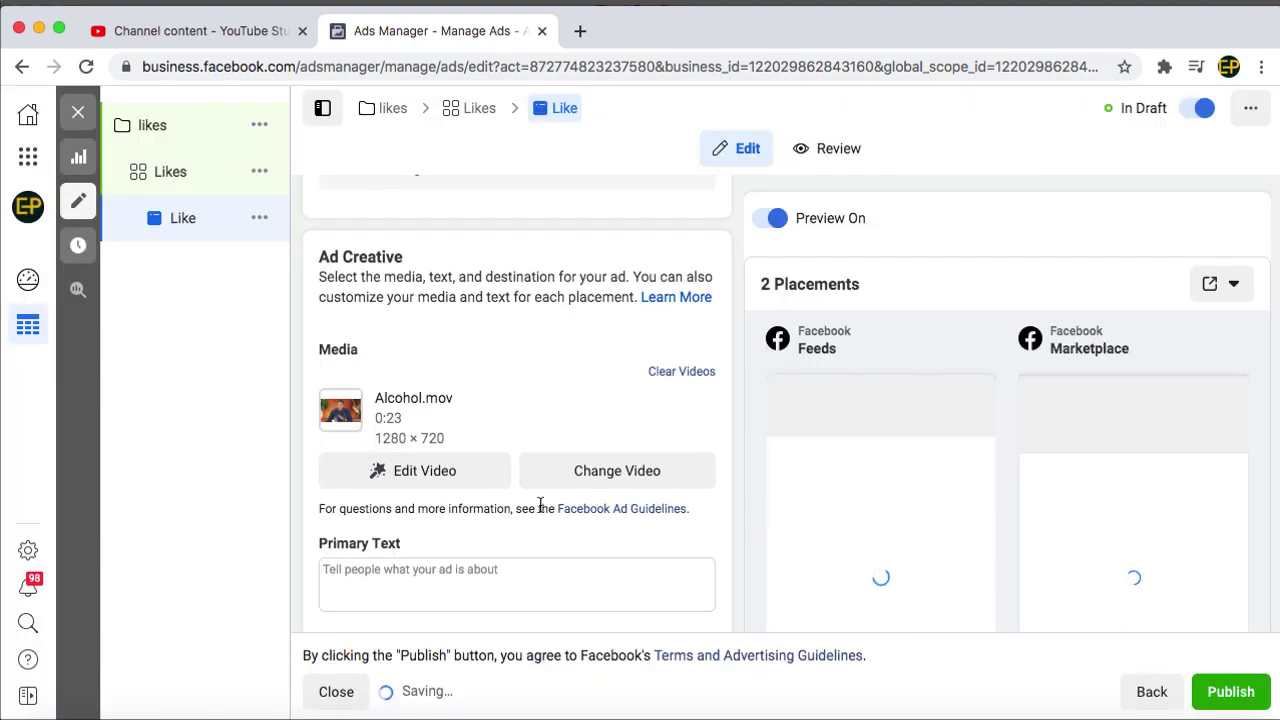
Examine the ad's primary text field and its Facebook Feeds and Marketplace previews, along with the identity and tracking settings
scroll(506, 516, down, 2)
click(467, 503)
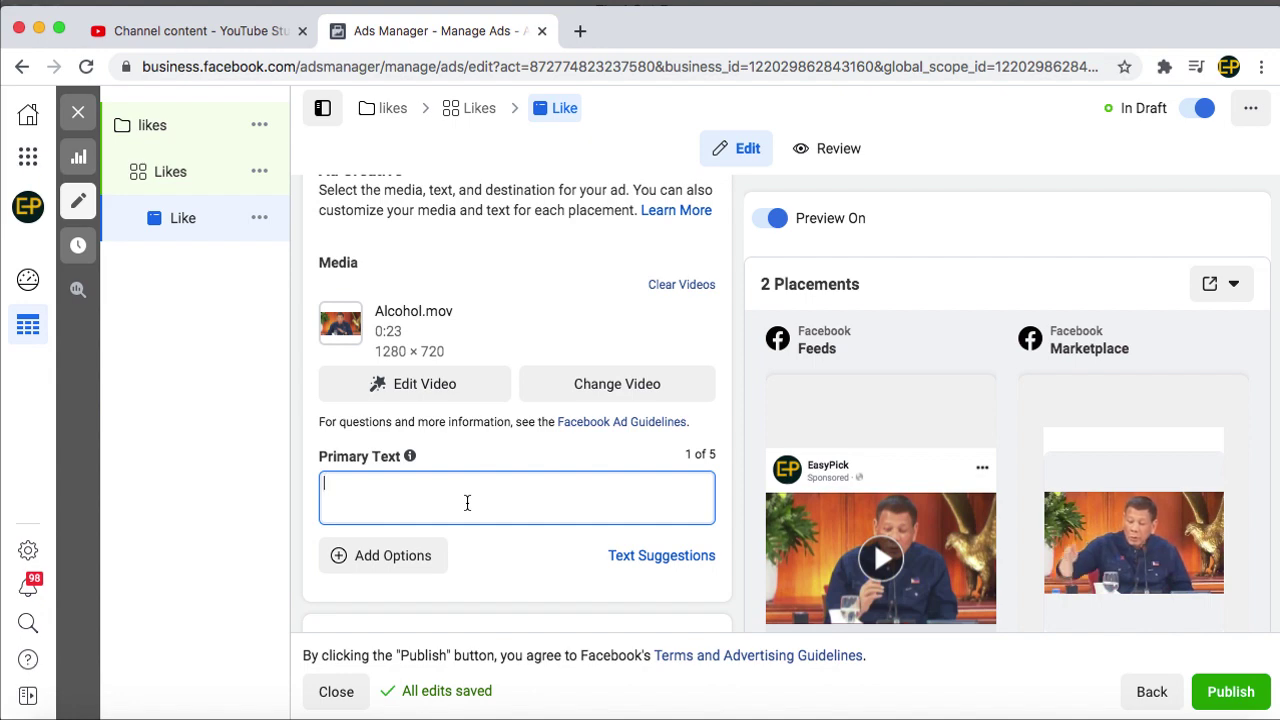
scroll(467, 503, down, 2)
scroll(1039, 523, down, 2)
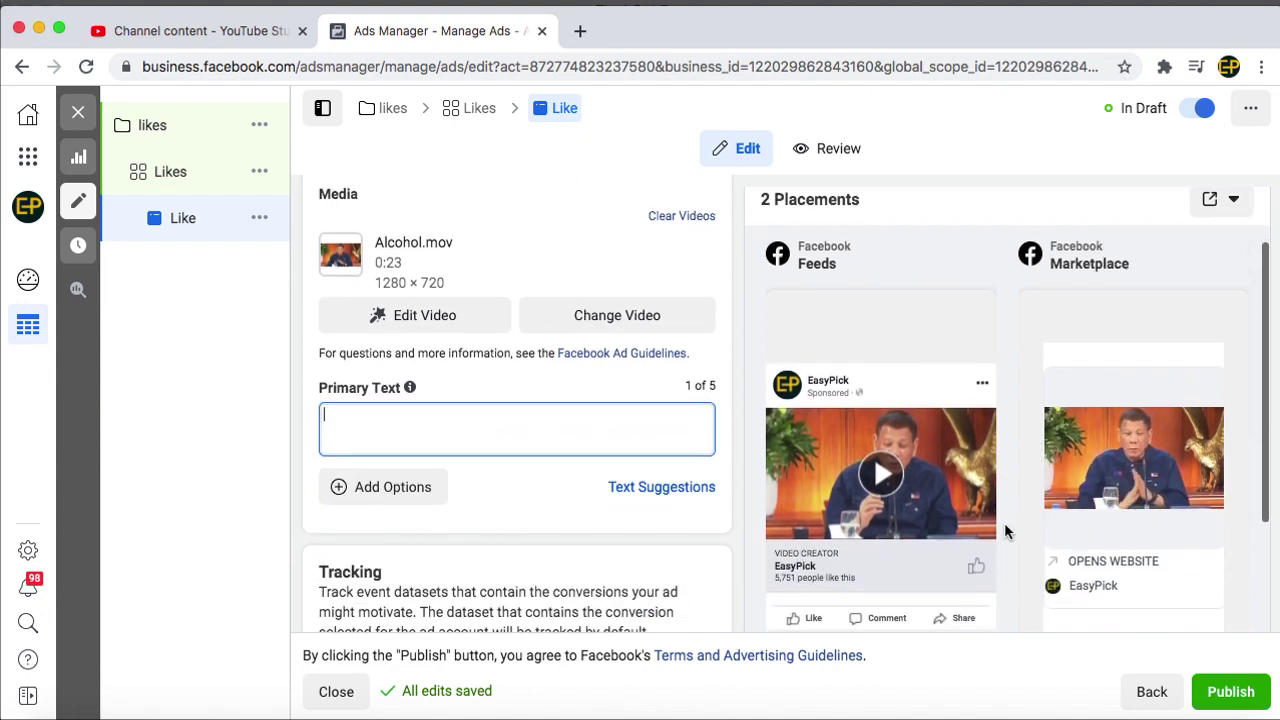
scroll(1004, 522, down, 3)
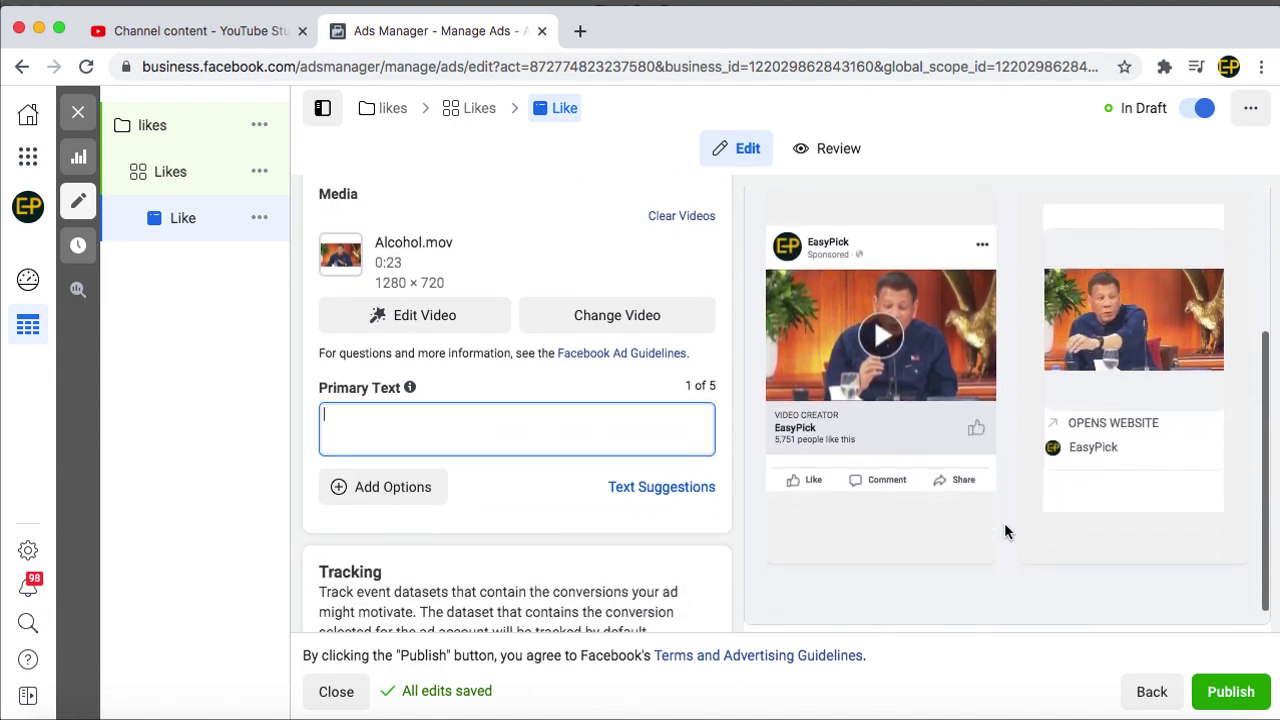
scroll(1005, 531, up, 3)
scroll(622, 497, up, 5)
scroll(660, 497, down, 2)
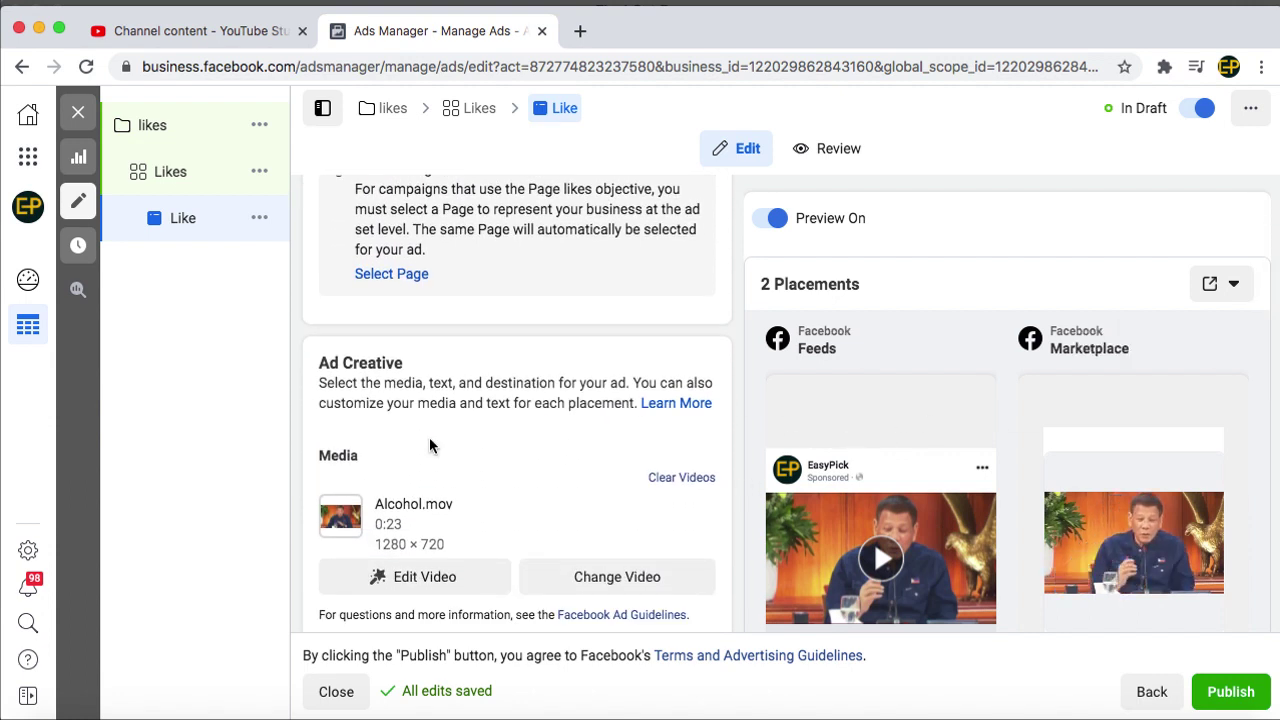
mouse_move(830, 391)
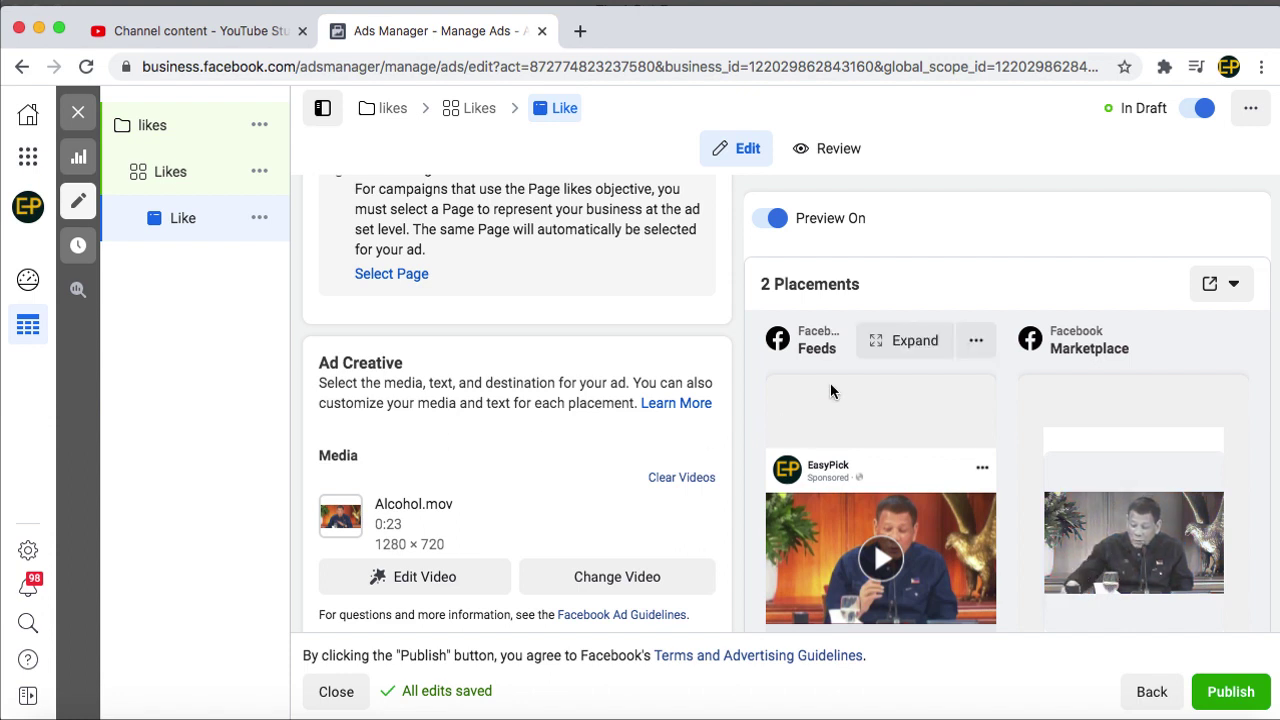
scroll(513, 444, up, 3)
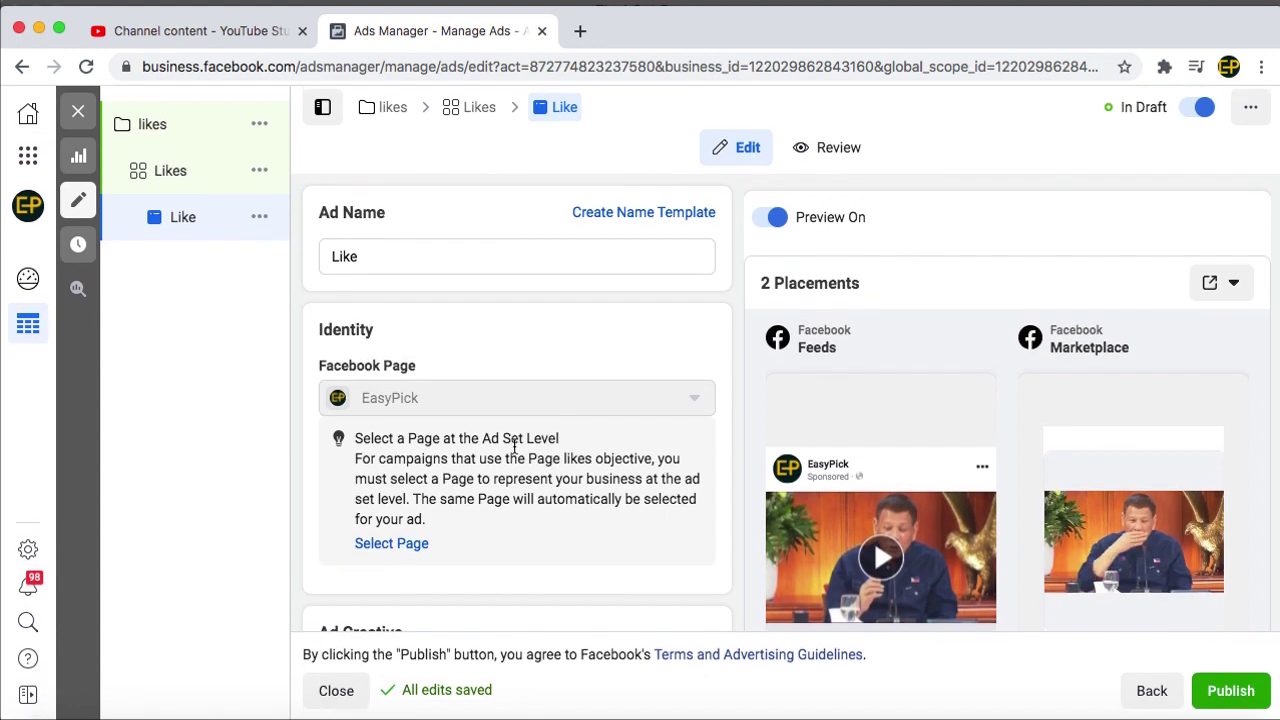
scroll(547, 488, down, 3)
scroll(547, 488, down, 5)
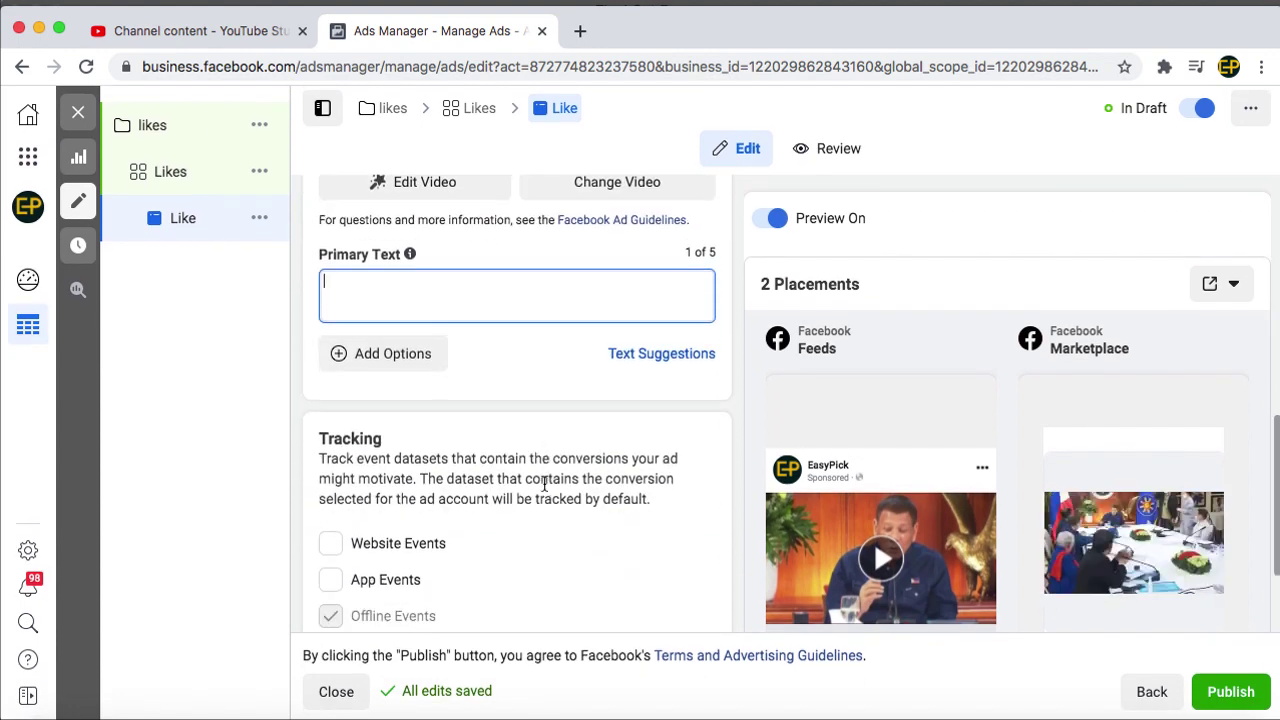
scroll(544, 484, up, 5)
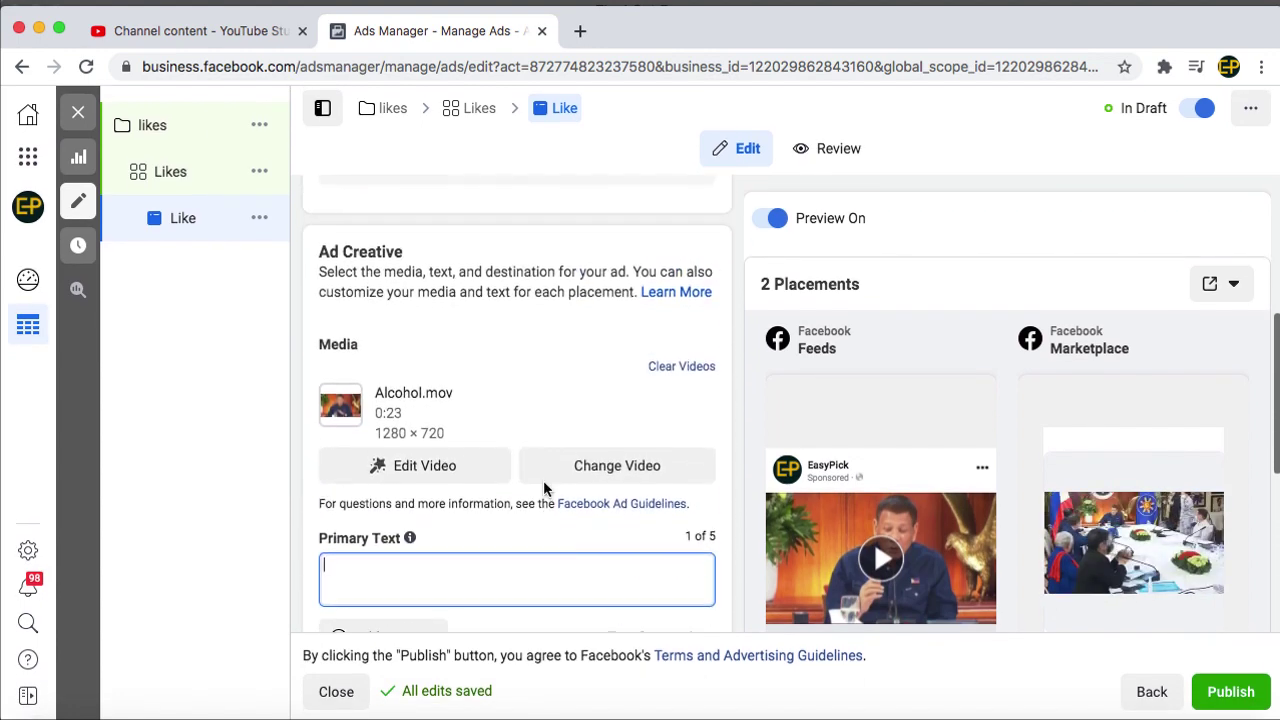
scroll(544, 486, up, 3)
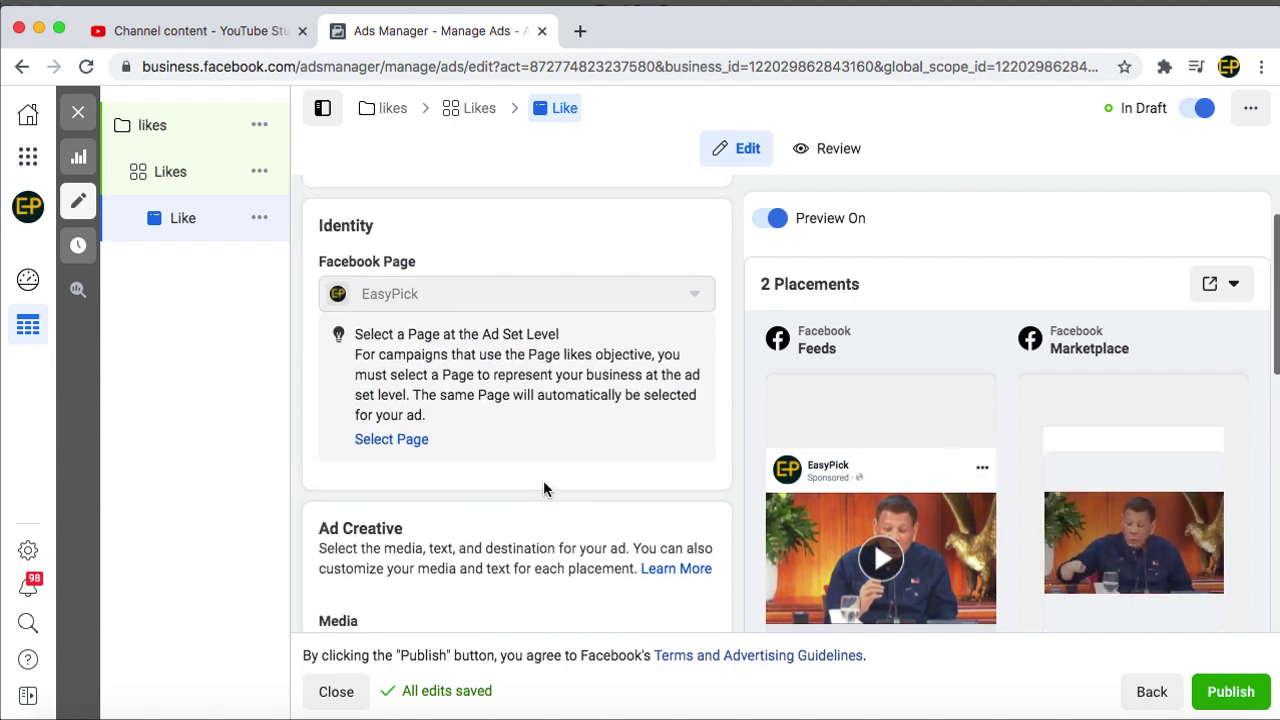
In the "Likes" ad set, show the additional Optimization & Delivery options and examine the choices for when you get charged
click(197, 184)
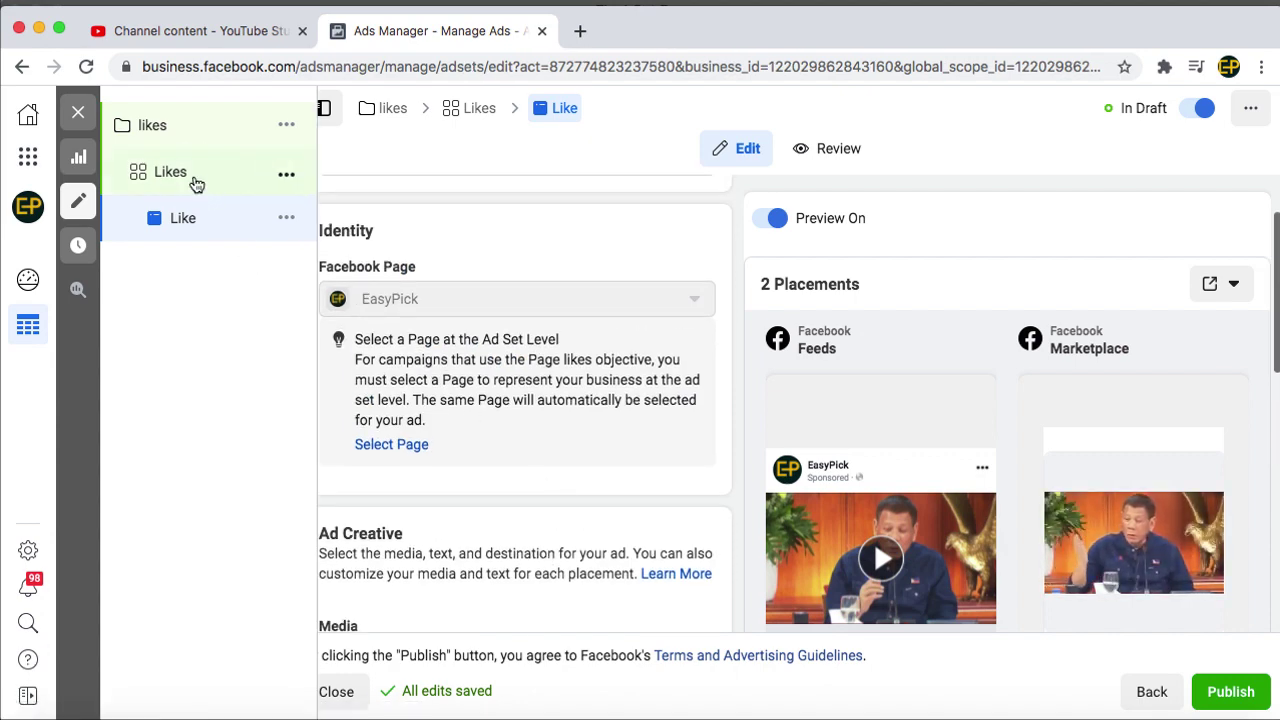
scroll(457, 459, down, 10)
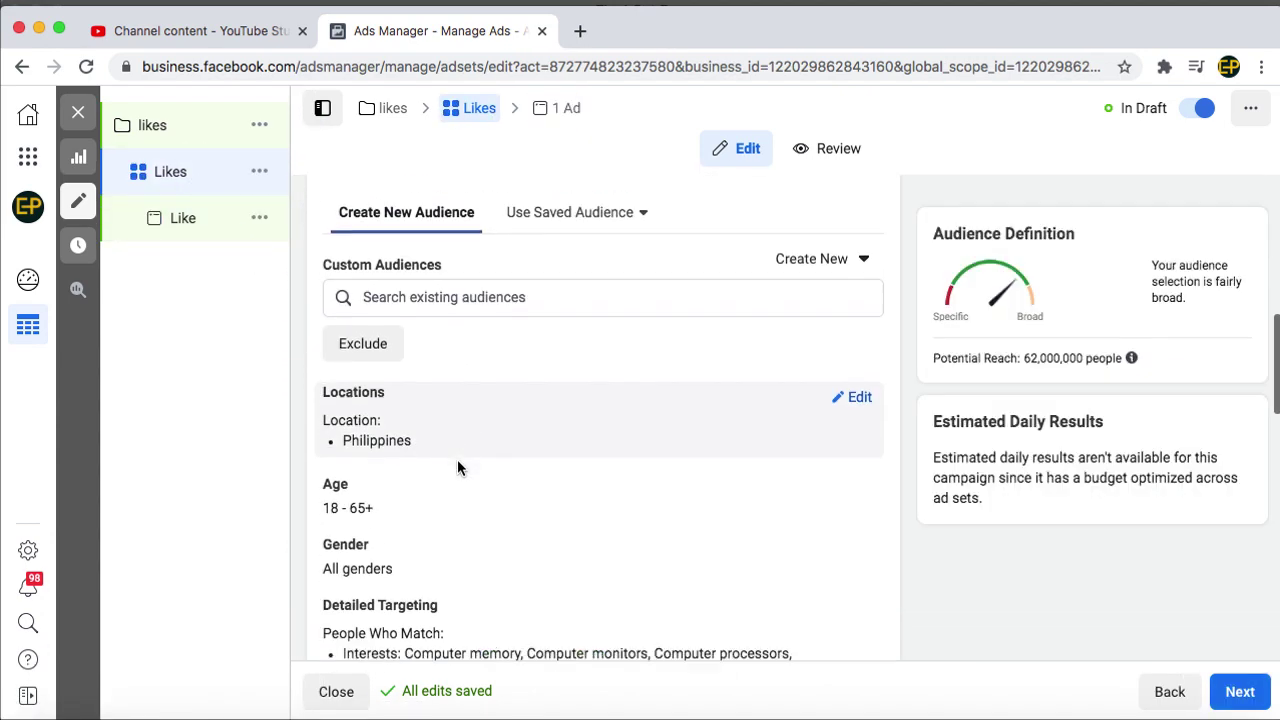
scroll(457, 462, down, 5)
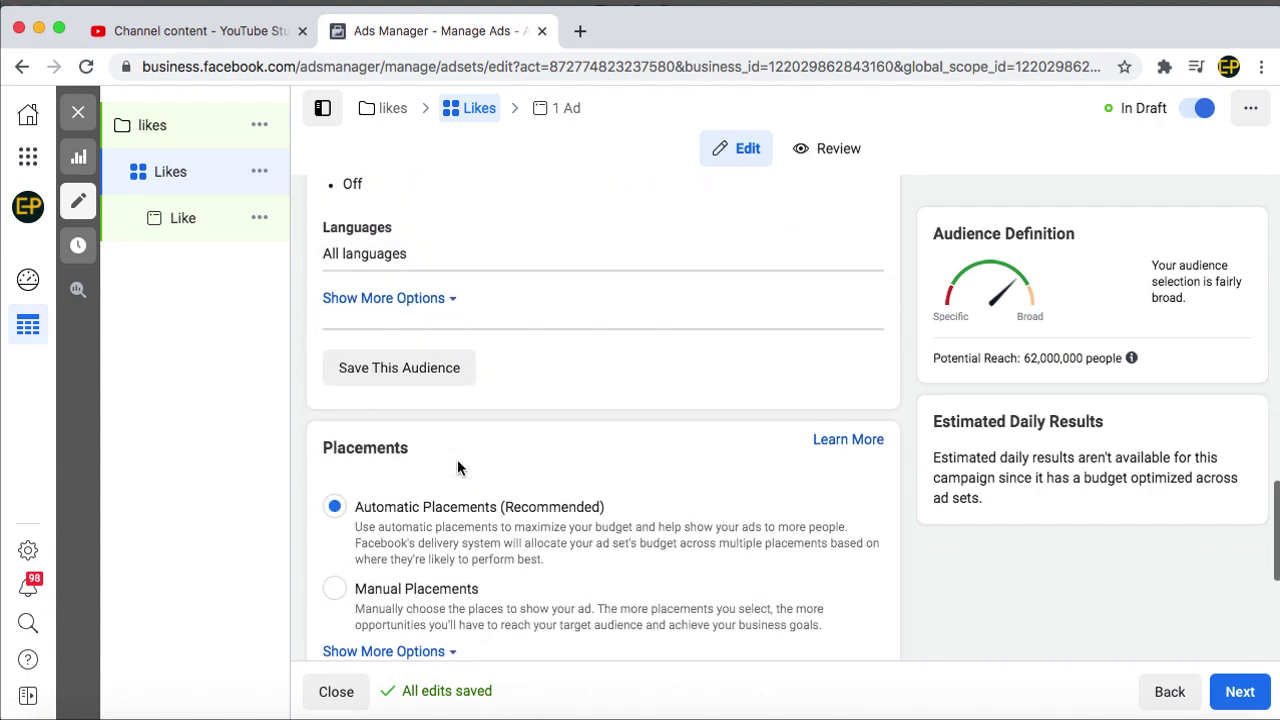
scroll(457, 462, down, 7)
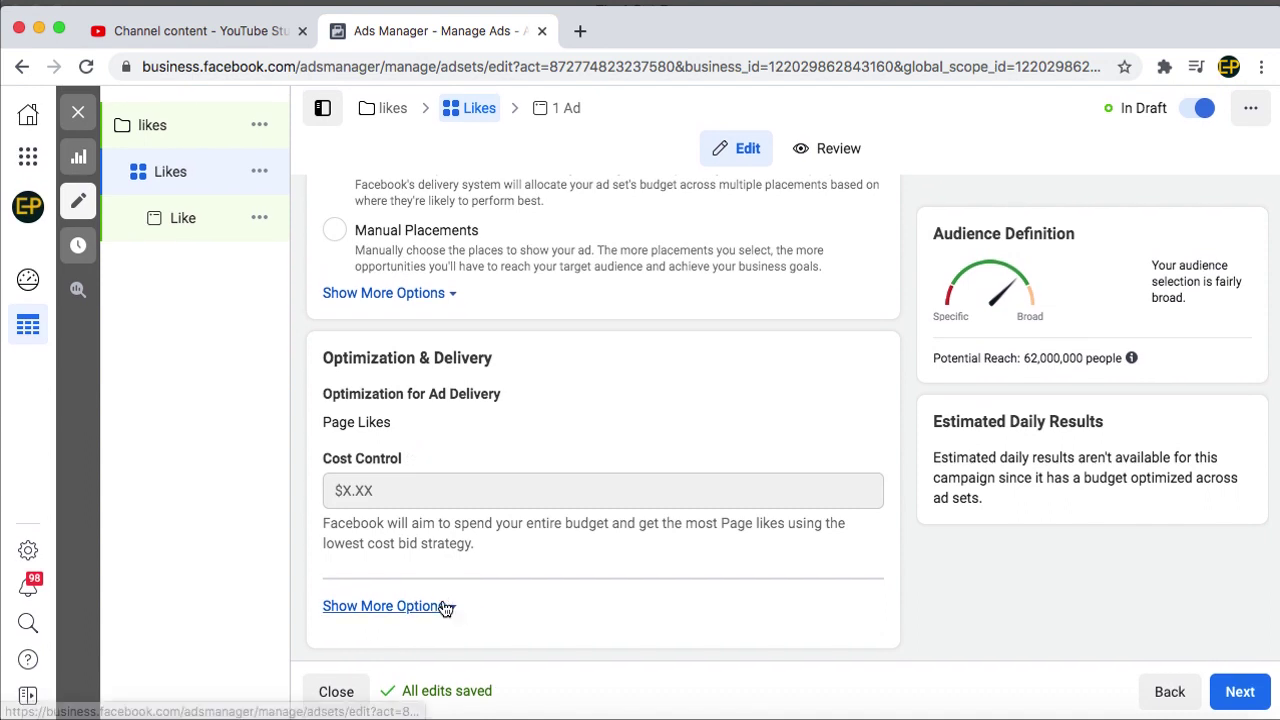
click(440, 606)
scroll(433, 527, down, 1)
mouse_move(177, 220)
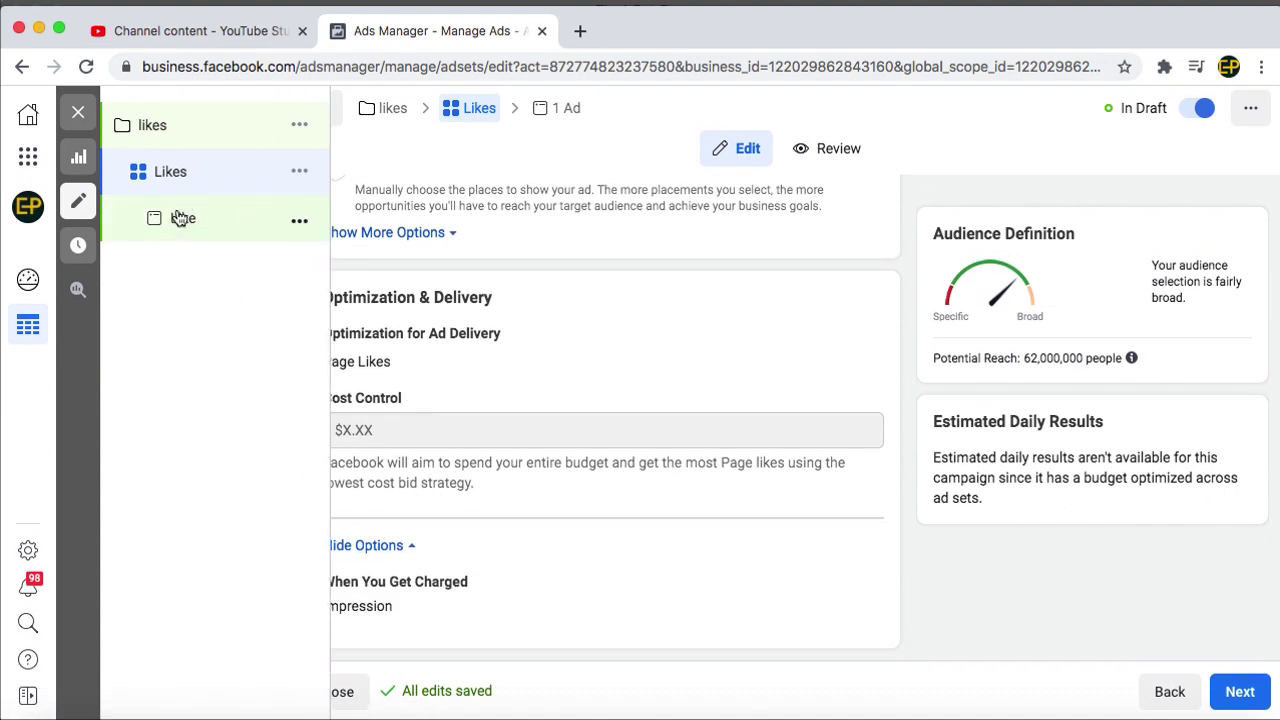
mouse_move(397, 595)
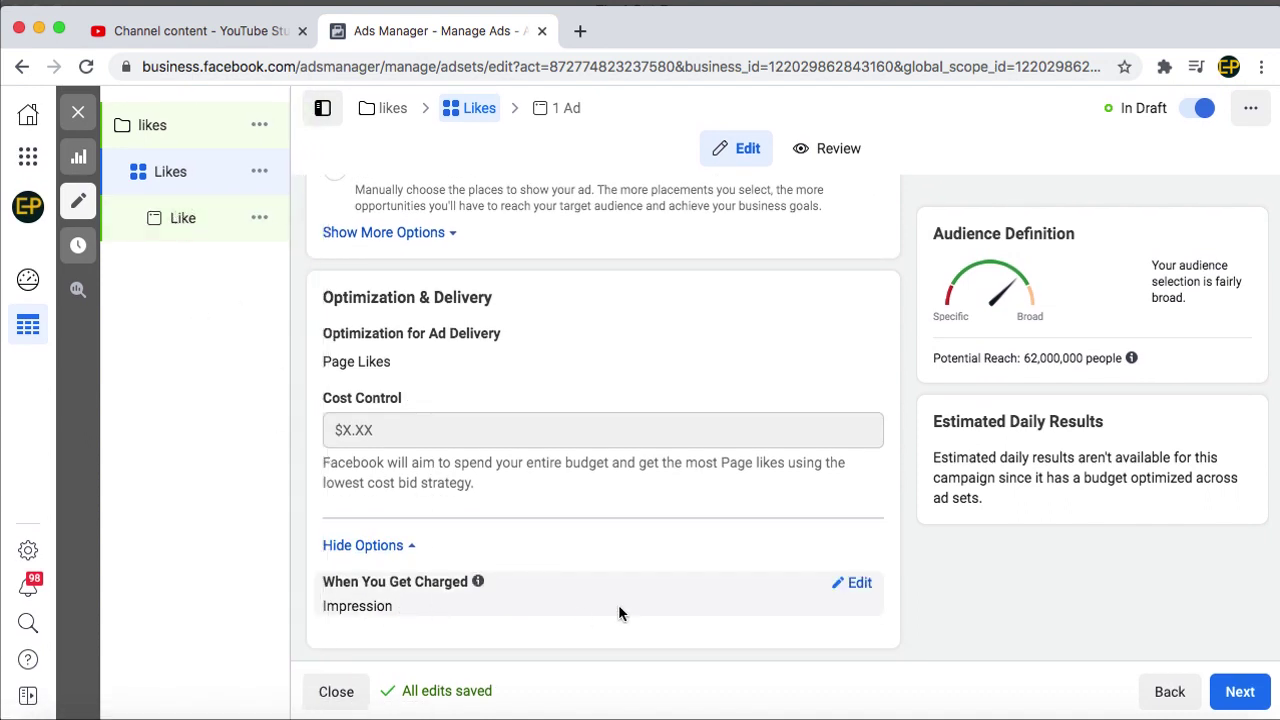
click(856, 588)
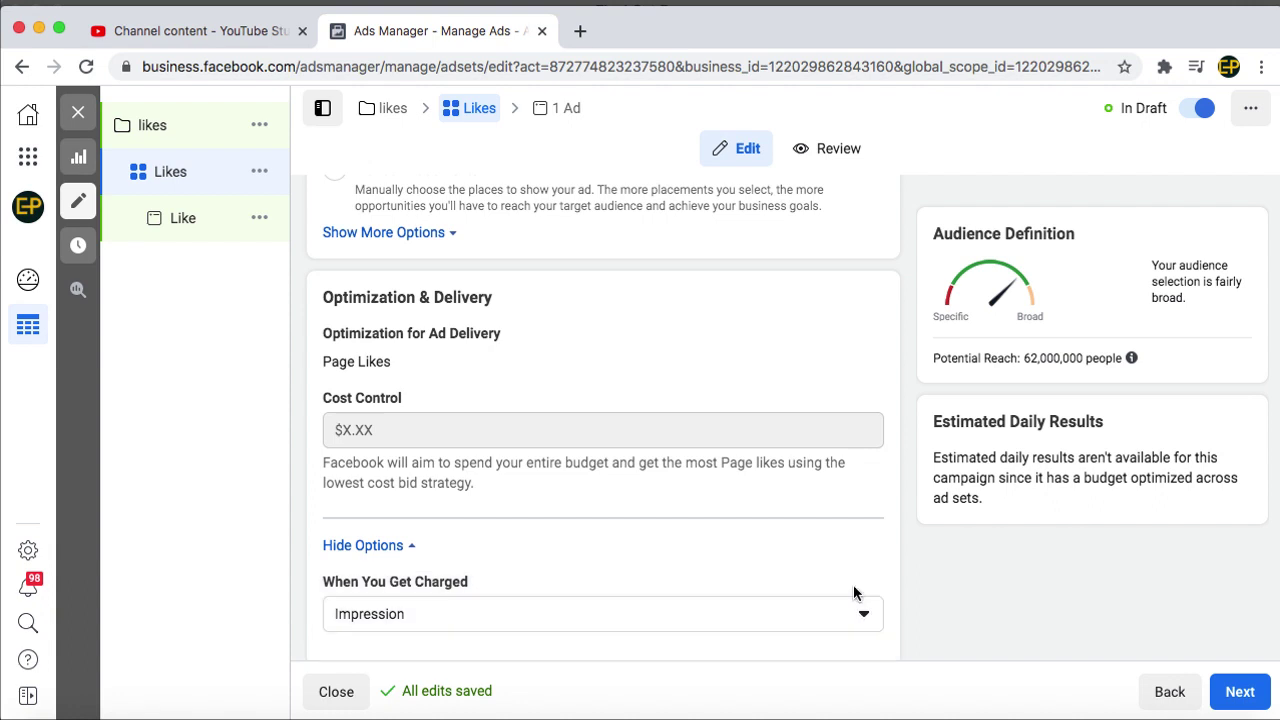
click(688, 614)
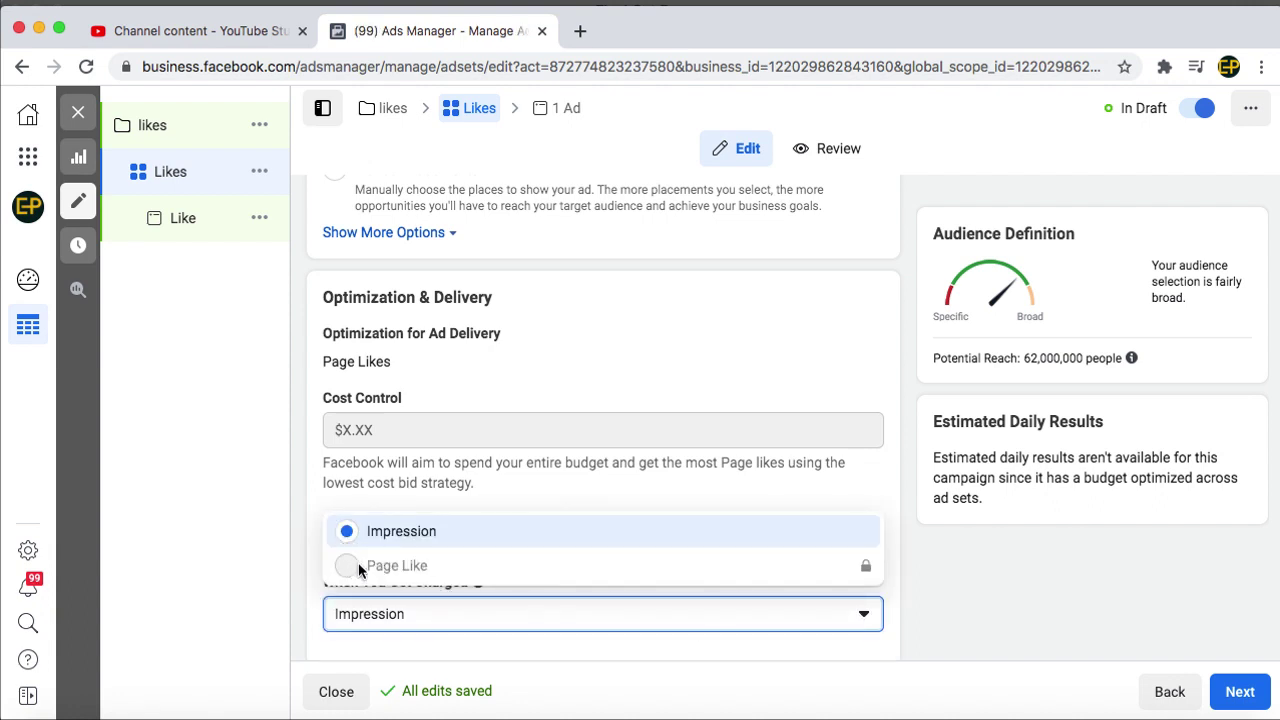
click(968, 612)
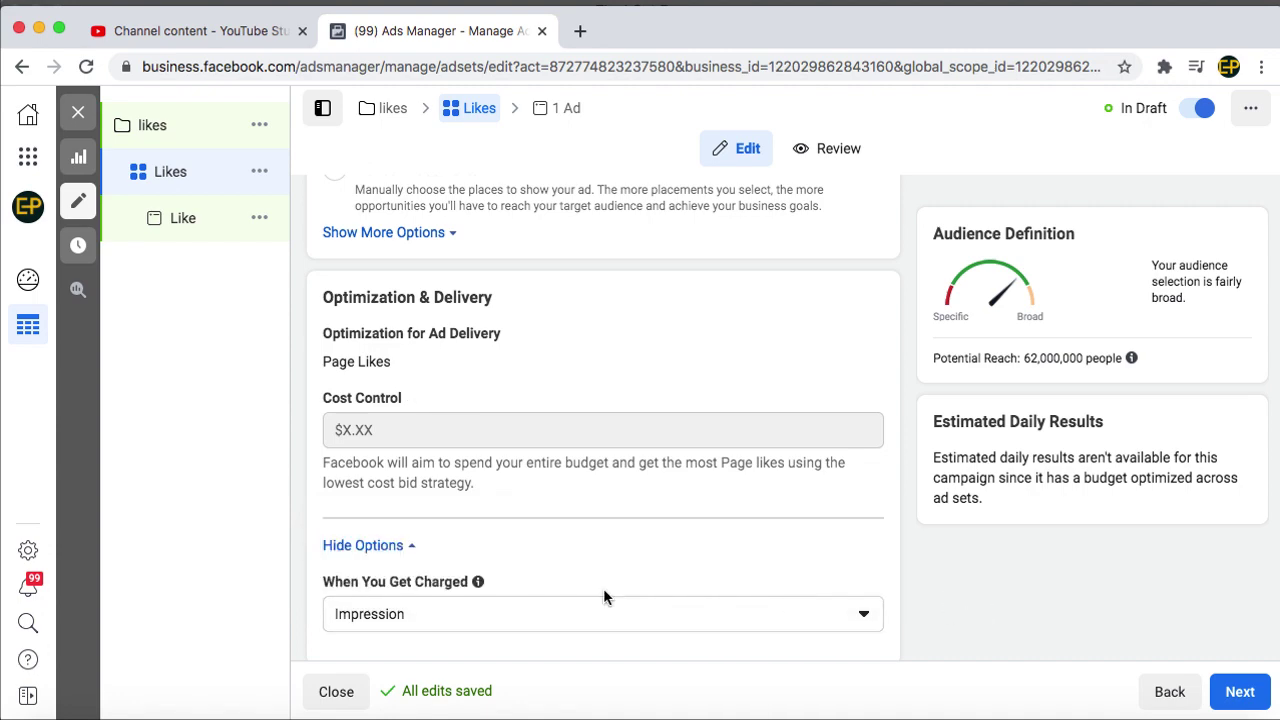
scroll(600, 589, up, 10)
scroll(600, 589, up, 8)
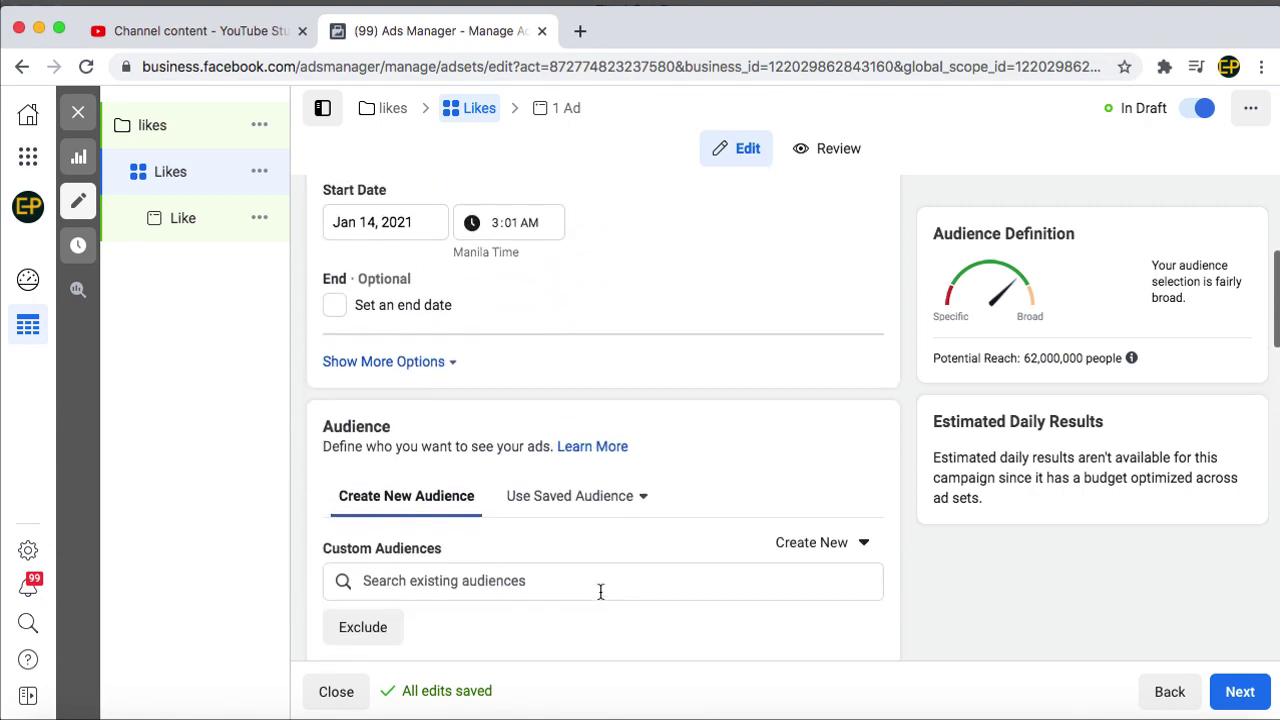
Open the "likes" campaign's objective for editing and examine its engagement types
click(152, 122)
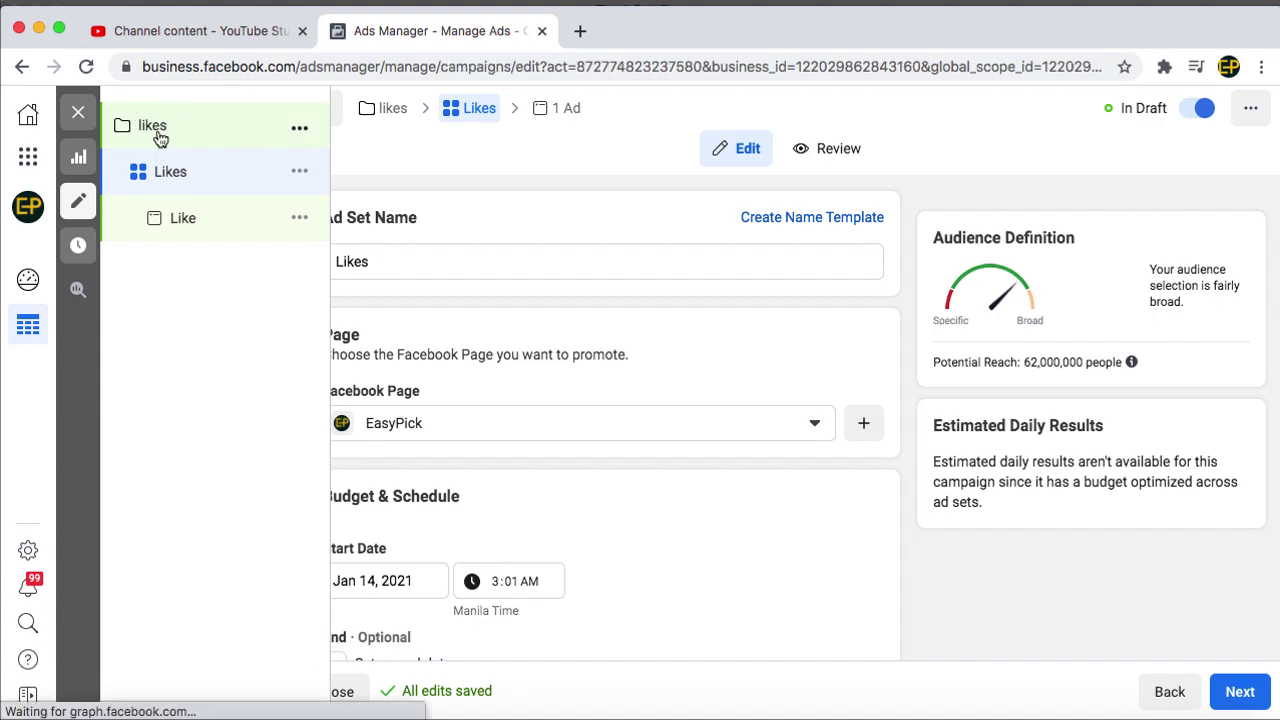
scroll(487, 400, down, 4)
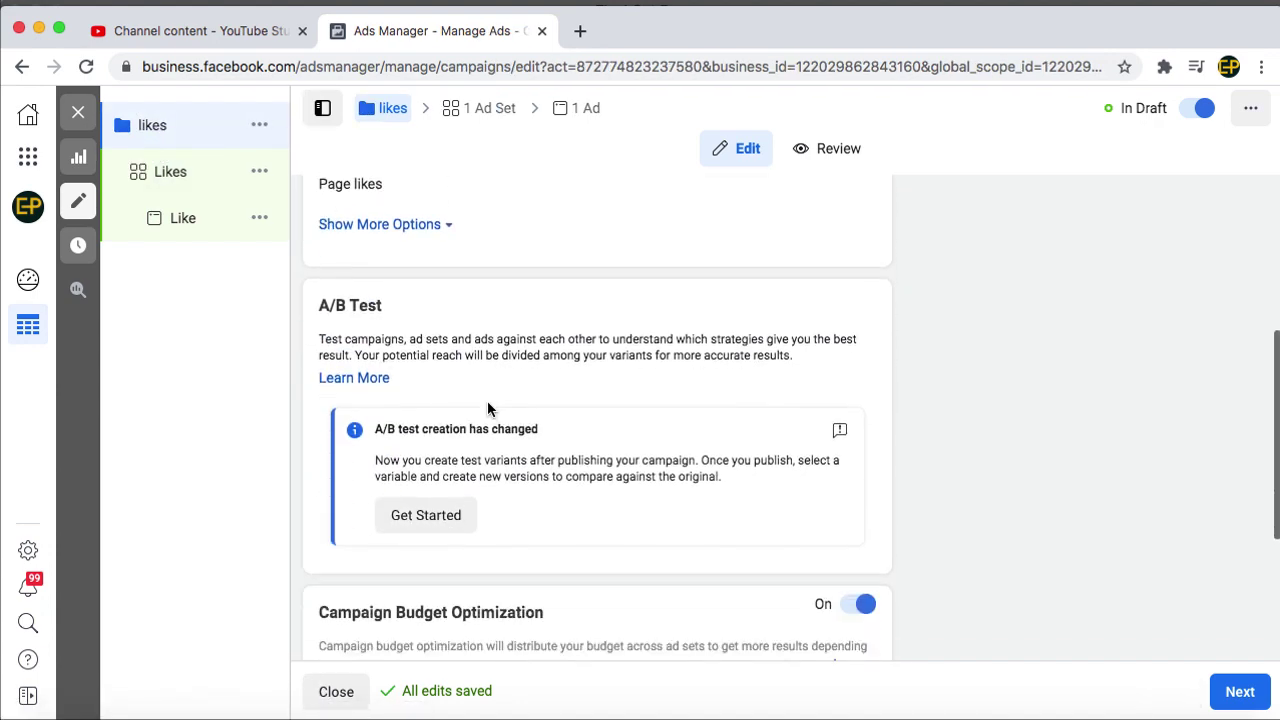
scroll(490, 394, up, 2)
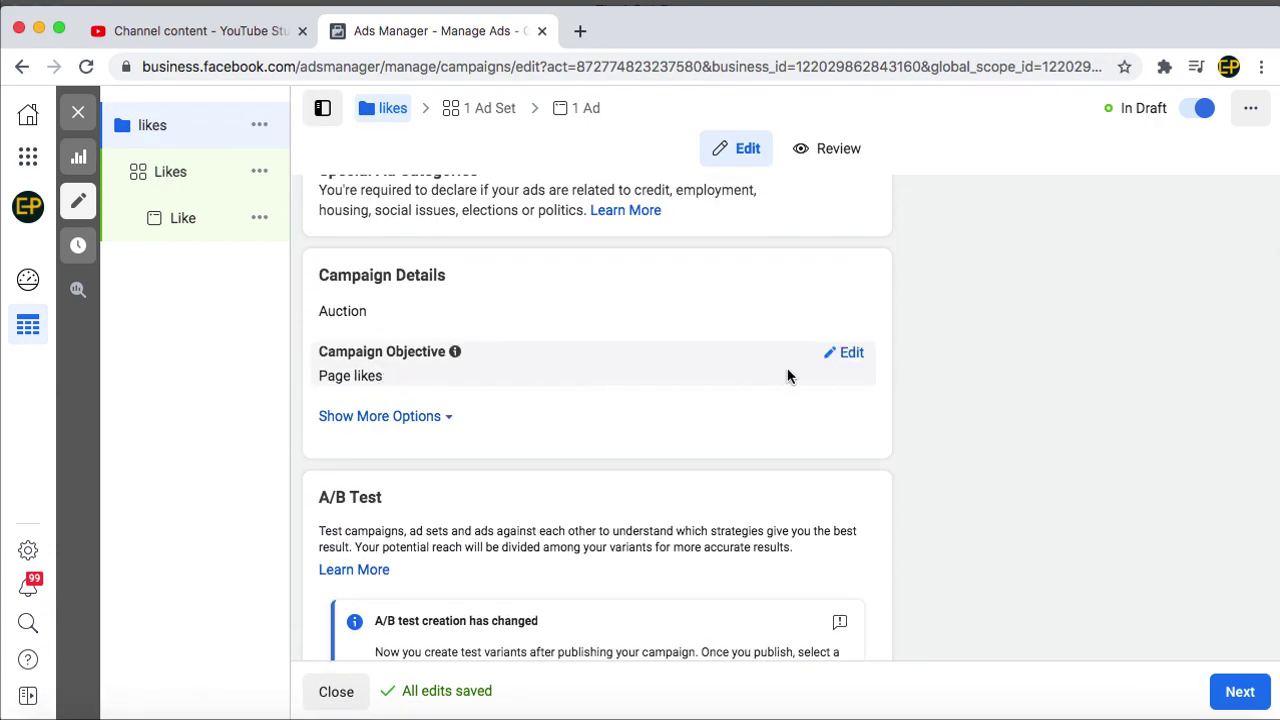
click(845, 356)
scroll(622, 370, down, 5)
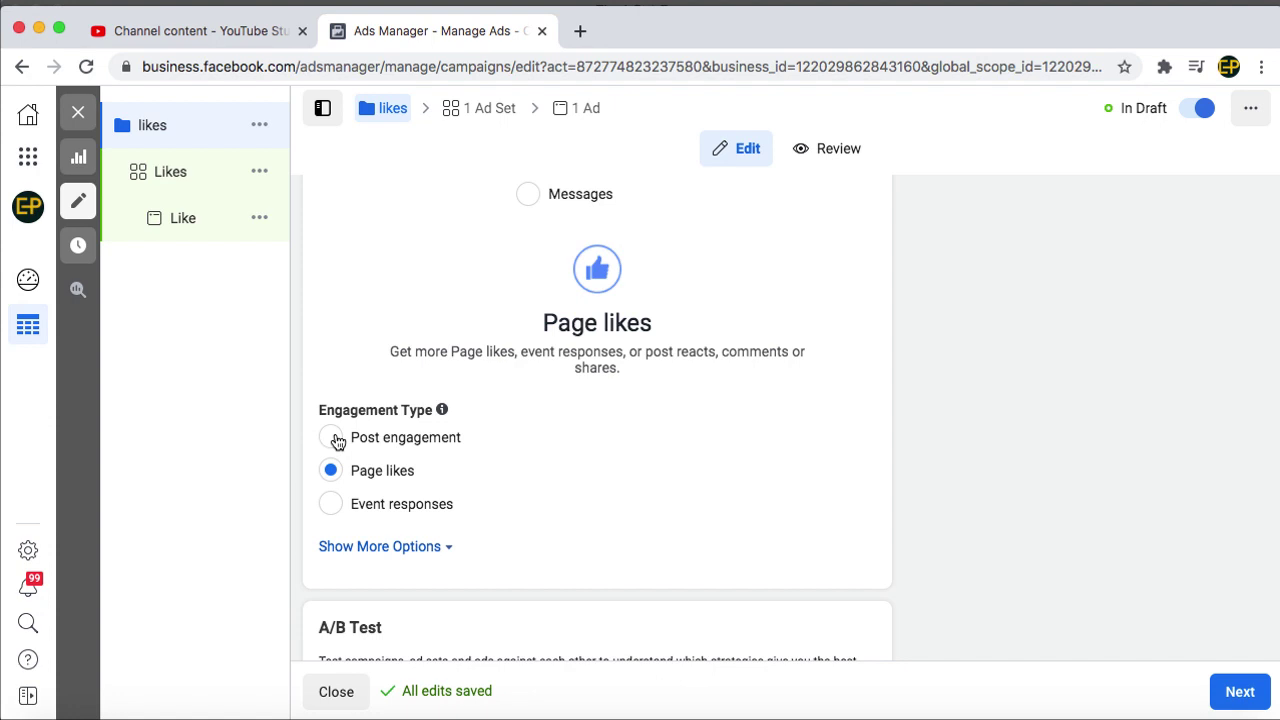
Return to the "Like" ad and review its Facebook Page, video, primary text and tracking sections
click(196, 229)
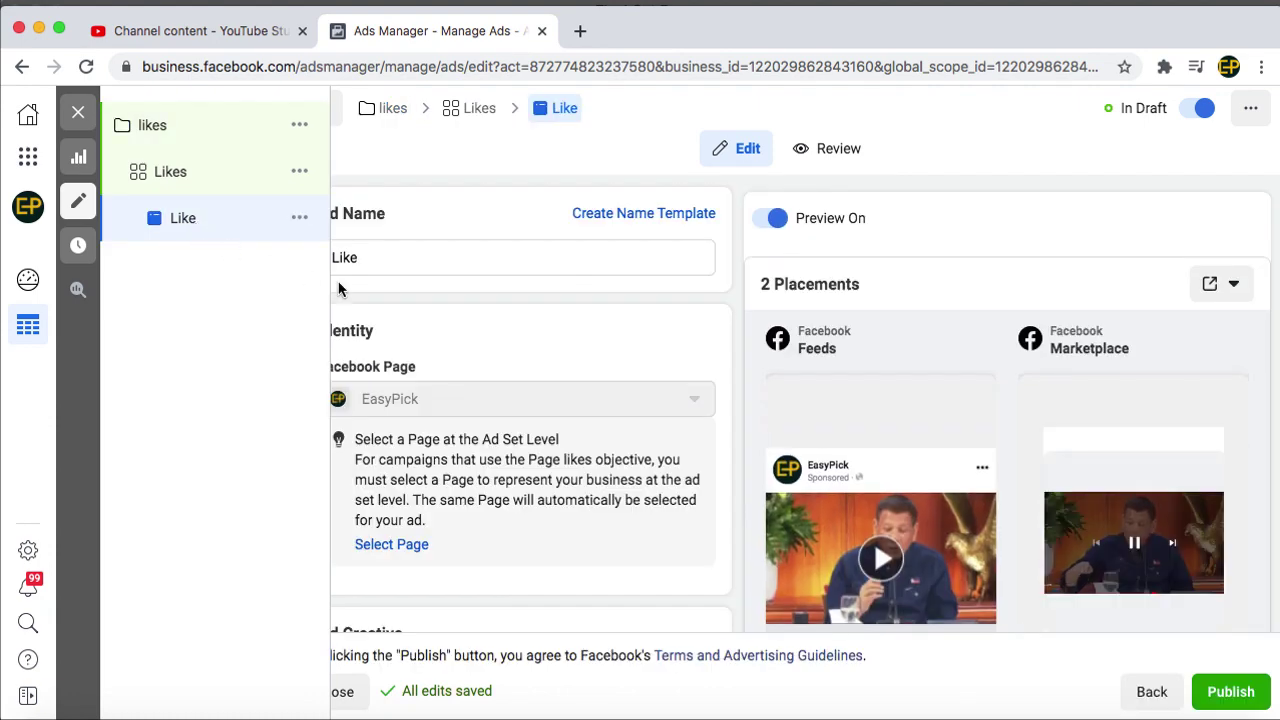
scroll(377, 297, down, 3)
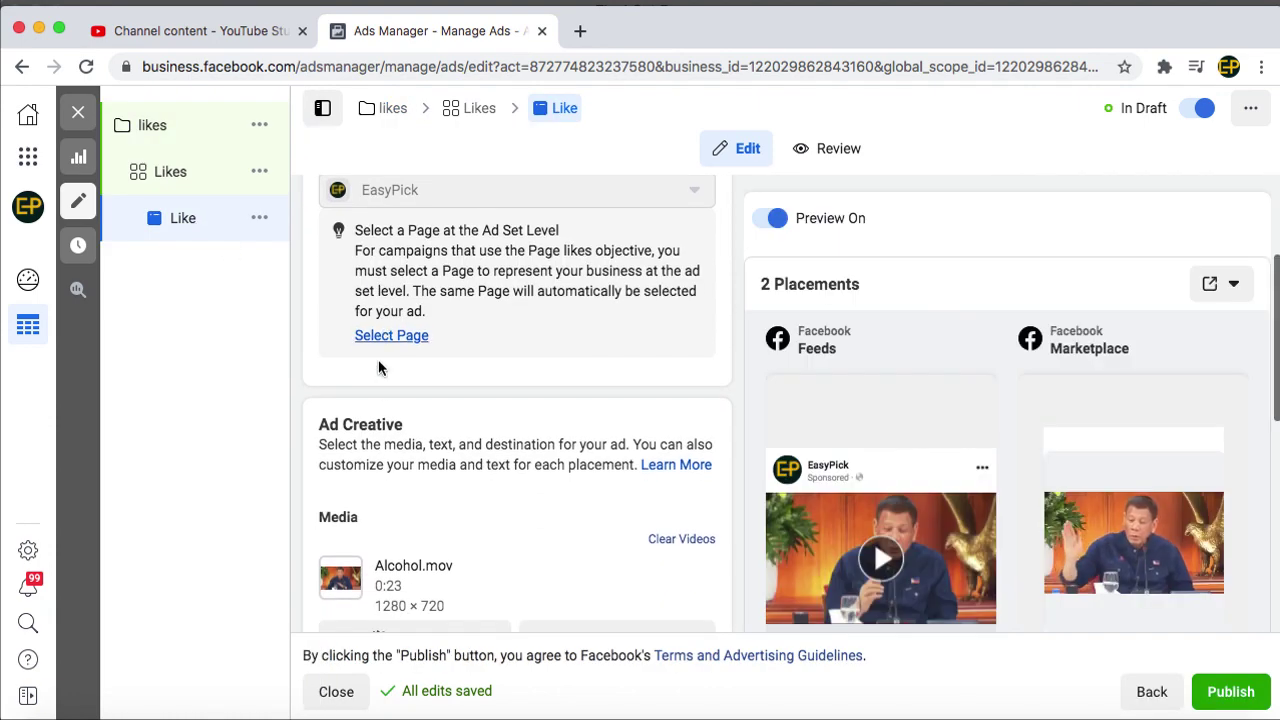
scroll(378, 368, down, 5)
scroll(378, 395, up, 1)
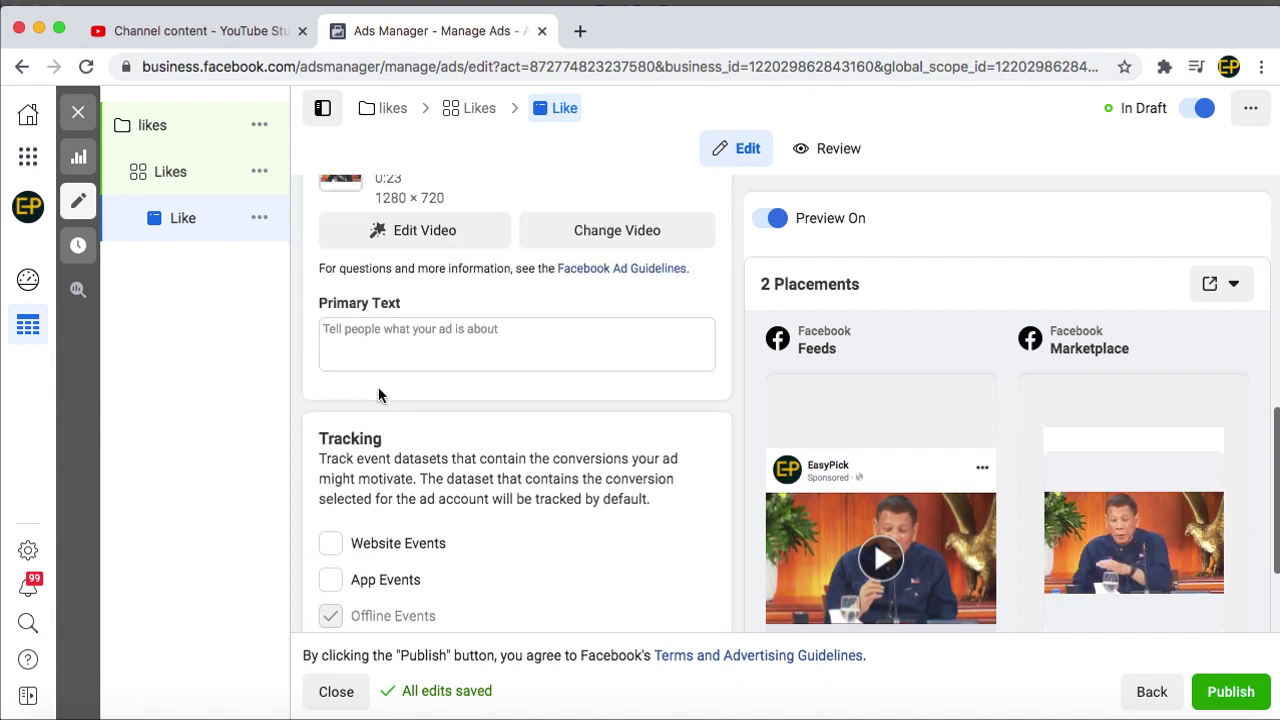
scroll(378, 395, up, 1)
scroll(378, 395, down, 1)
scroll(378, 395, up, 1)
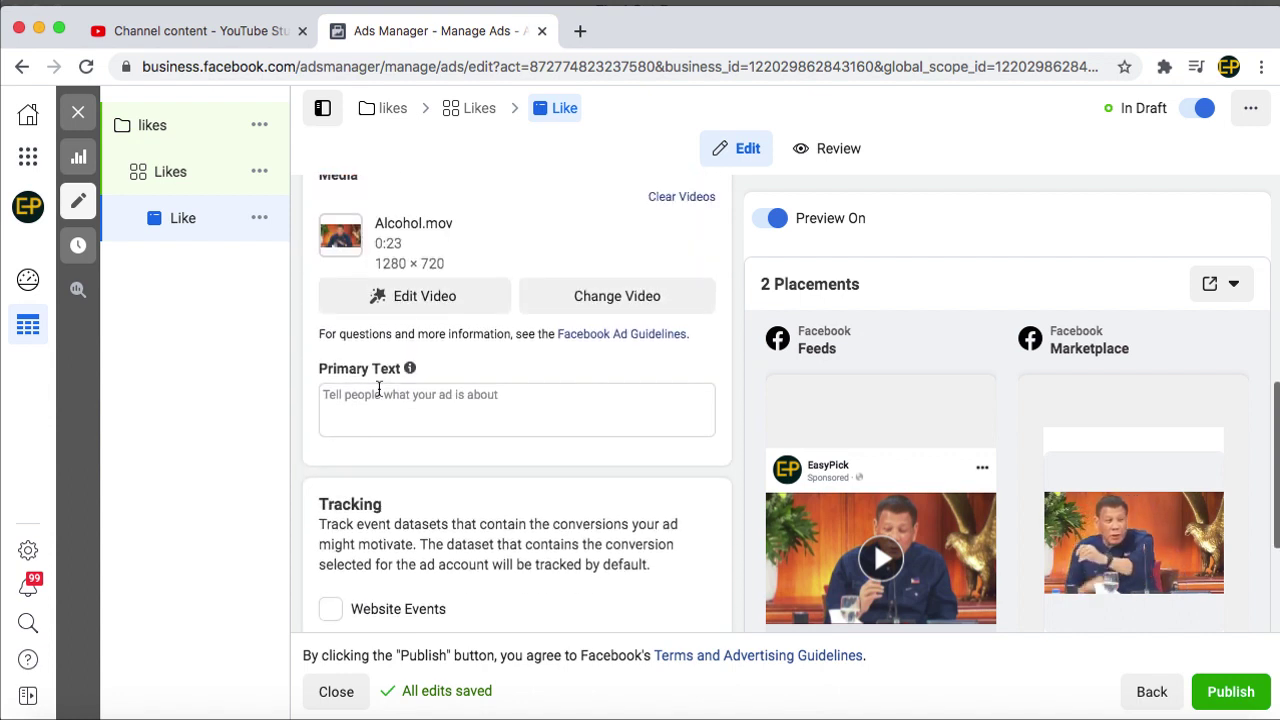
scroll(378, 390, down, 3)
scroll(378, 395, up, 4)
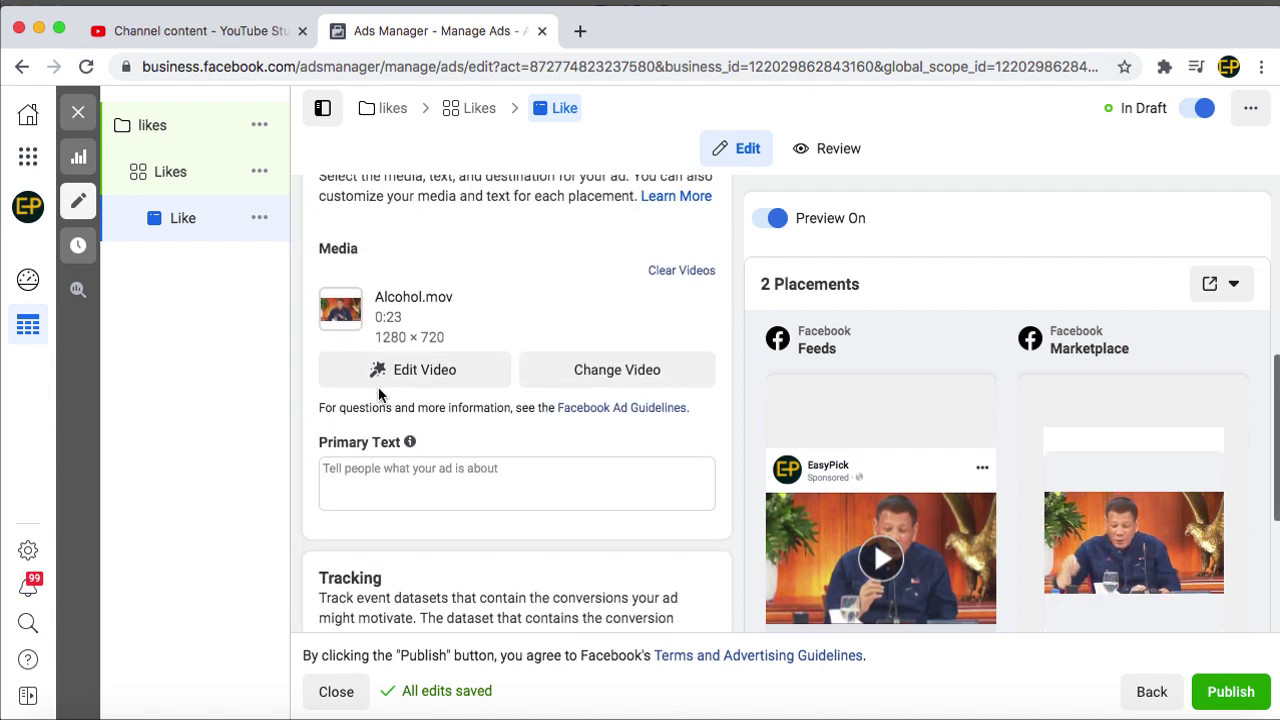
scroll(378, 395, up, 4)
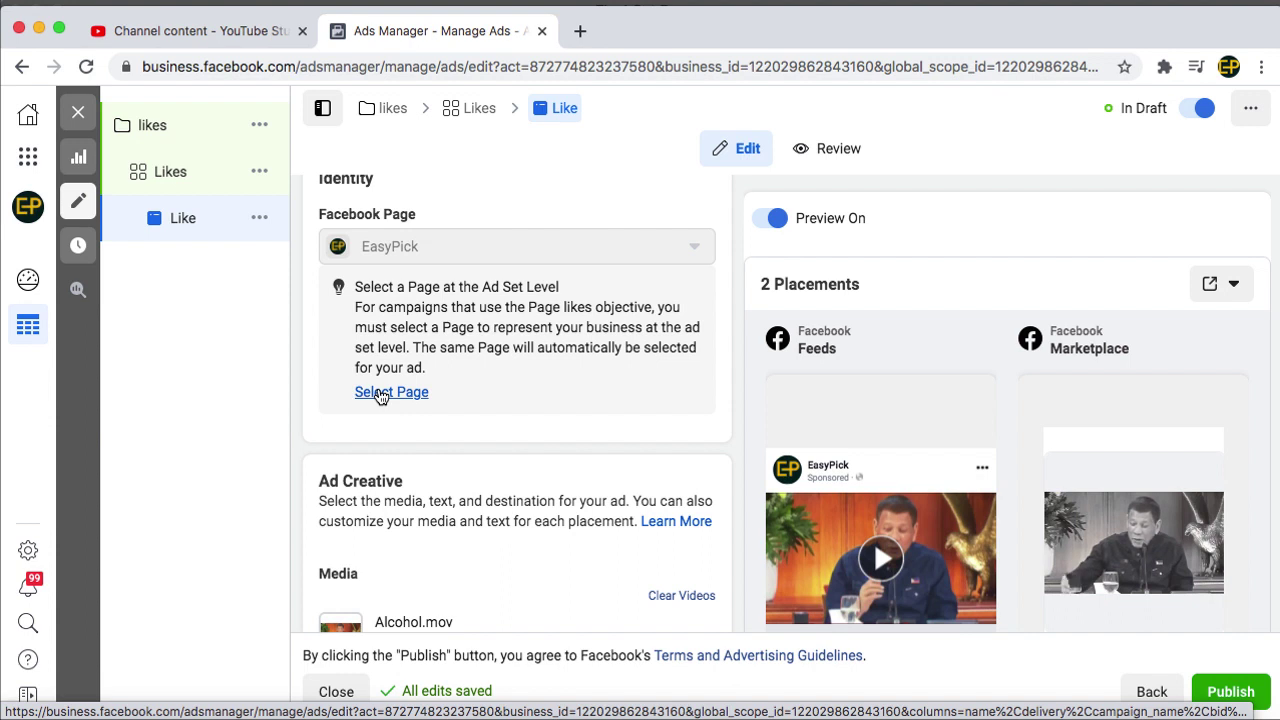
Review the "Like" ad's video, primary text and tracking sections, and publish the campaign, ad set and ad
scroll(380, 396, down, 3)
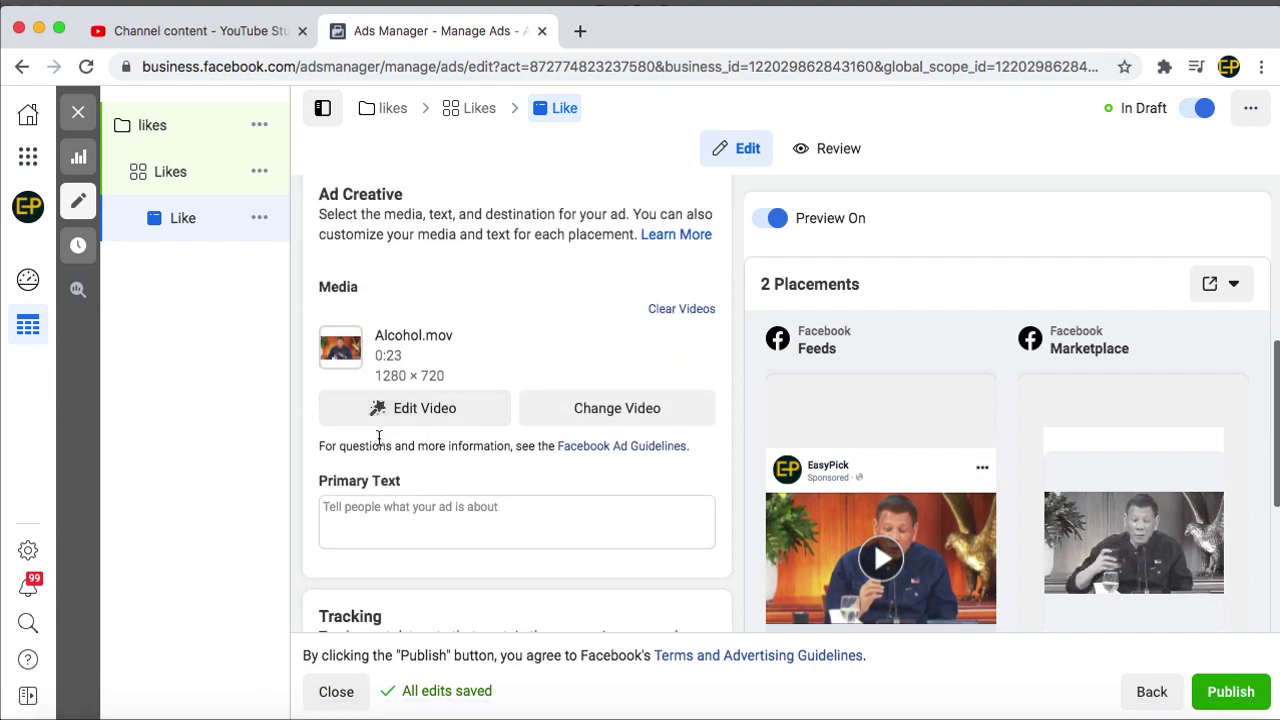
scroll(378, 498, down, 1)
scroll(378, 505, down, 2)
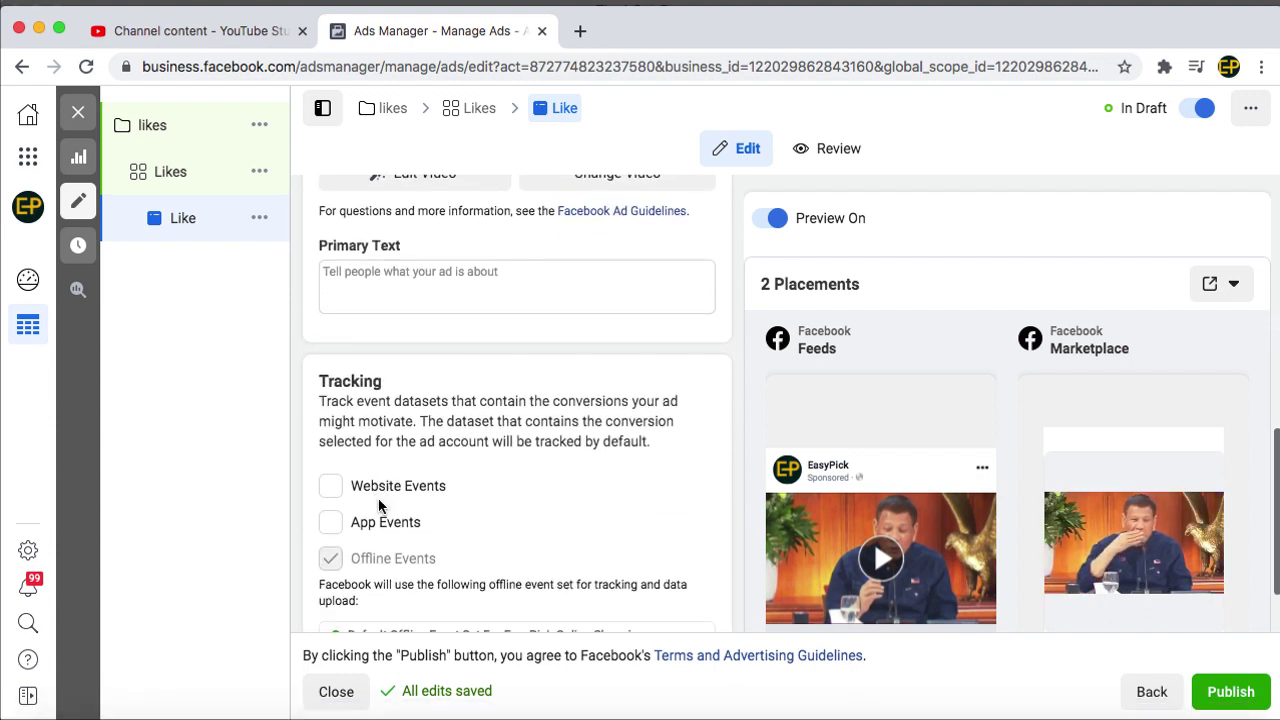
scroll(379, 503, down, 1)
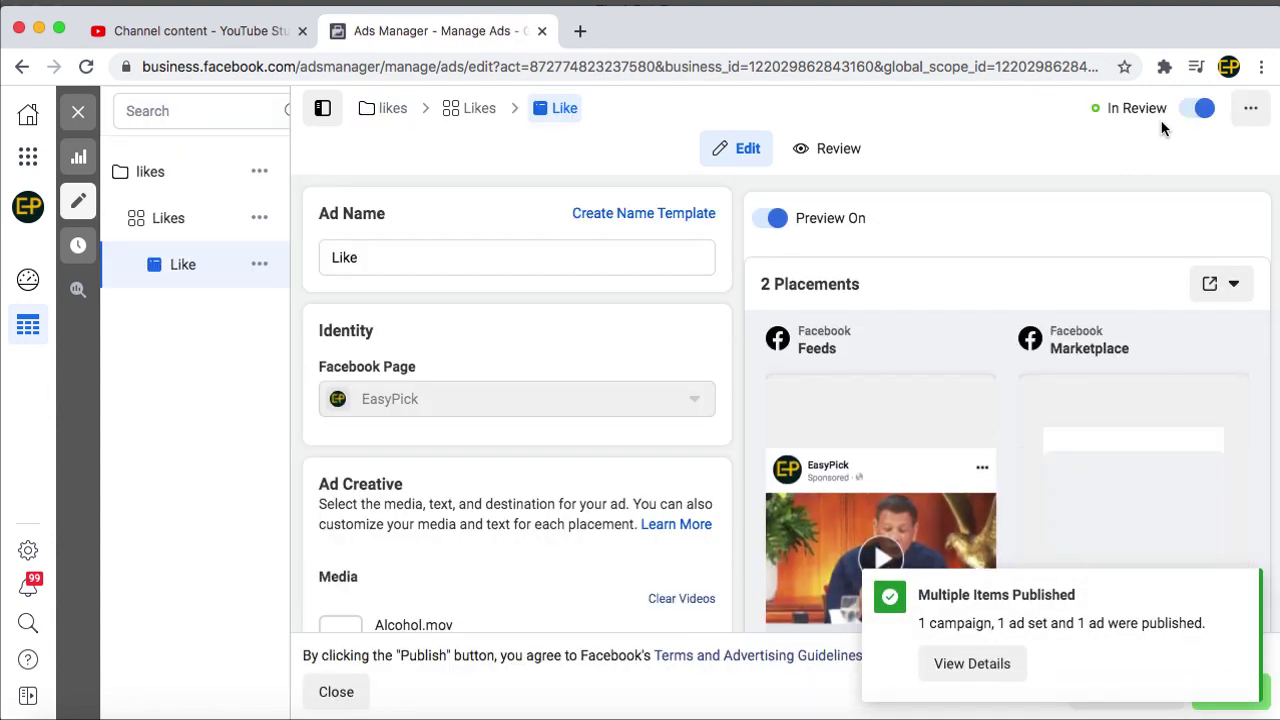
Go to the campaigns overview and examine the "likes" campaign's delivery, budget, results, cost and end date columns
click(30, 165)
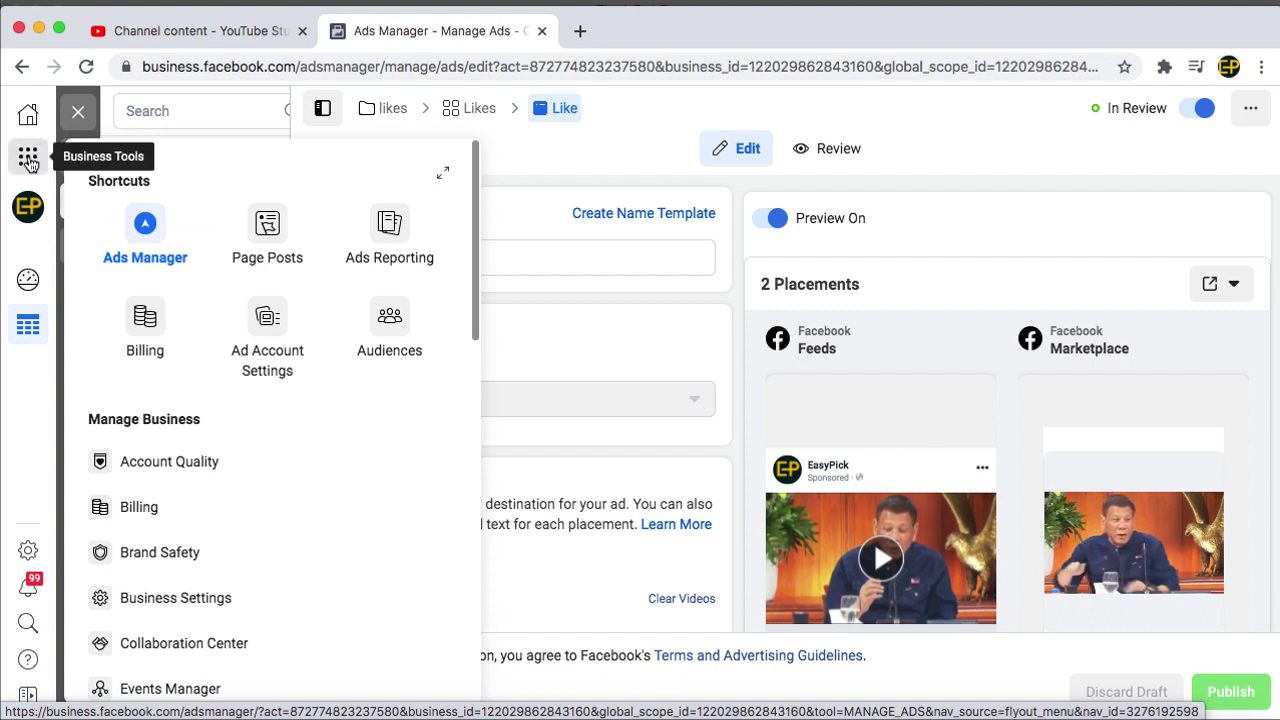
click(143, 224)
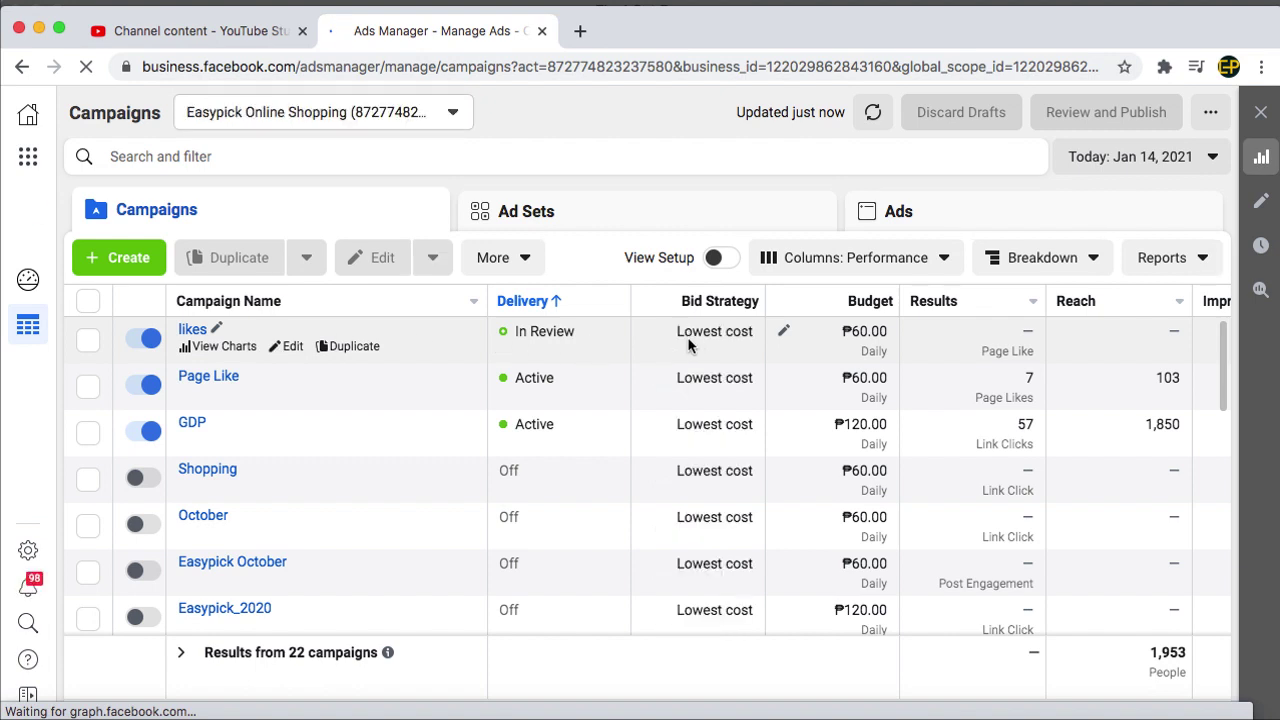
scroll(857, 346, right, 1)
scroll(860, 346, right, 8)
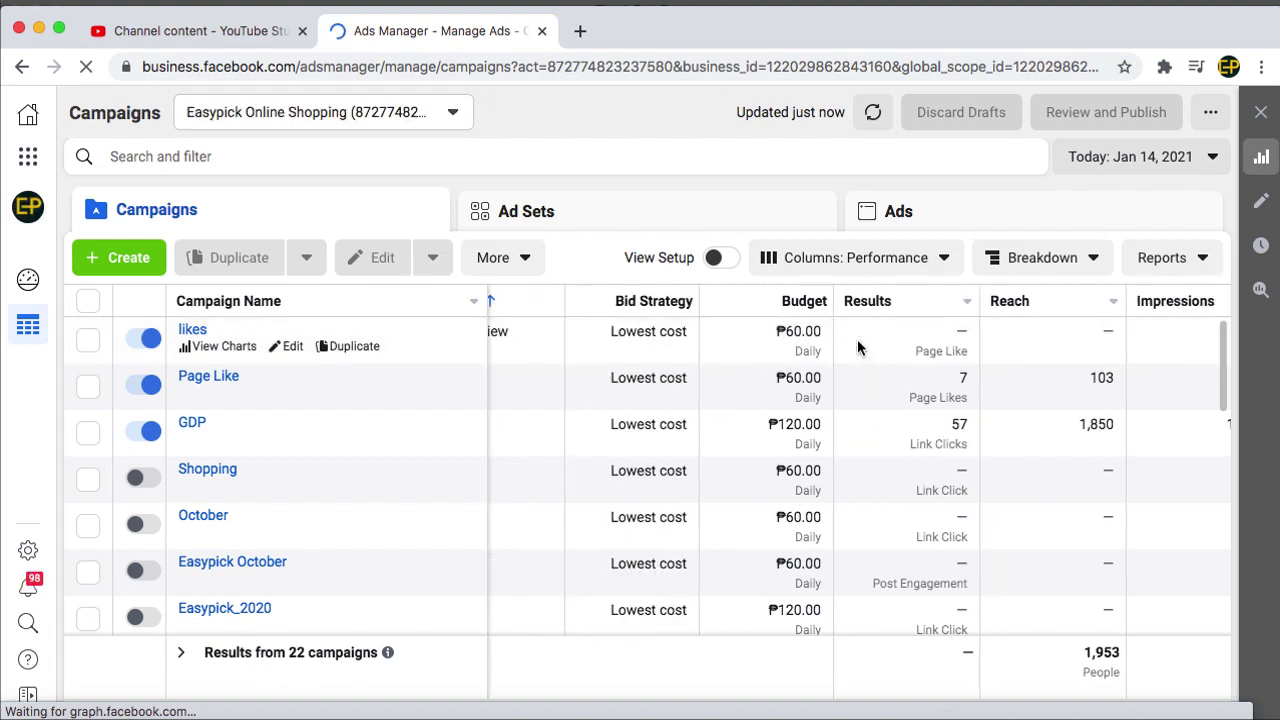
scroll(870, 348, right, 3)
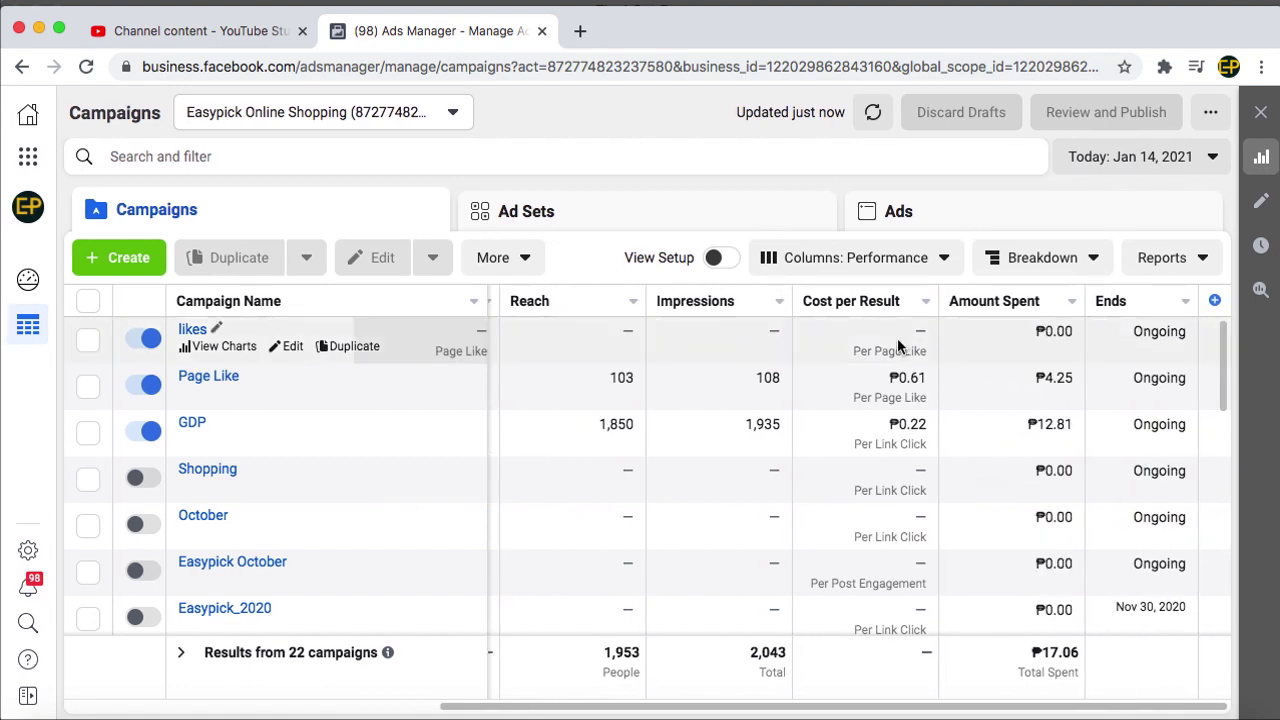
scroll(834, 337, left, 11)
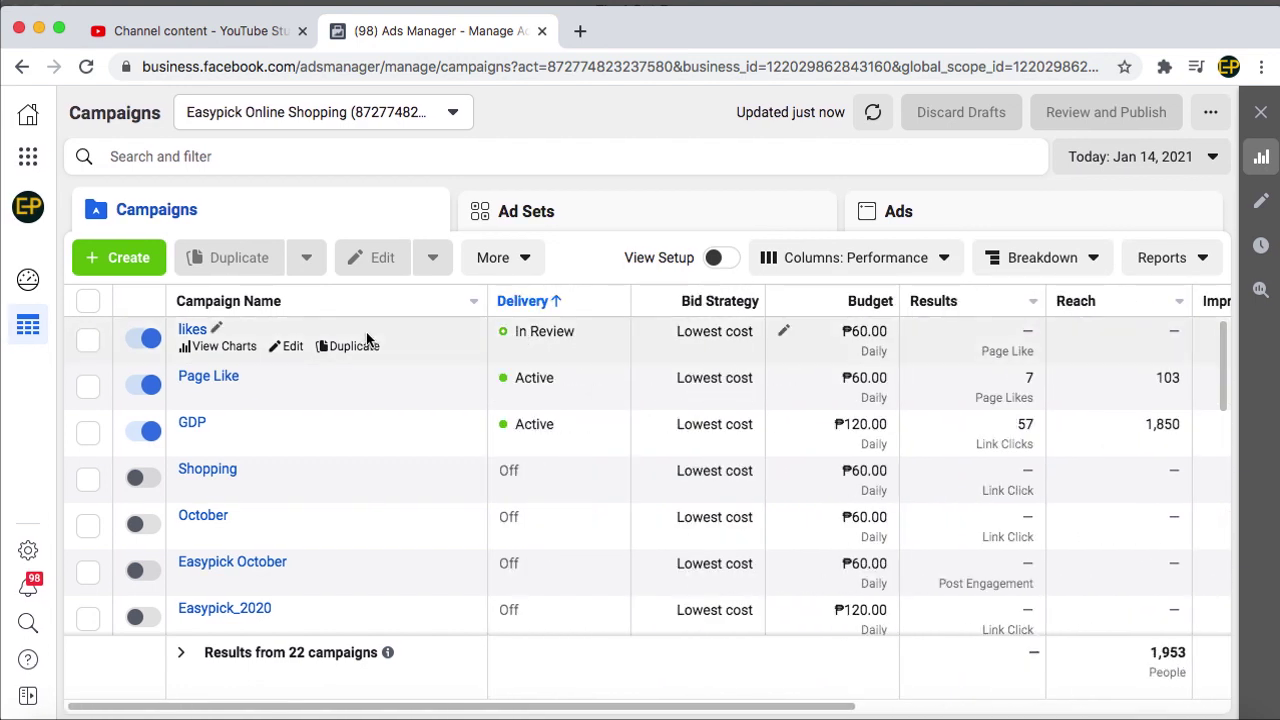
Go to the EasyPick page's ad posts, preview the second video post in the list and show its available actions
click(27, 160)
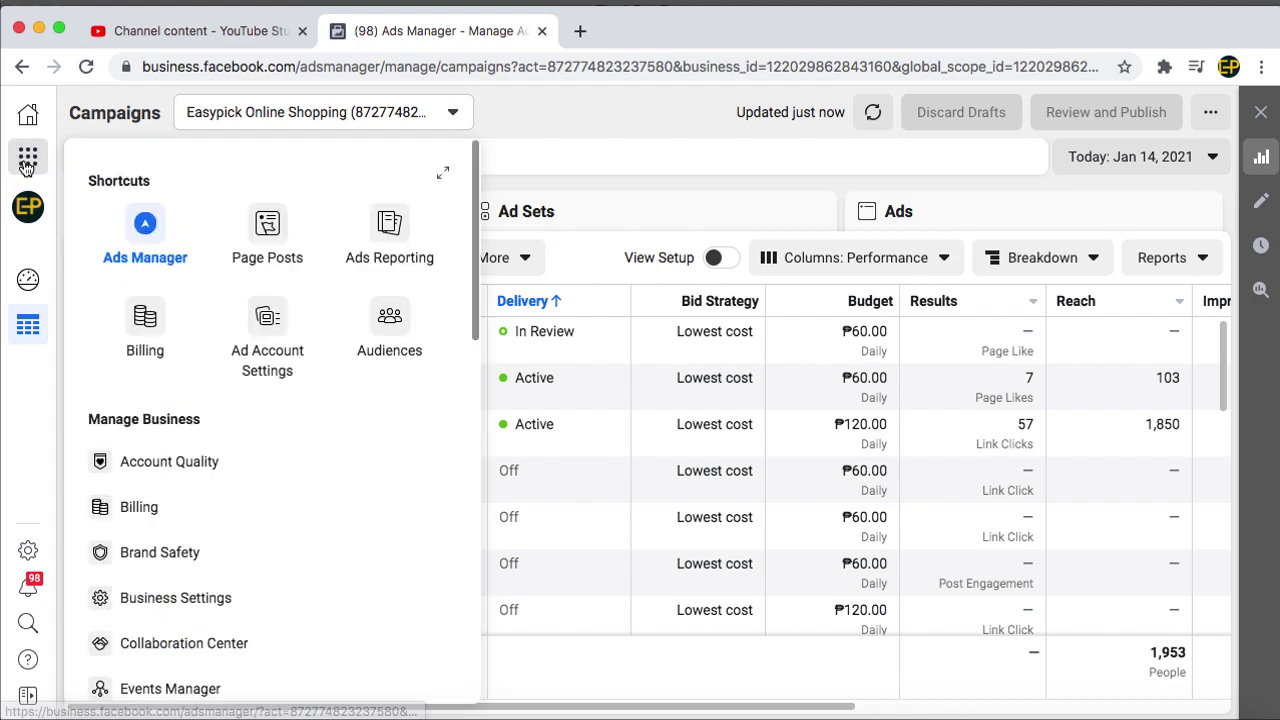
click(270, 232)
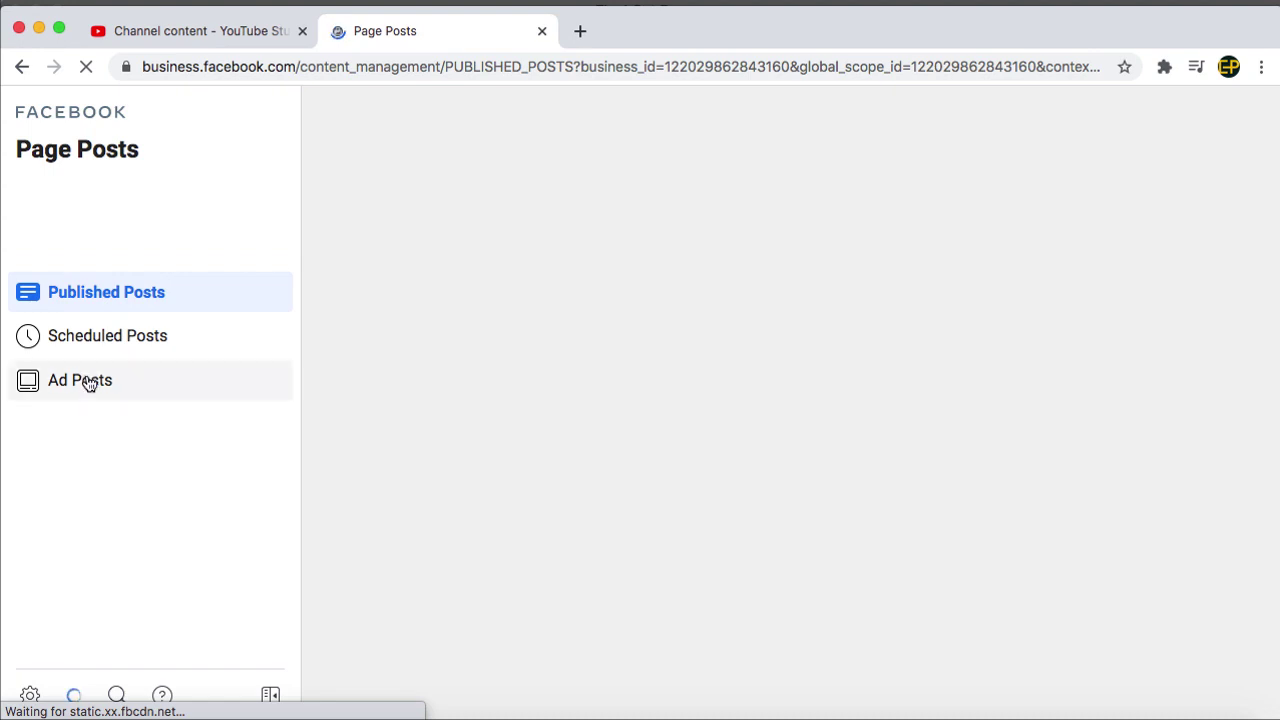
click(88, 384)
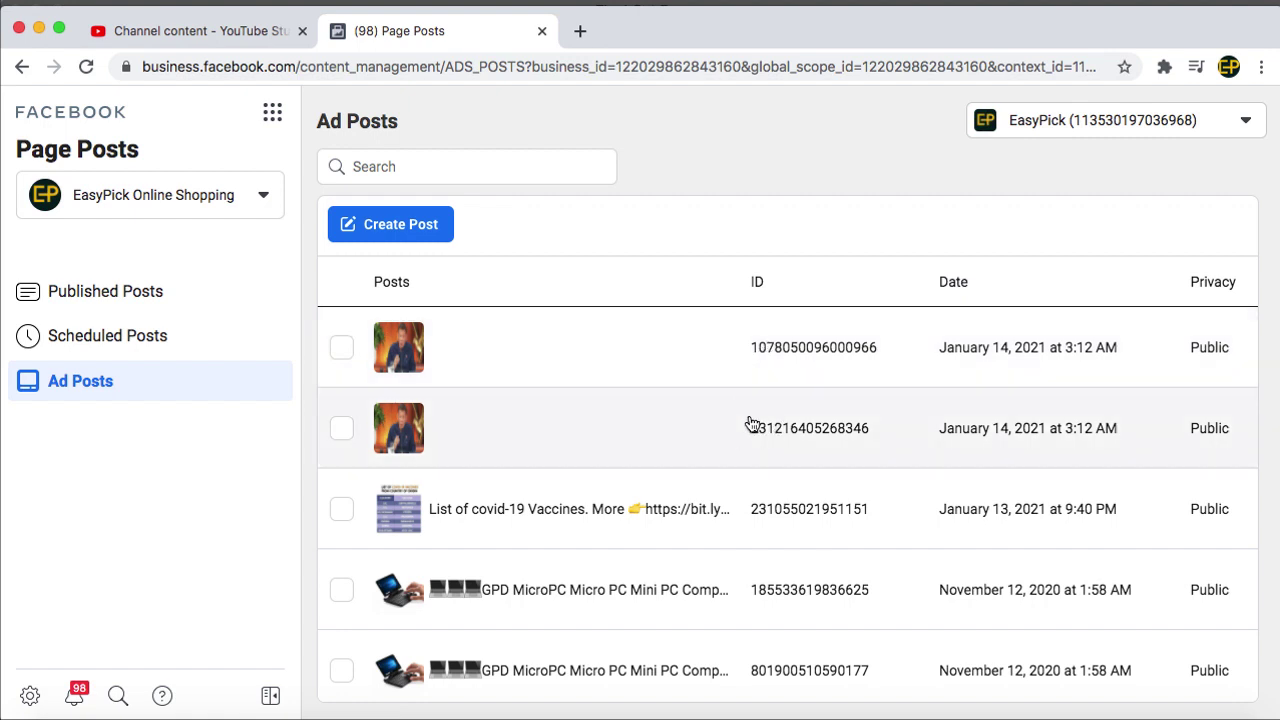
click(752, 424)
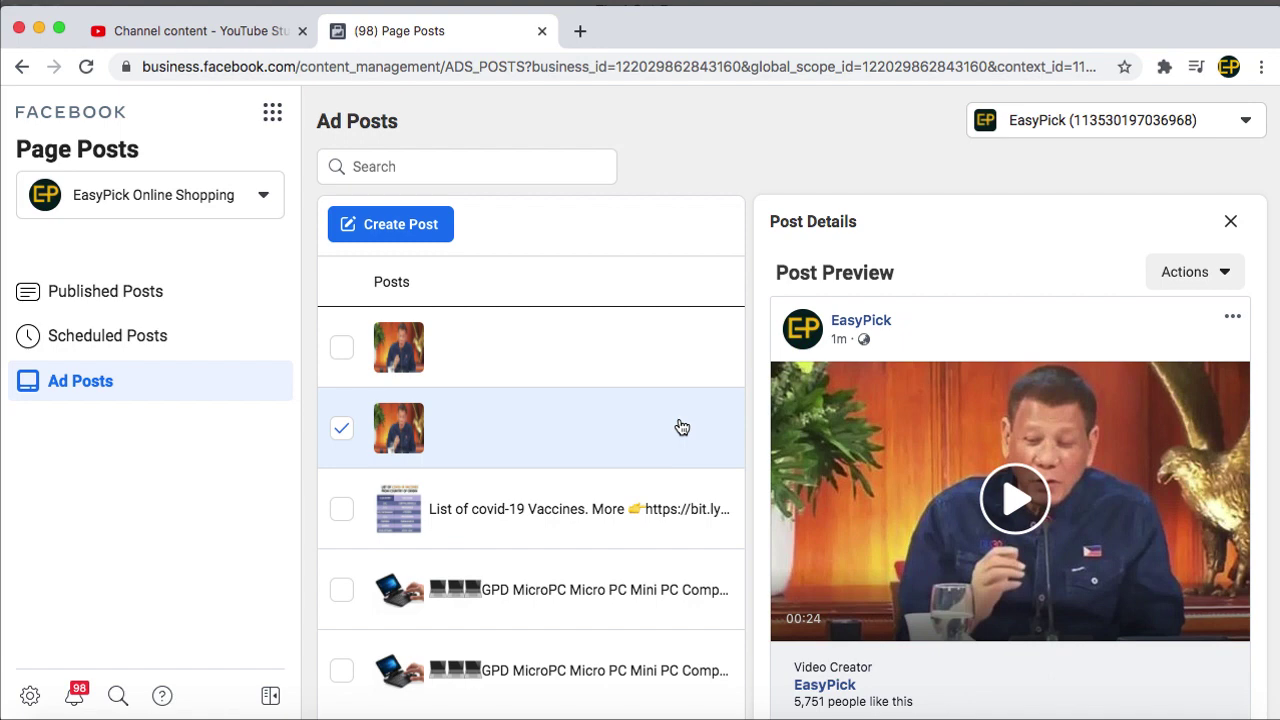
click(1207, 273)
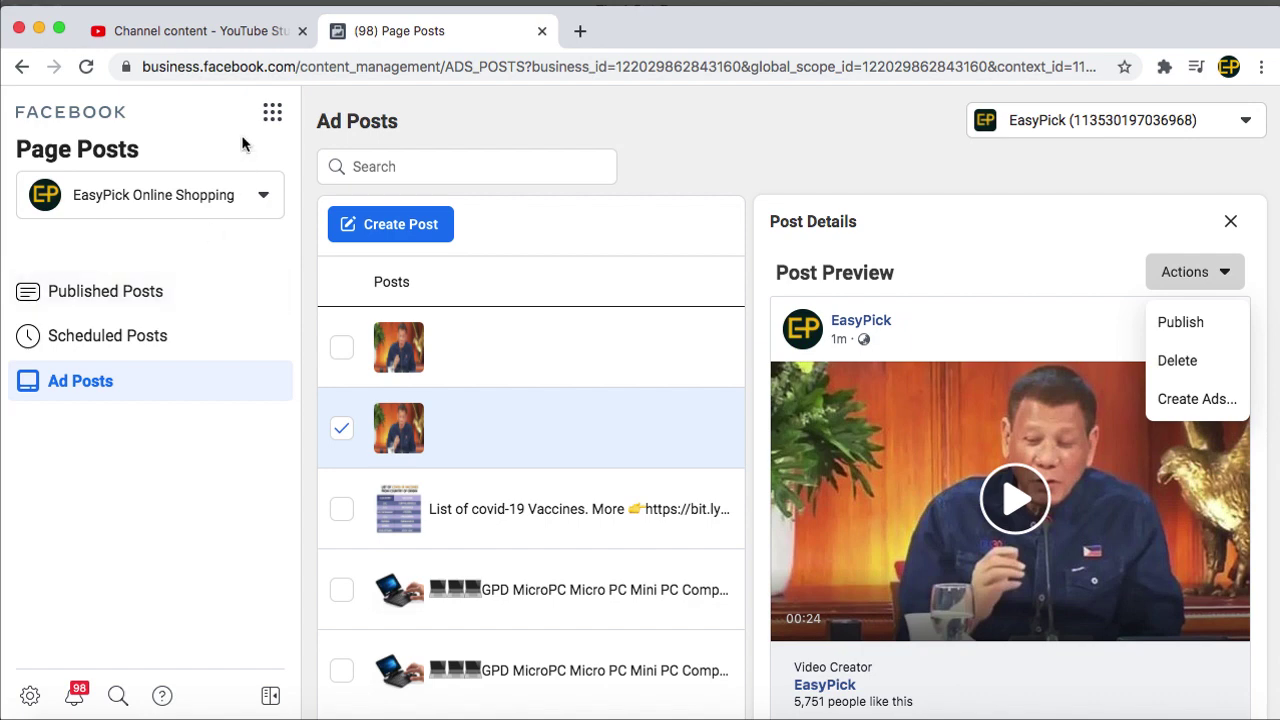
Return from the page posts to the Ads Manager campaigns overview
click(272, 115)
click(395, 200)
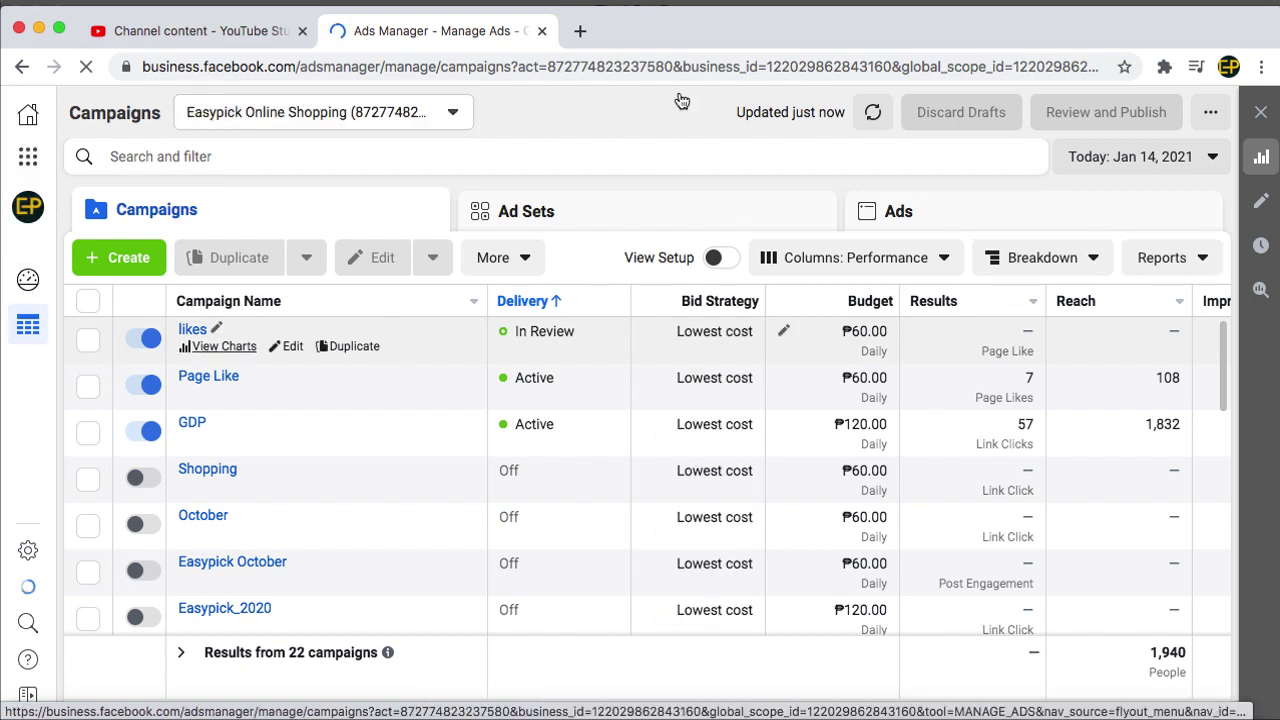
click(888, 1)
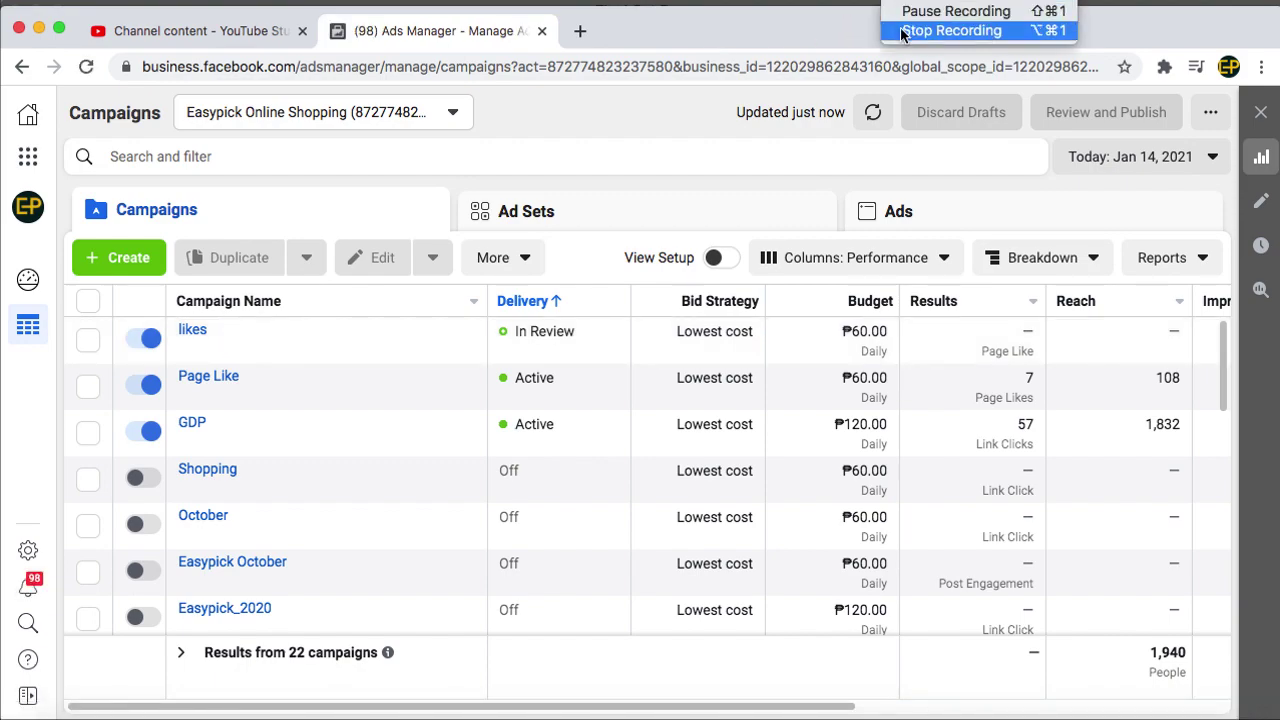
click(950, 29)
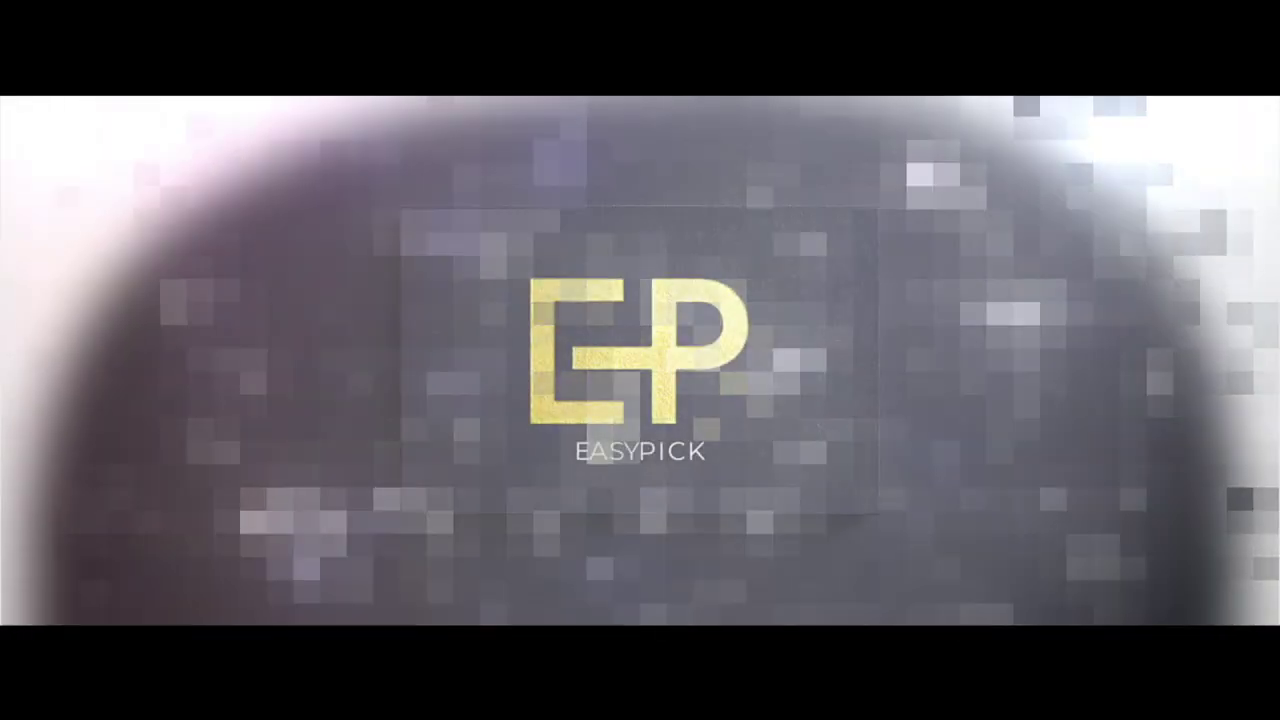